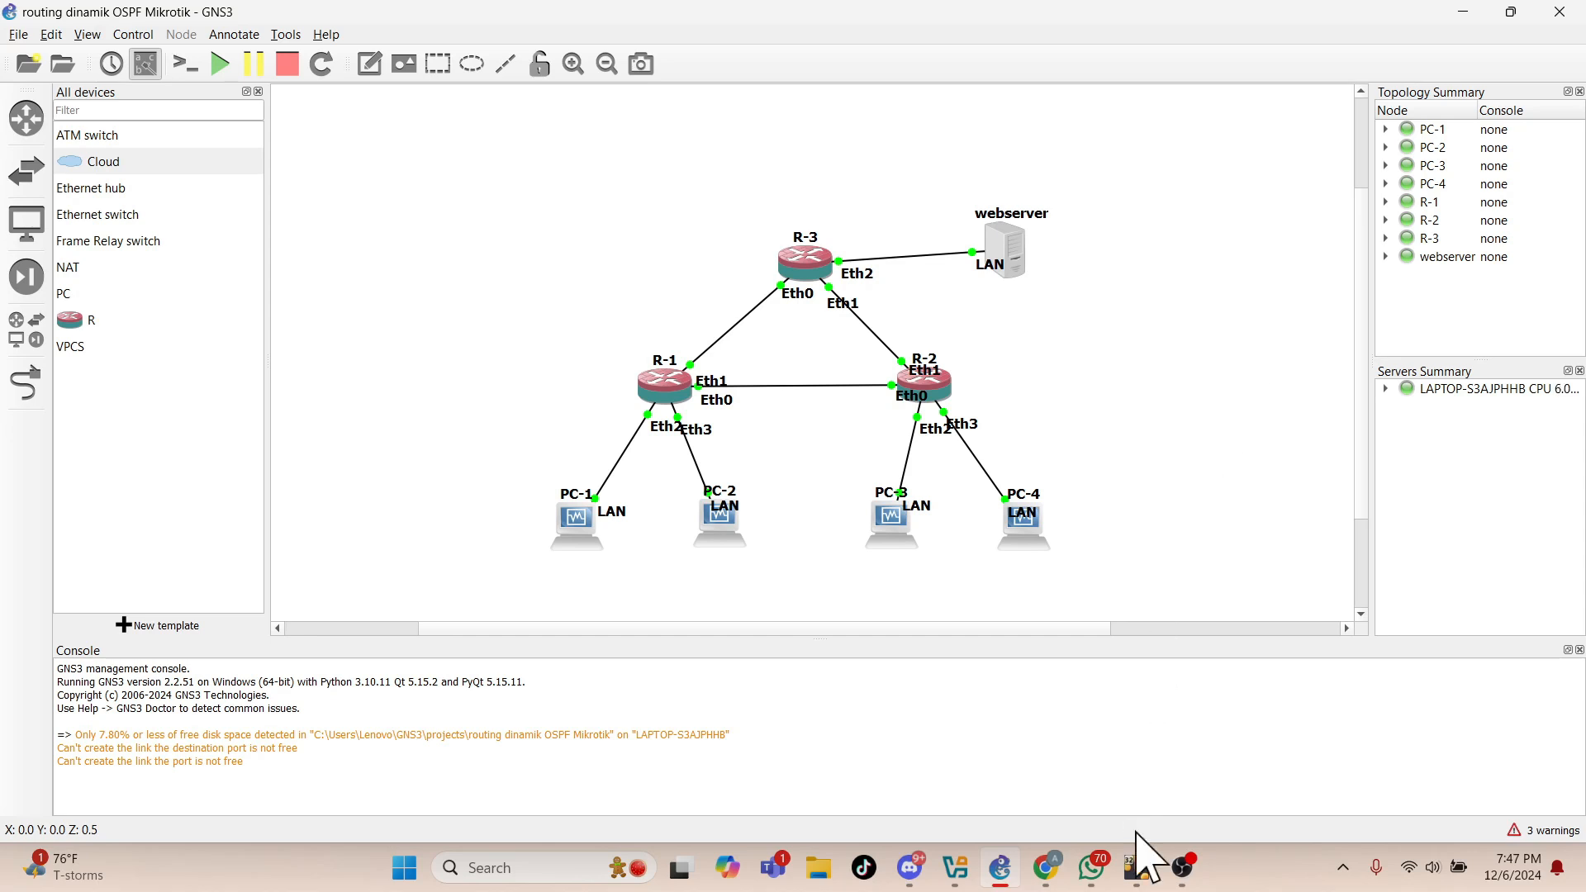
Switch to the PC-1 virtual machine and display its router's IP address list in WinBox.
mouse_move(1139, 877)
mouse_move(880, 772)
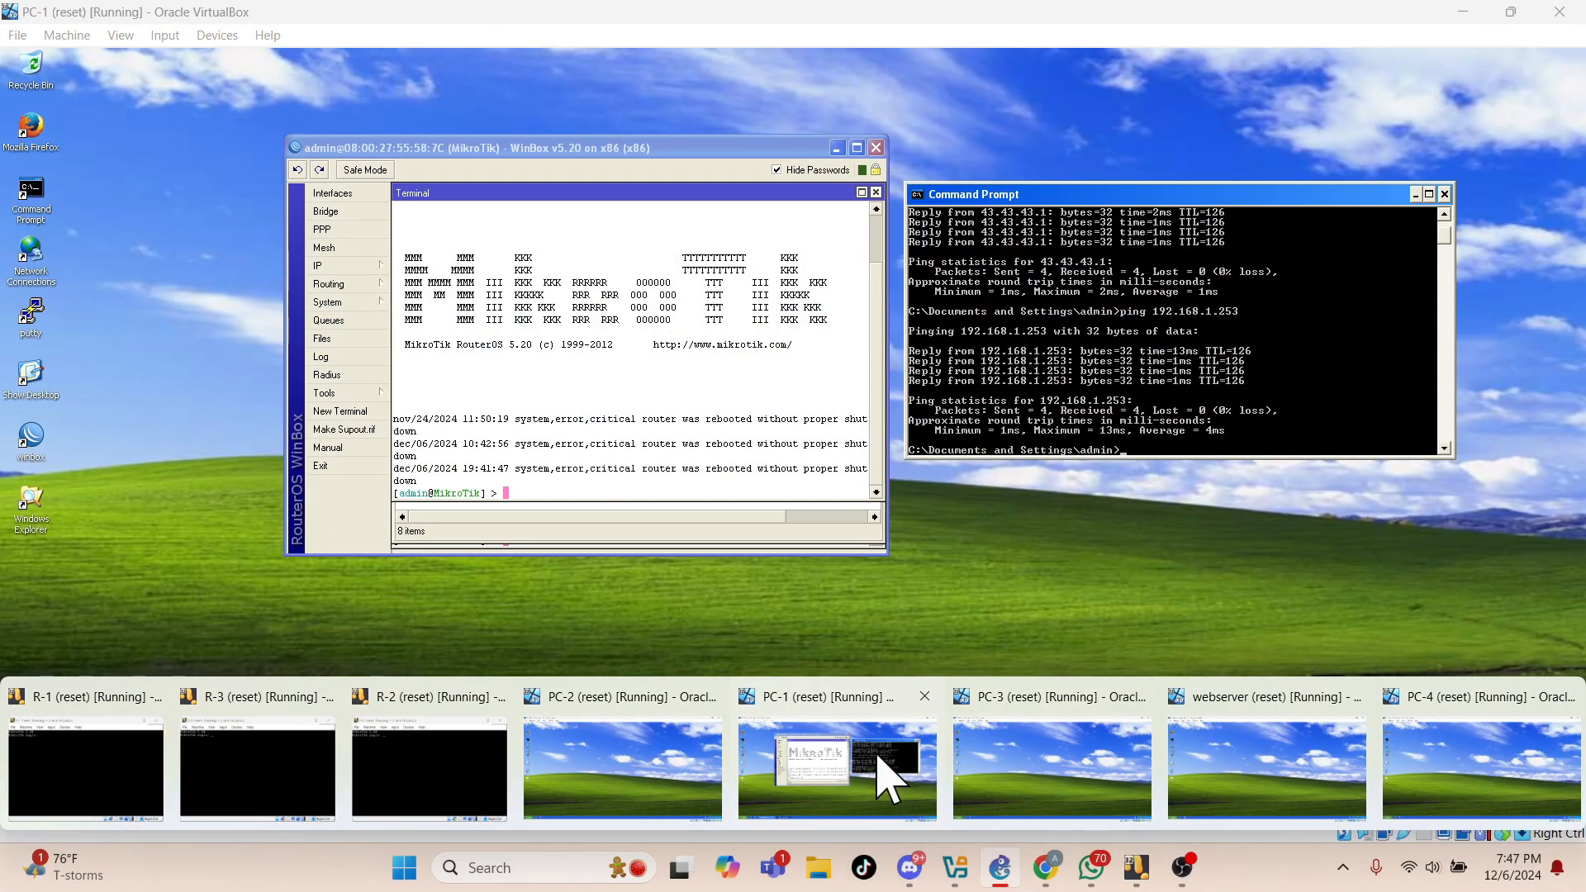
left_click(810, 744)
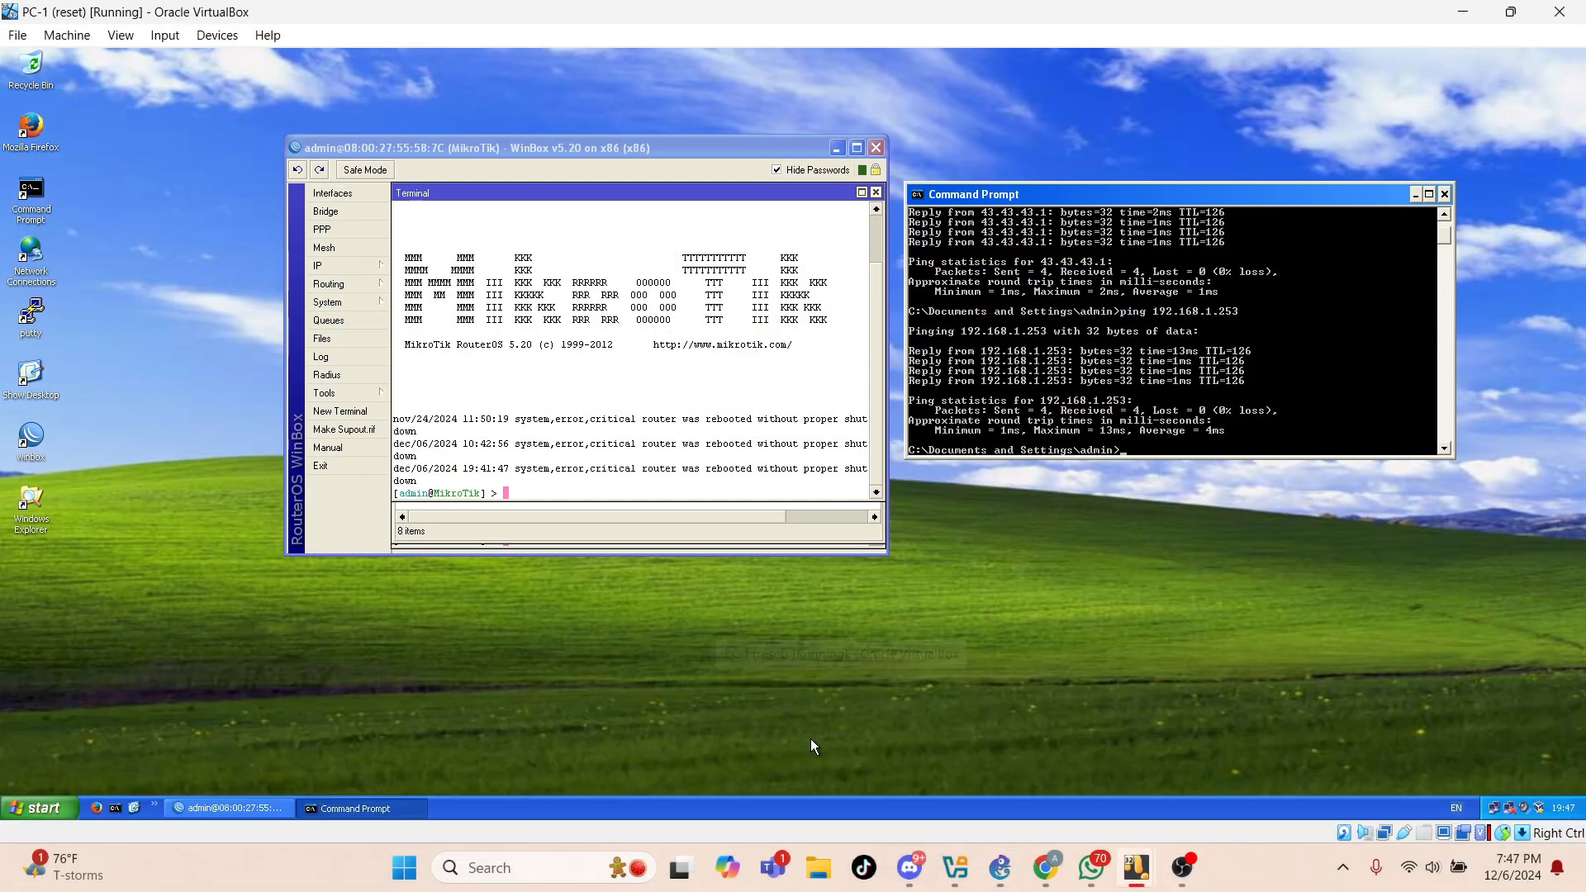
left_click(354, 268)
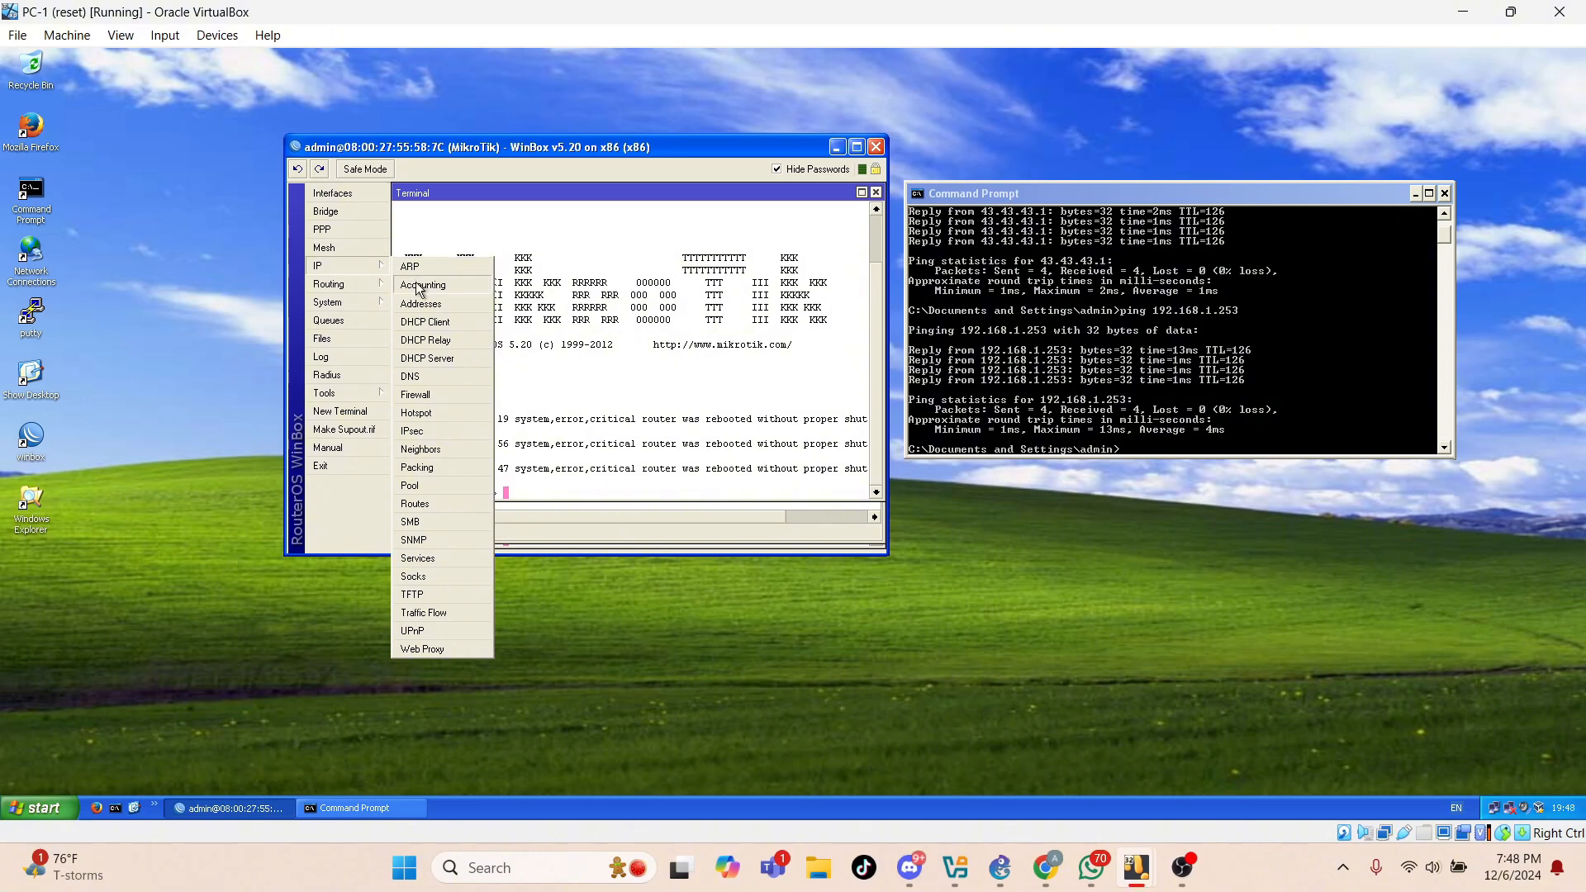
left_click(421, 305)
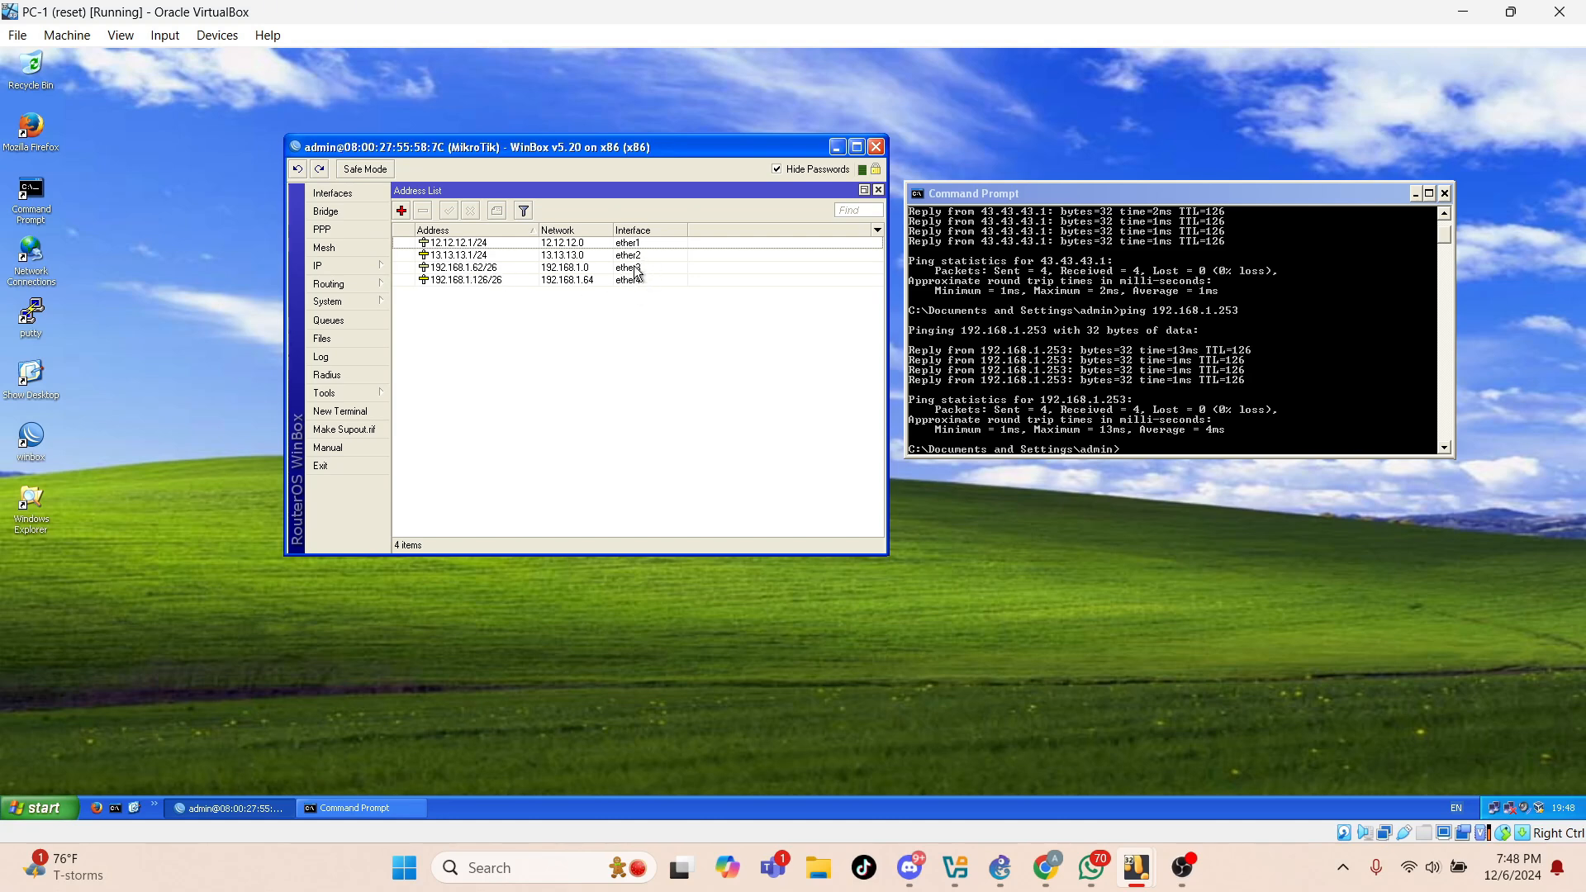
mouse_move(454, 289)
Switch to the PC-4 virtual machine, launch WinBox and connect to the discovered MikroTik router as admin.
mouse_move(1138, 867)
mouse_move(1098, 783)
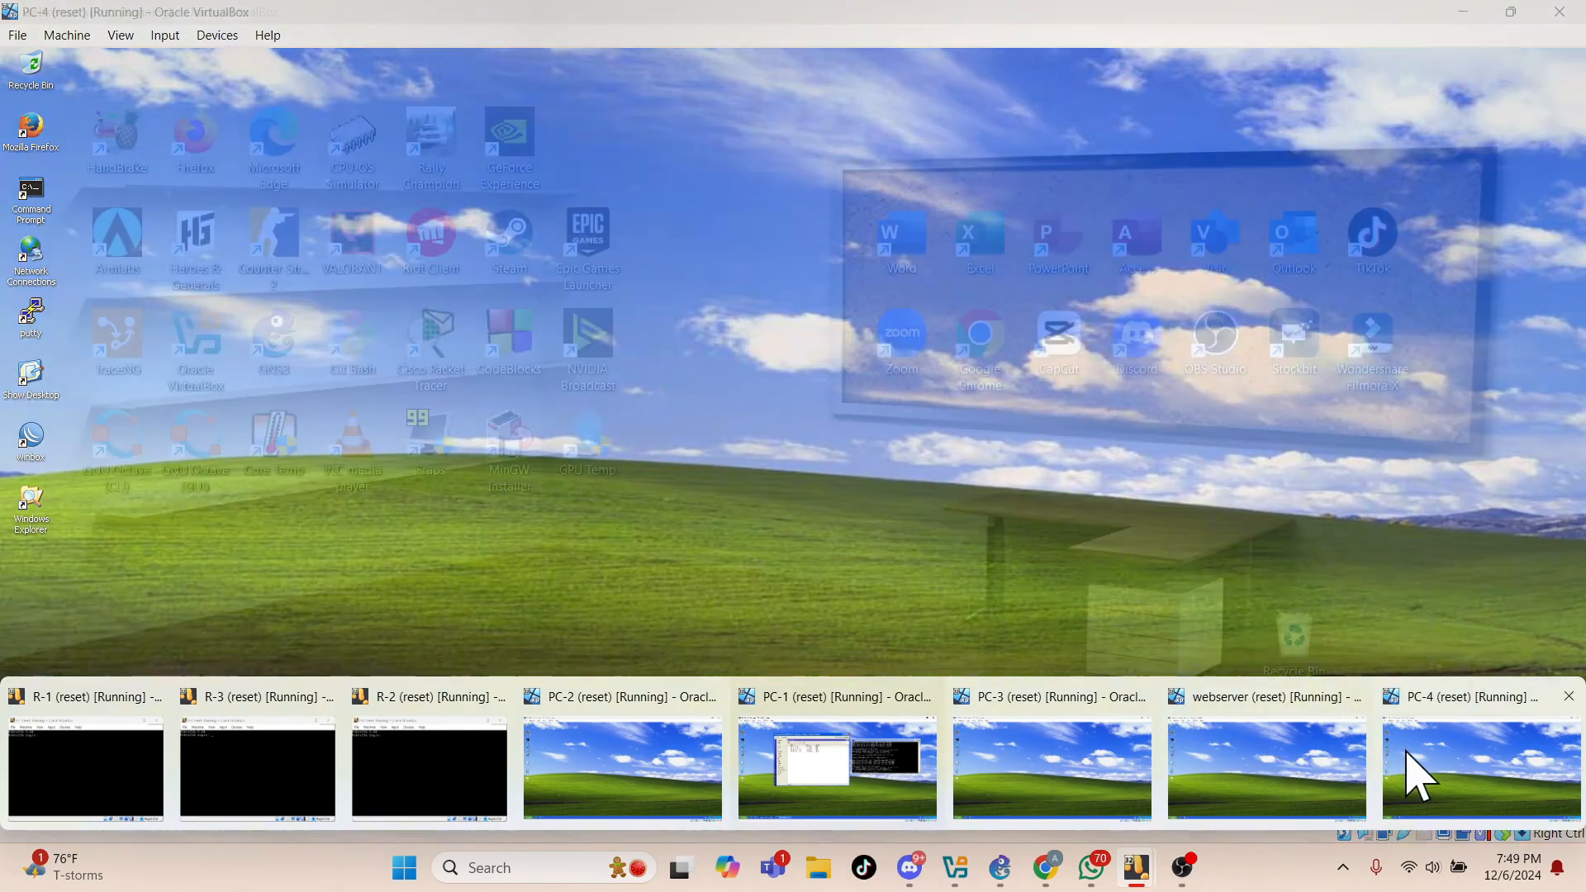
left_click(1408, 754)
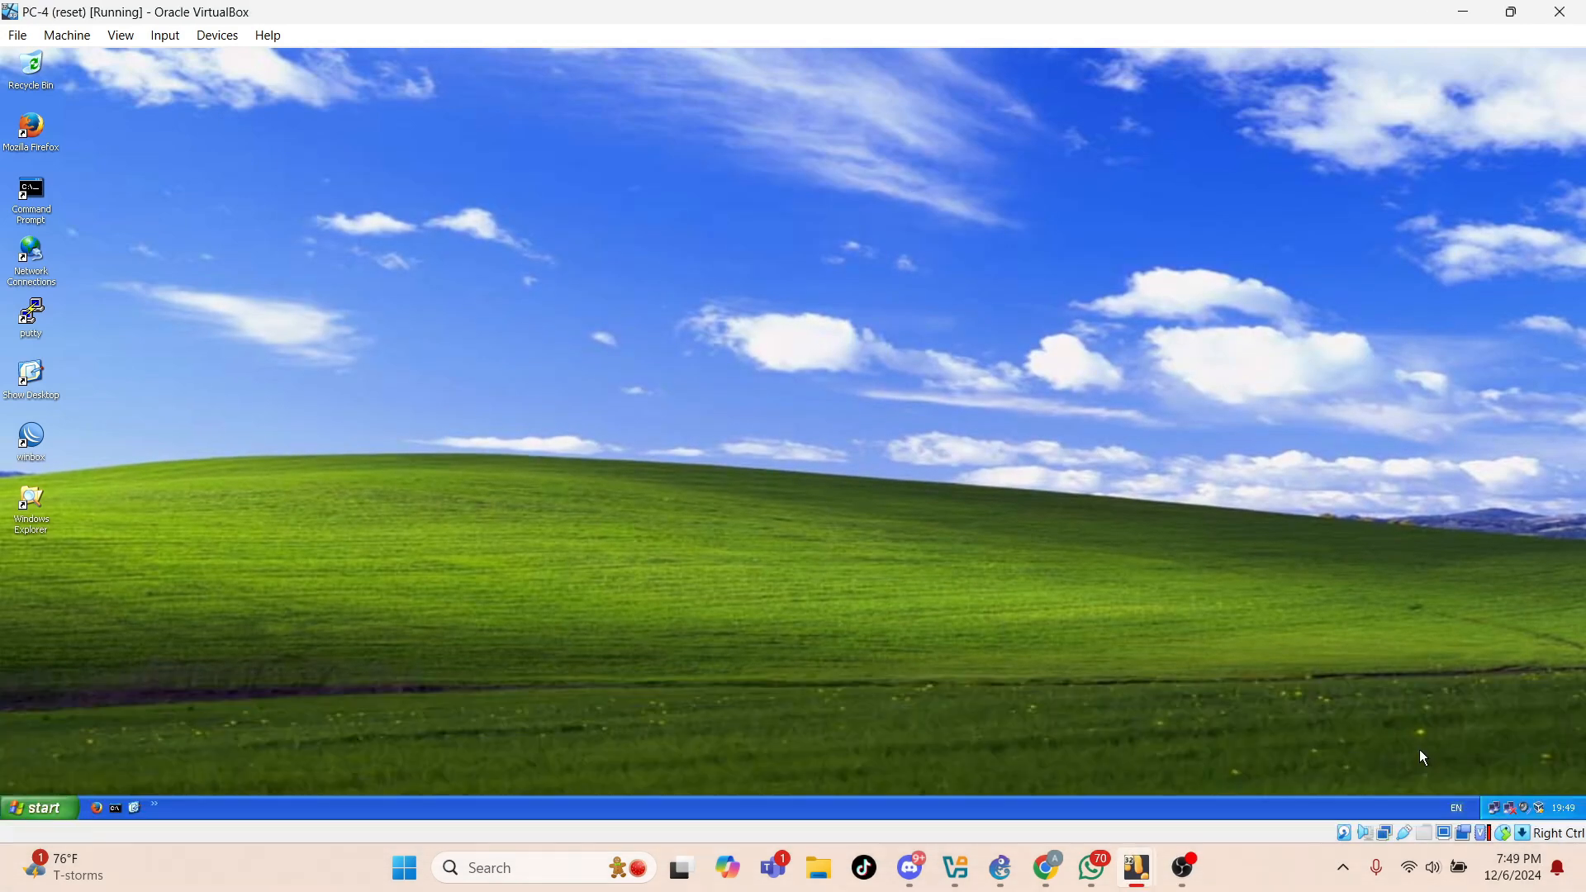
double_click(33, 441)
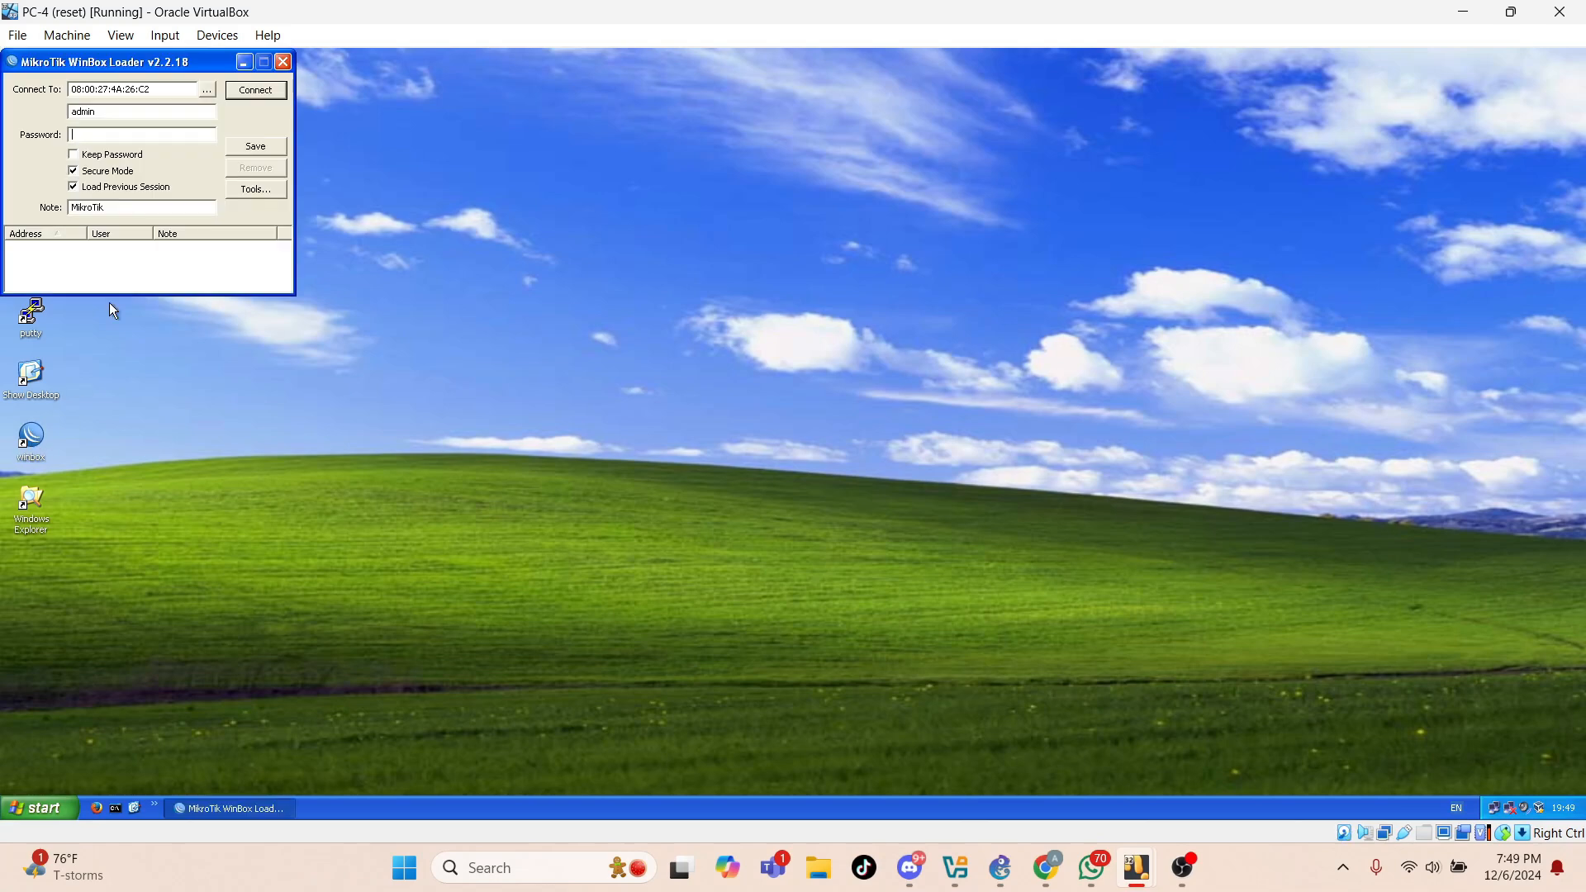
left_click(208, 89)
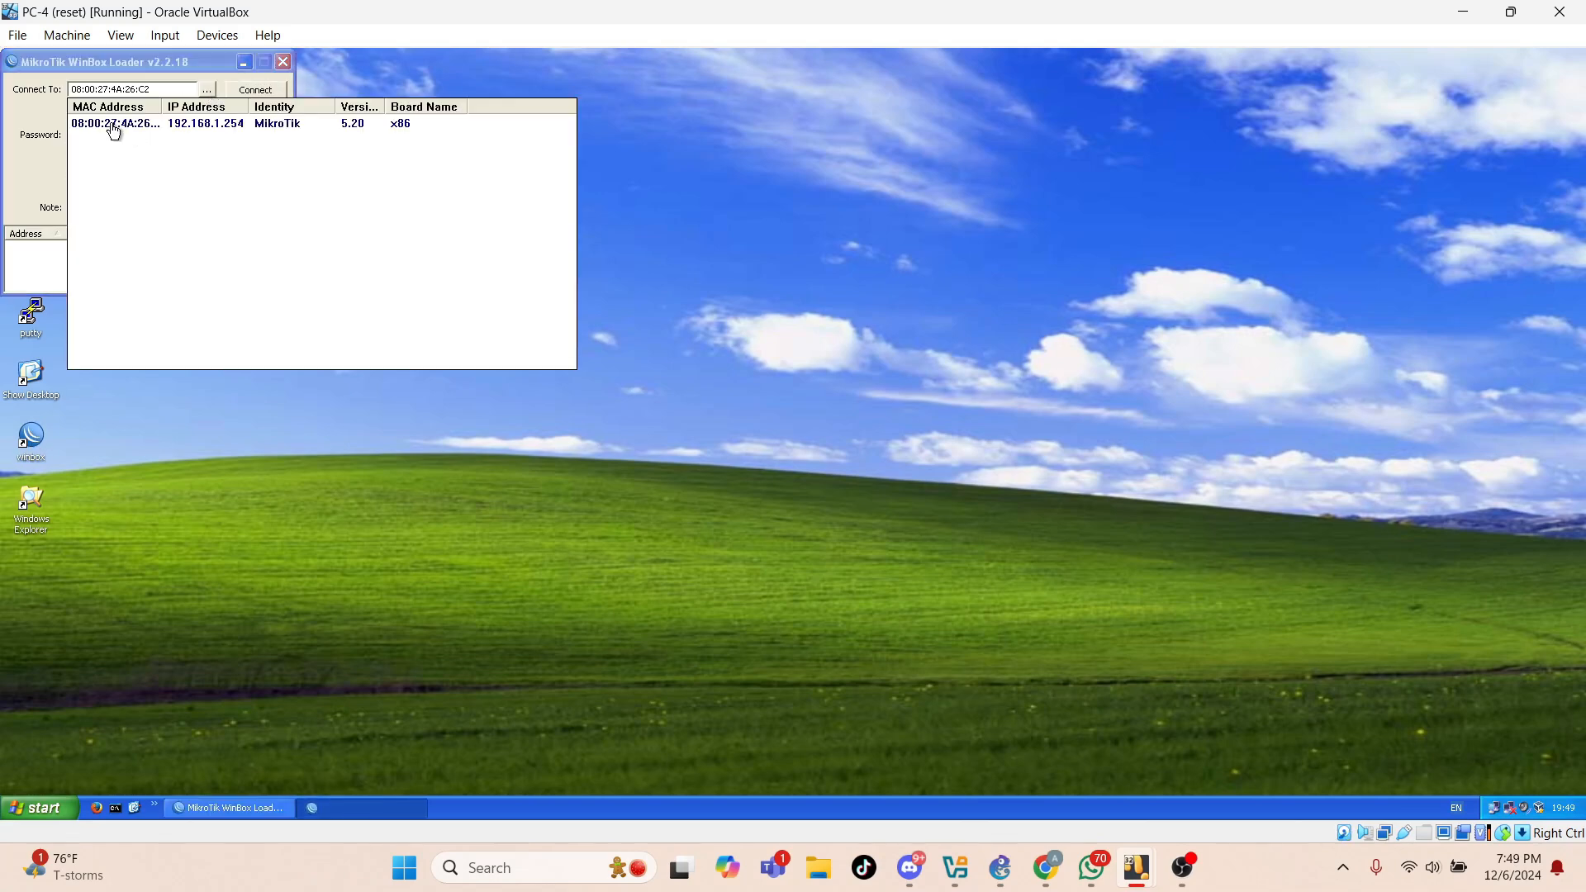
left_click(112, 124)
left_click(256, 97)
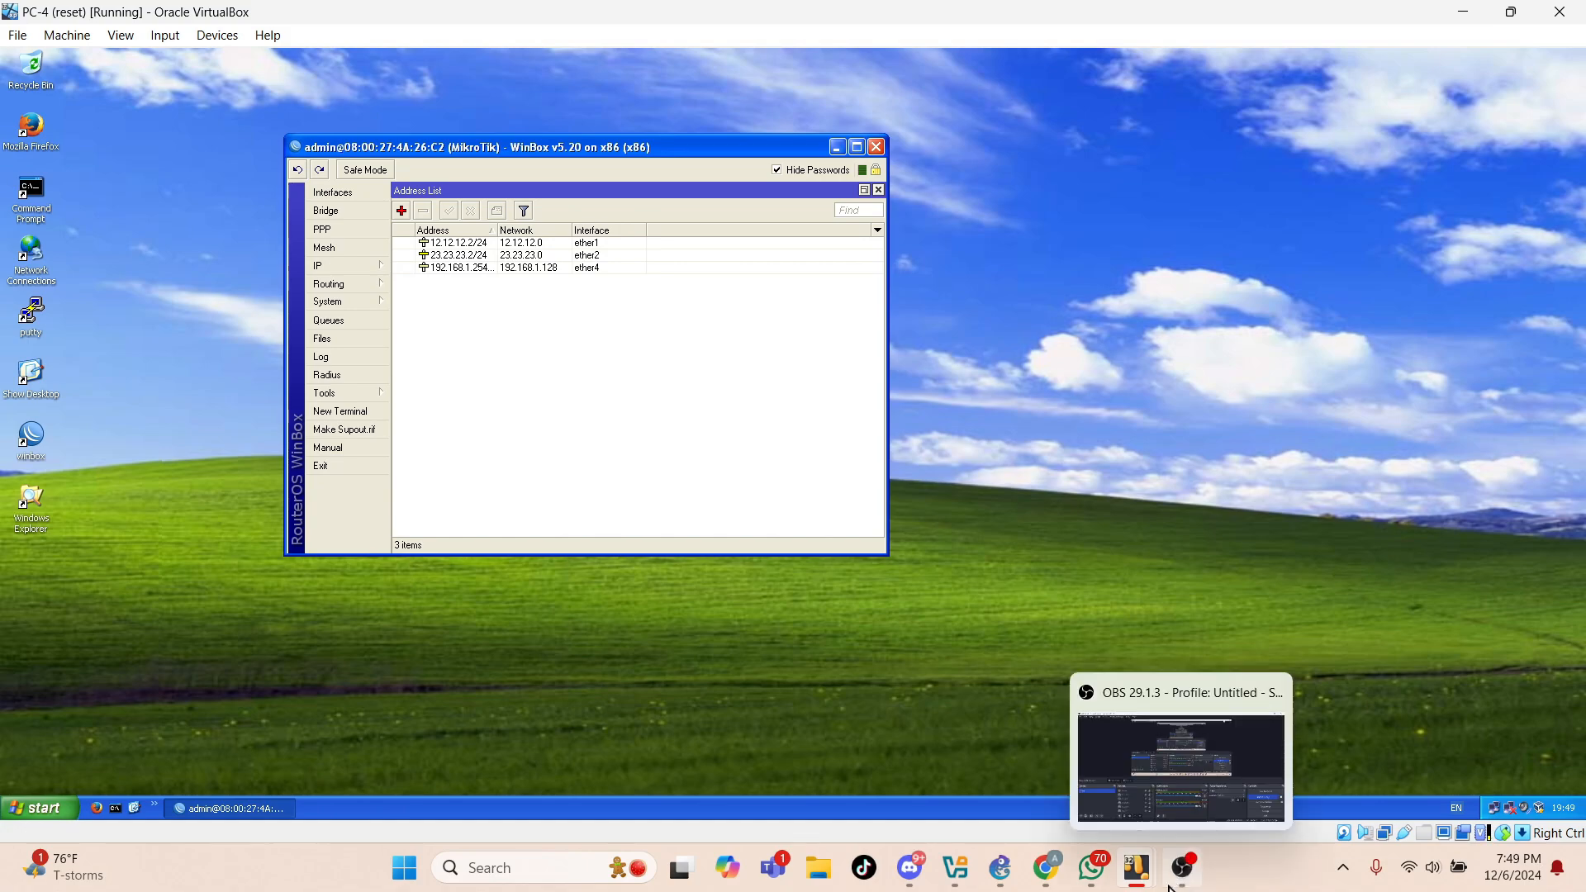
Switch to the webserver virtual machine, launch WinBox and connect to the router at 08:00:27:5D:BC:55 as admin.
mouse_move(1136, 867)
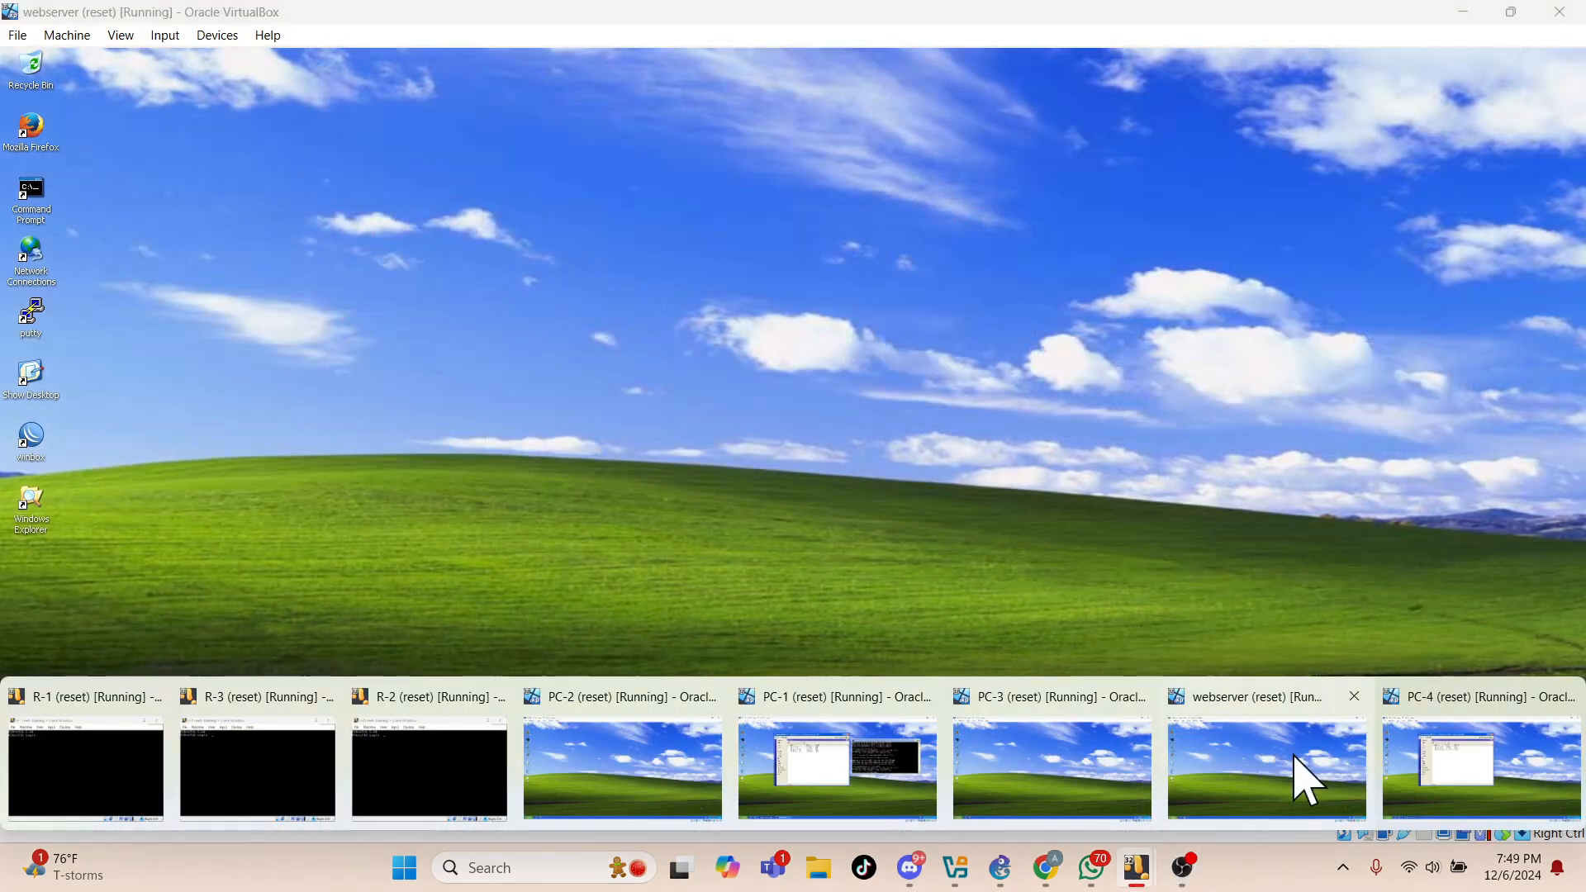
left_click(1299, 779)
double_click(31, 440)
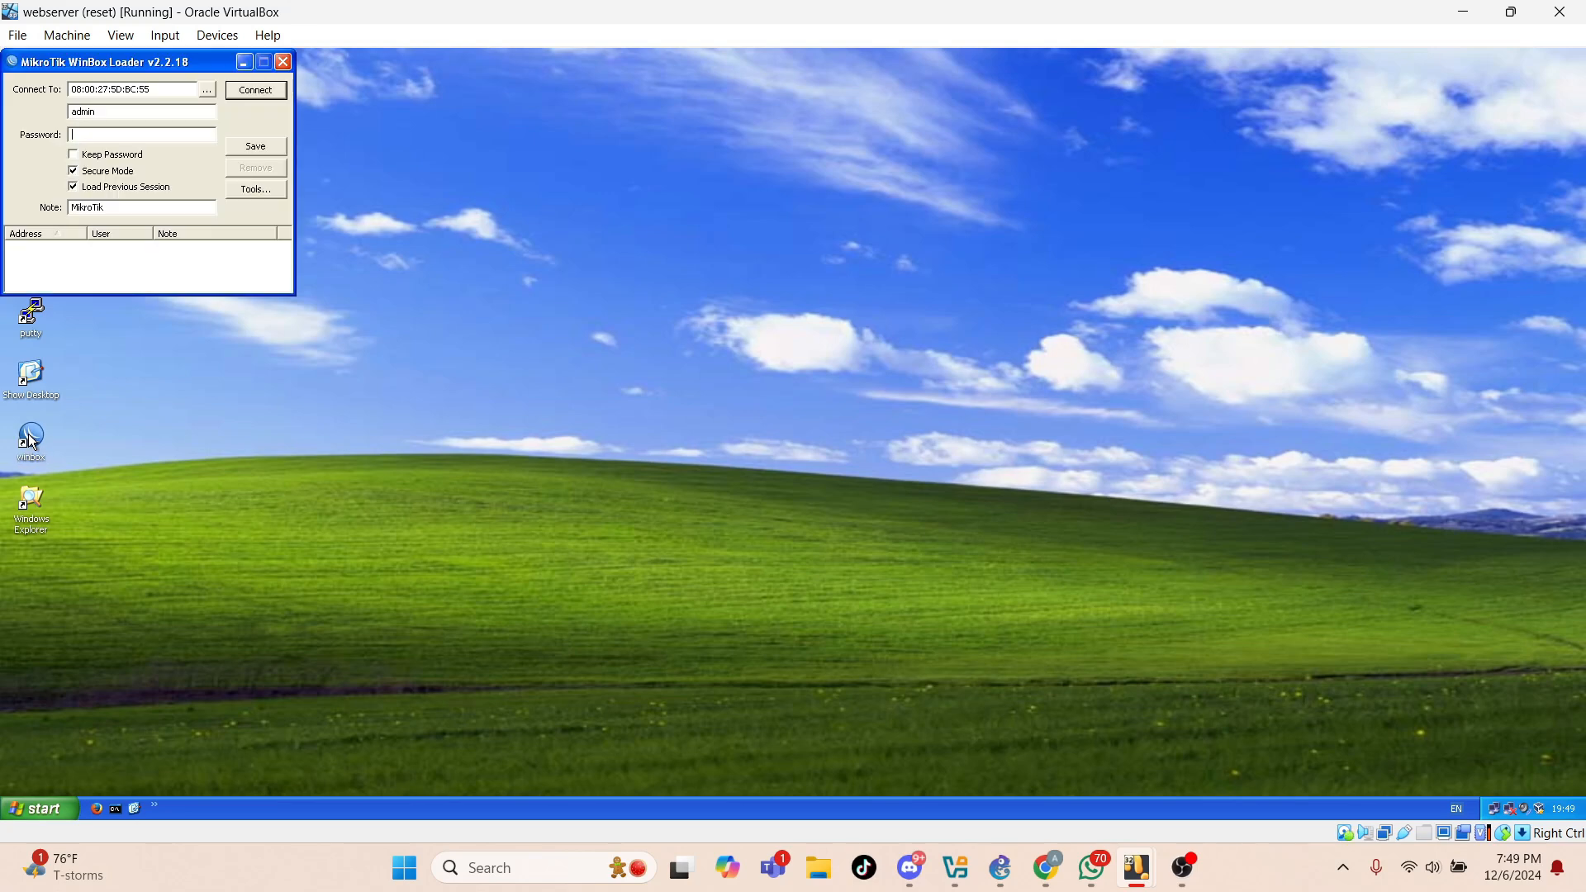
left_click(207, 90)
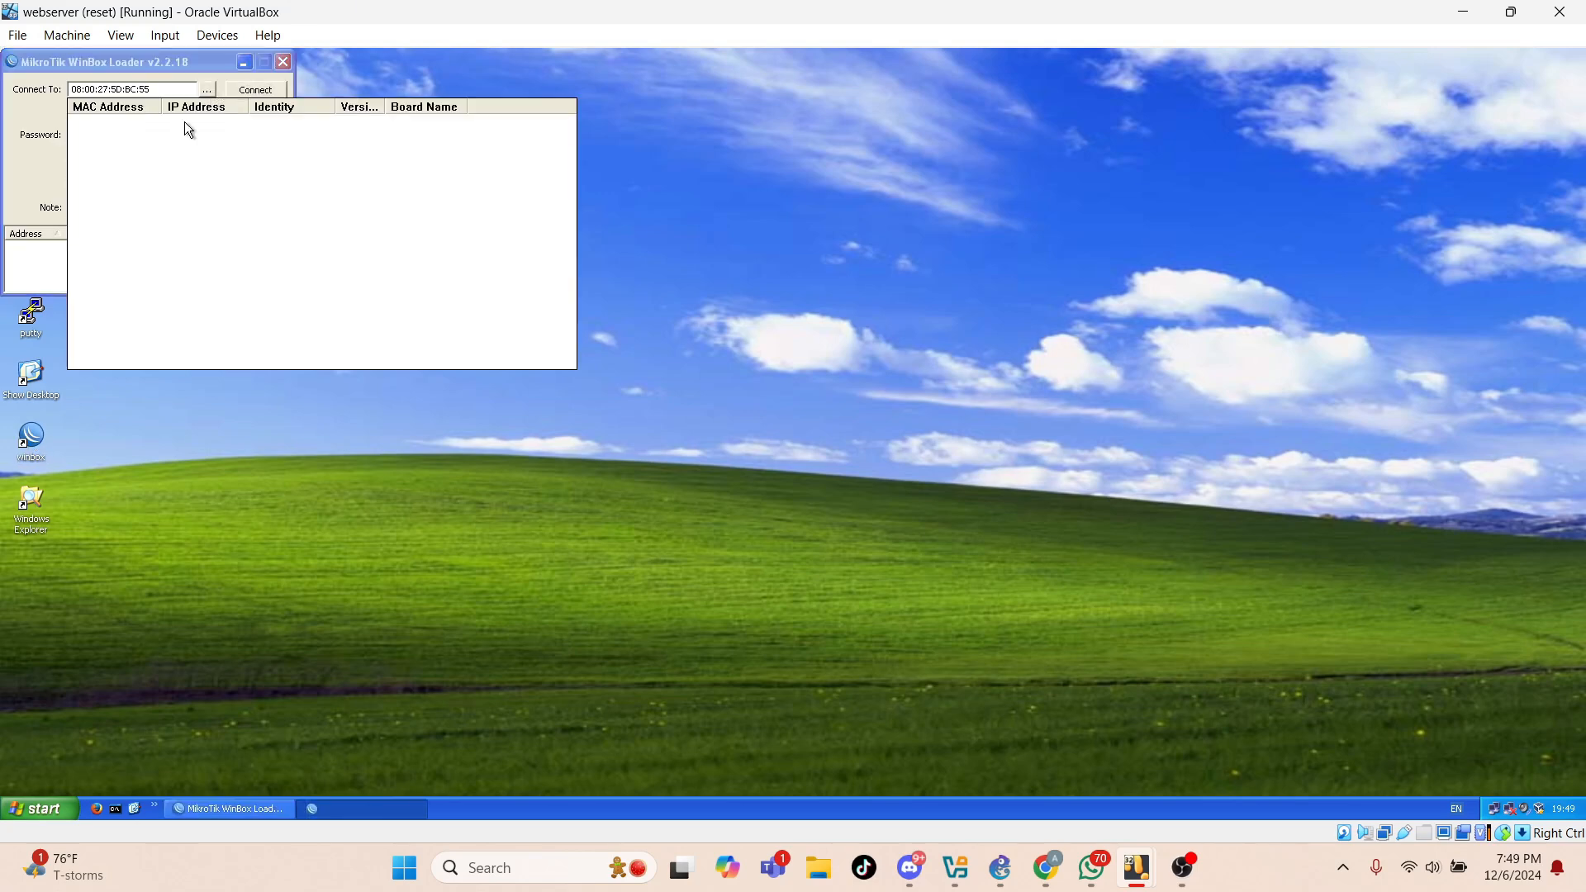
left_click(117, 127)
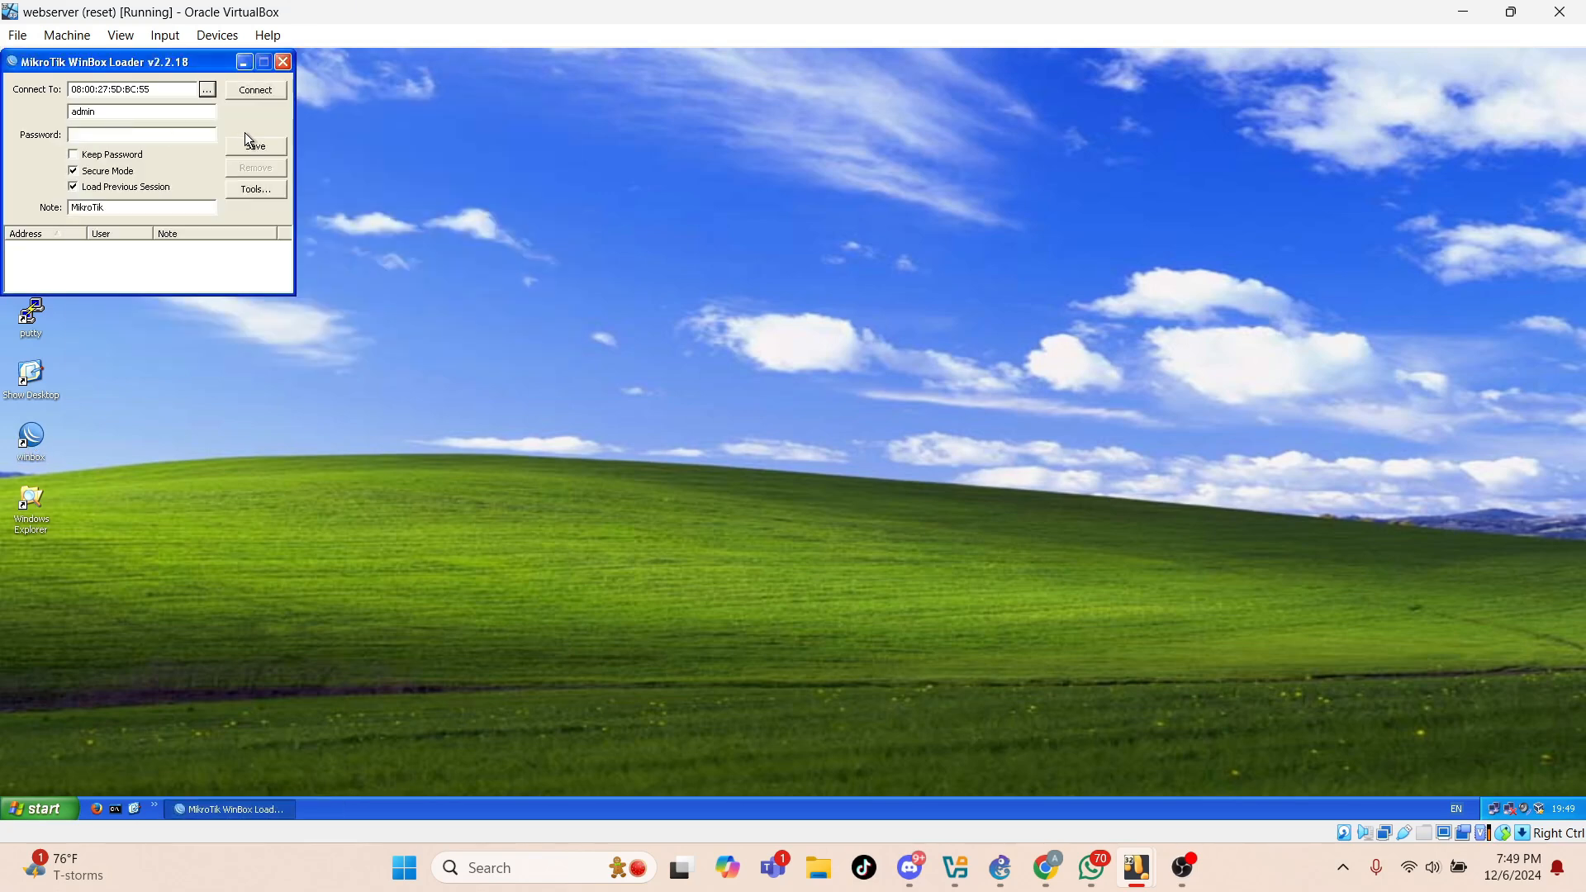
left_click(252, 91)
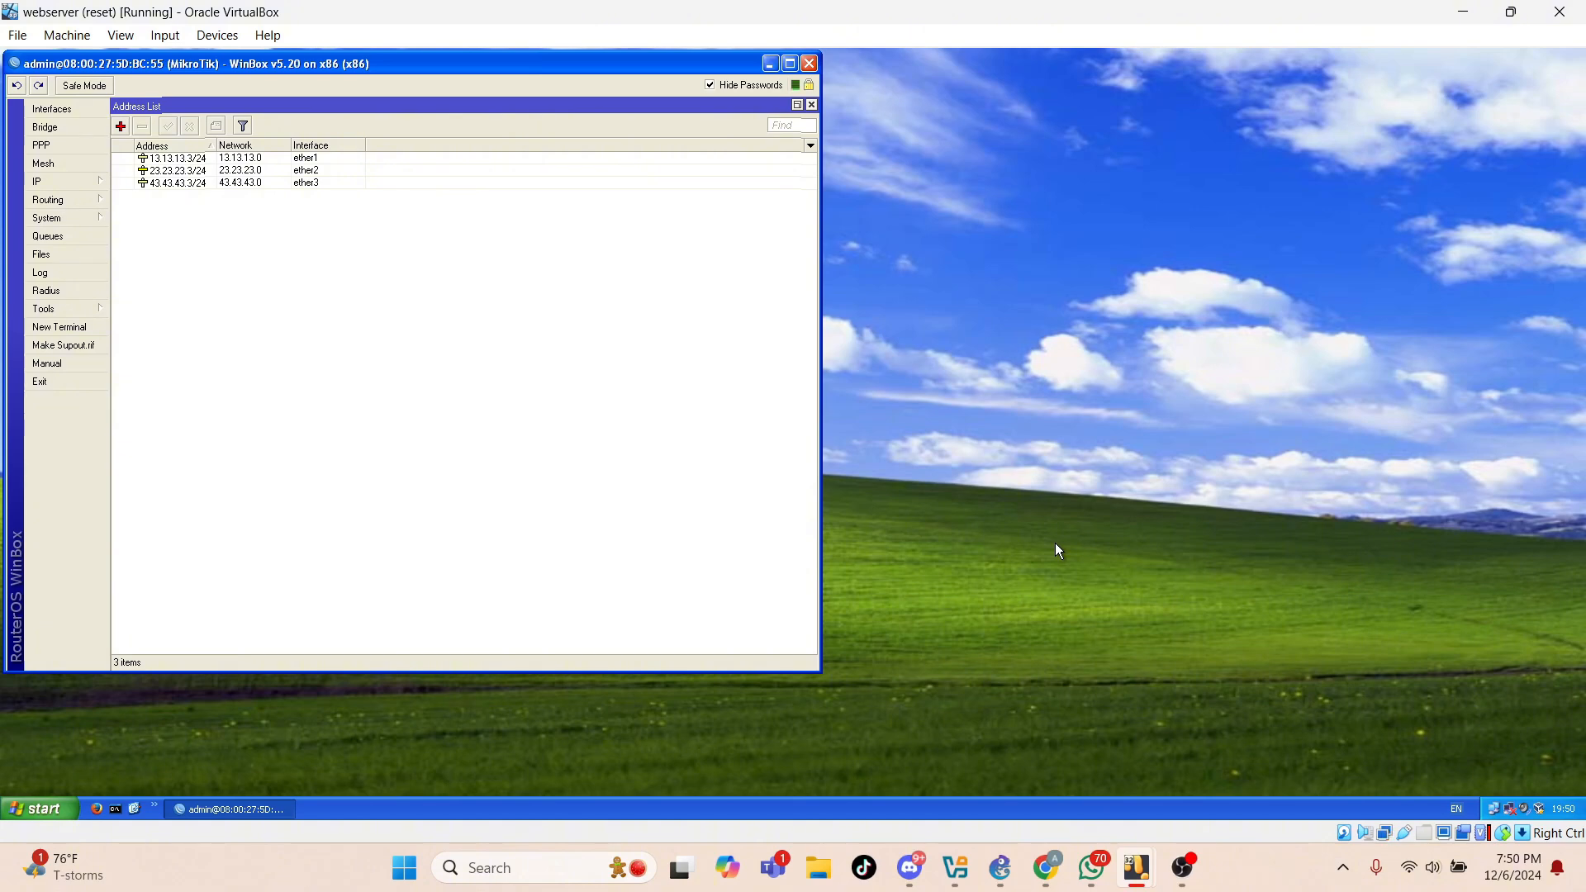
Return to the PC-1 virtual machine and show the OSPF networks configured on its router.
mouse_move(1144, 863)
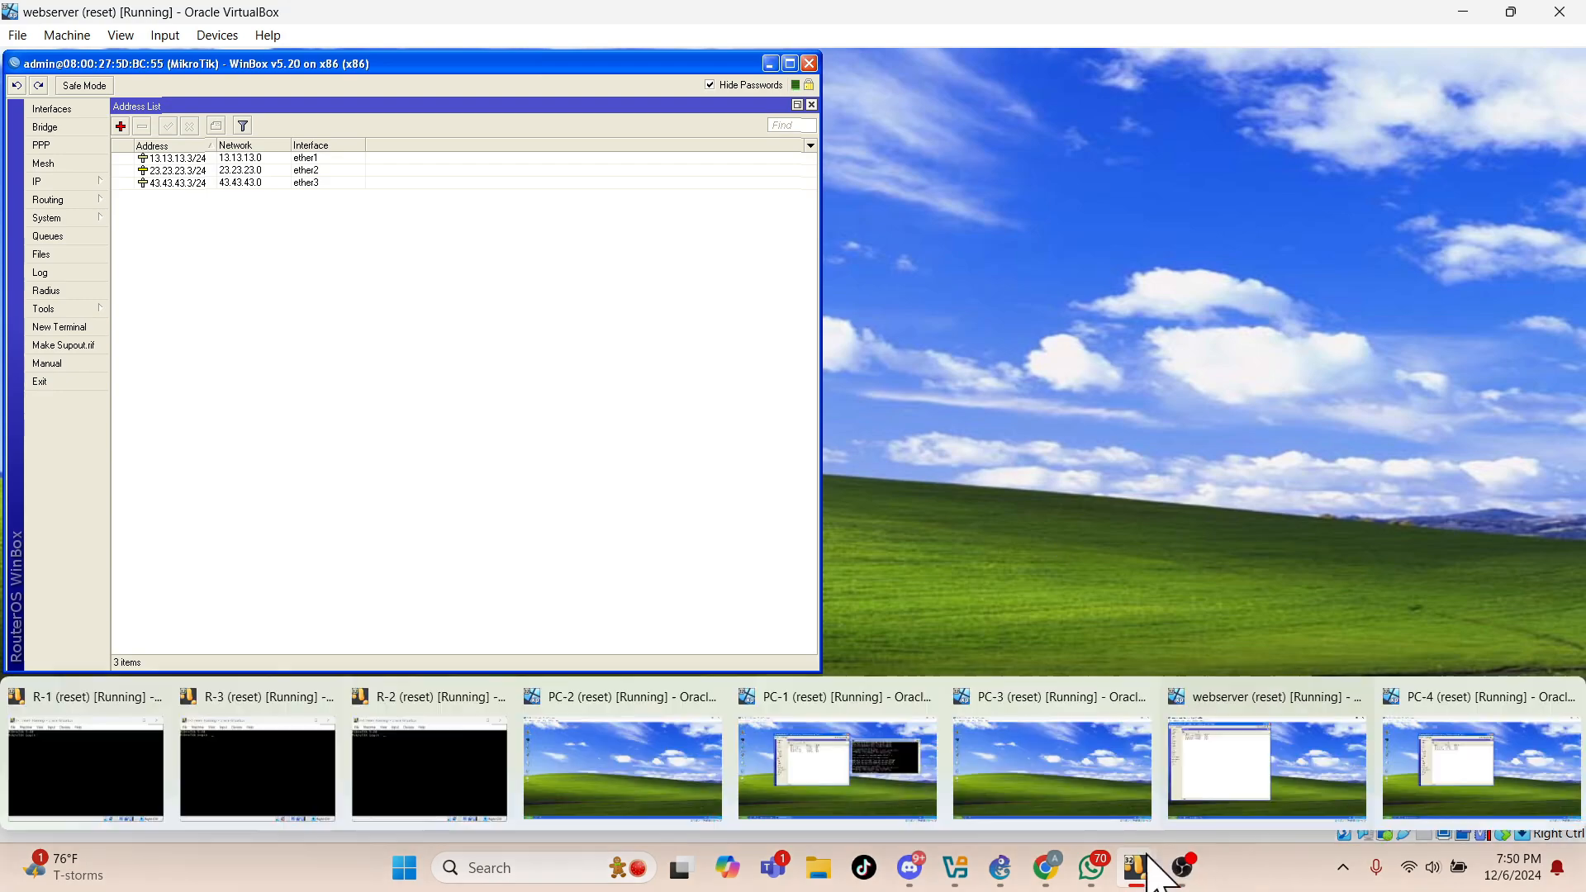
left_click(848, 765)
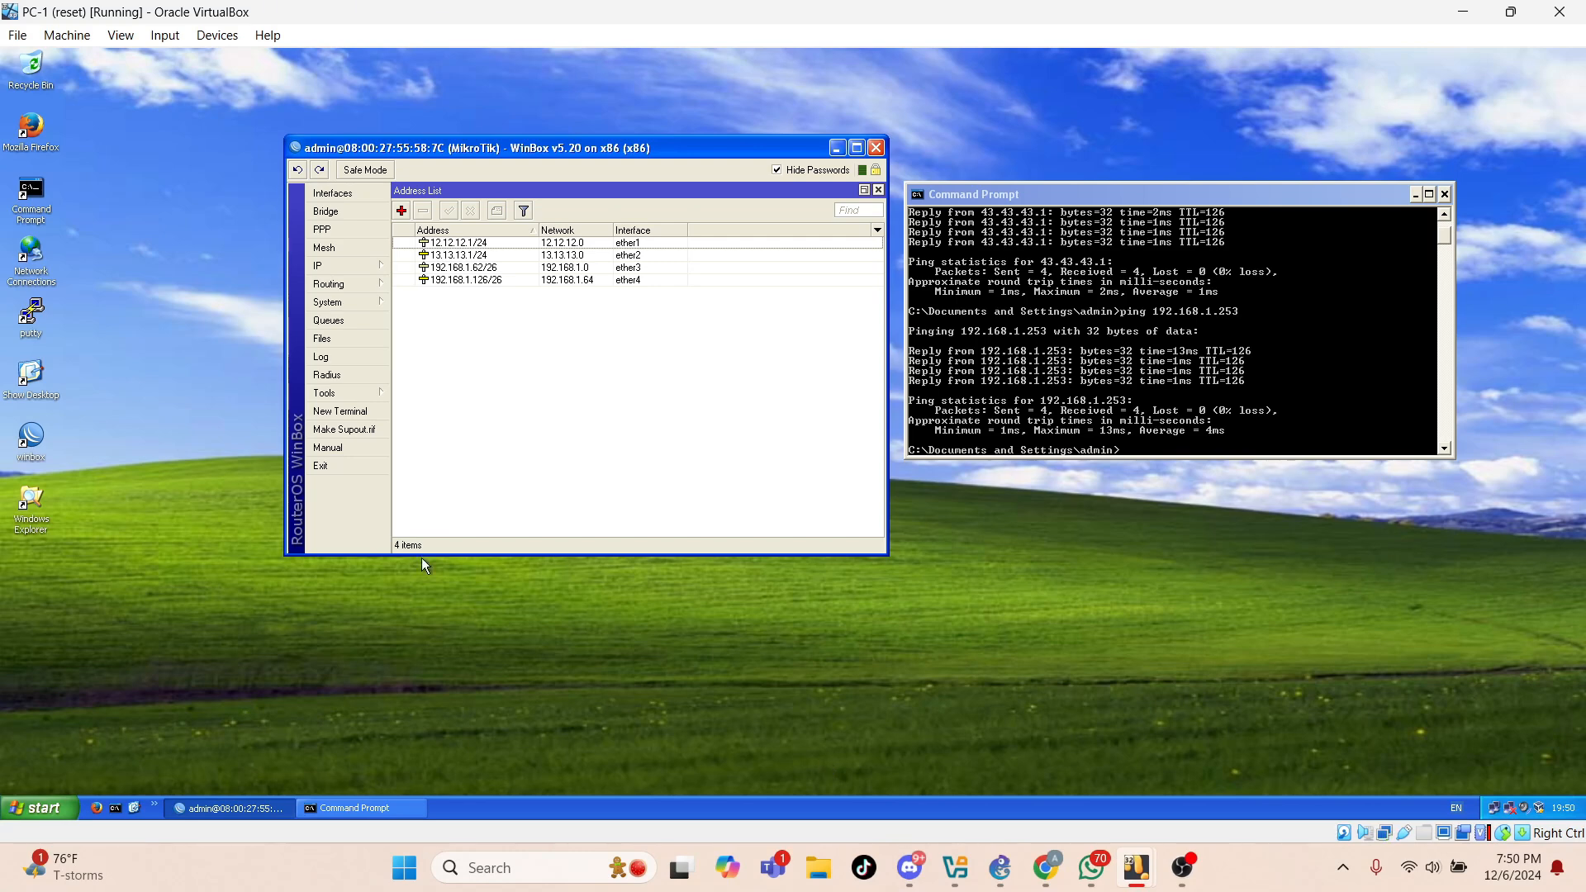
left_click(348, 286)
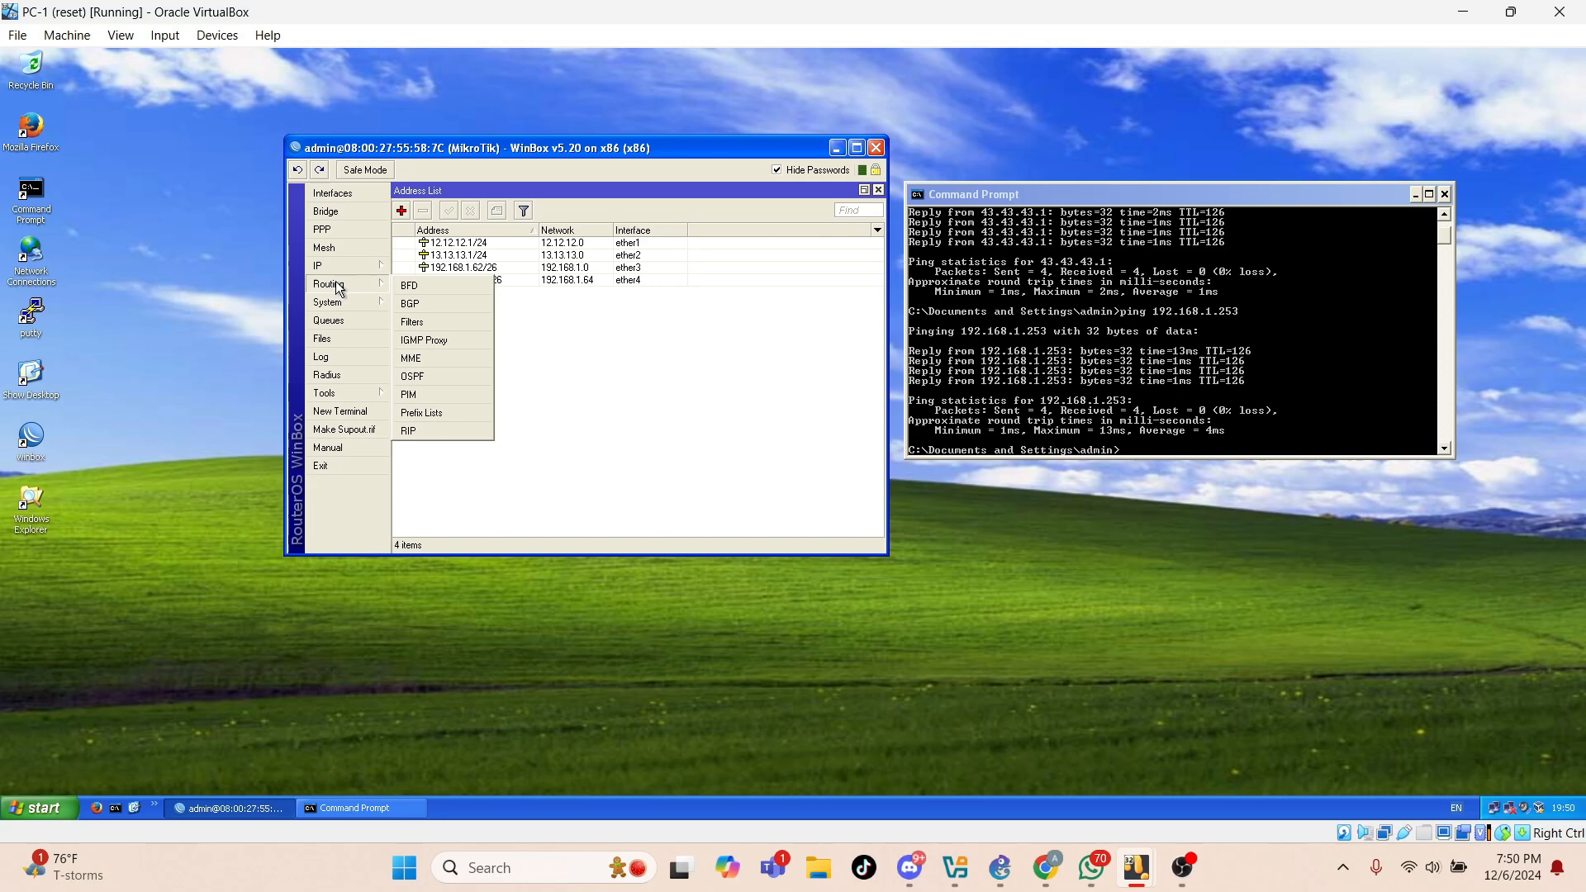
left_click(438, 378)
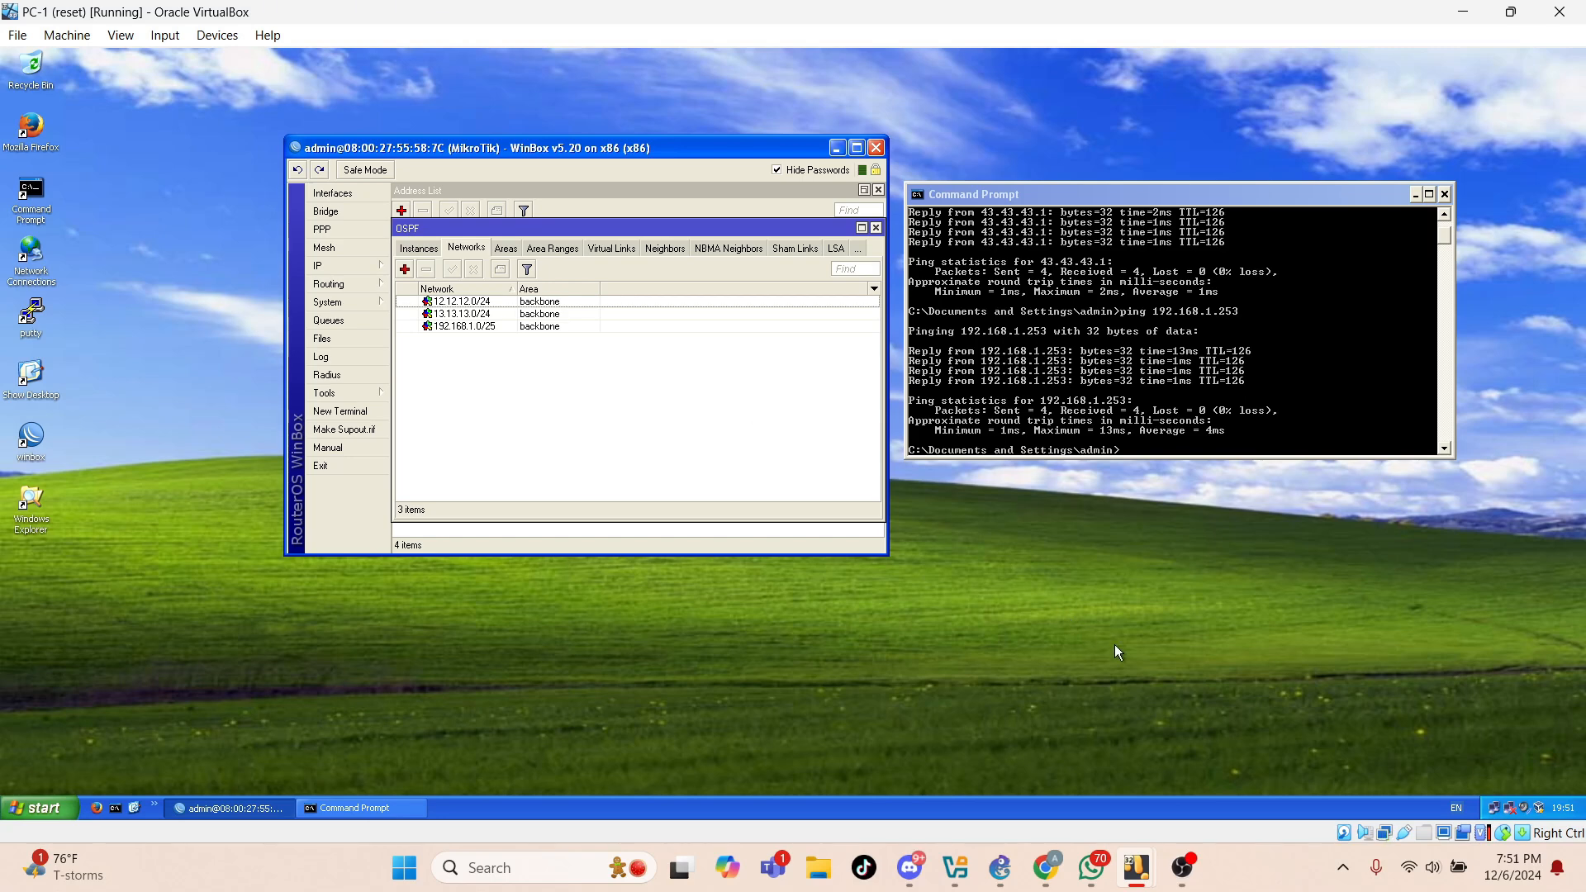
Switch to the PC-4 virtual machine and show the OSPF networks configured on its router.
mouse_move(1144, 874)
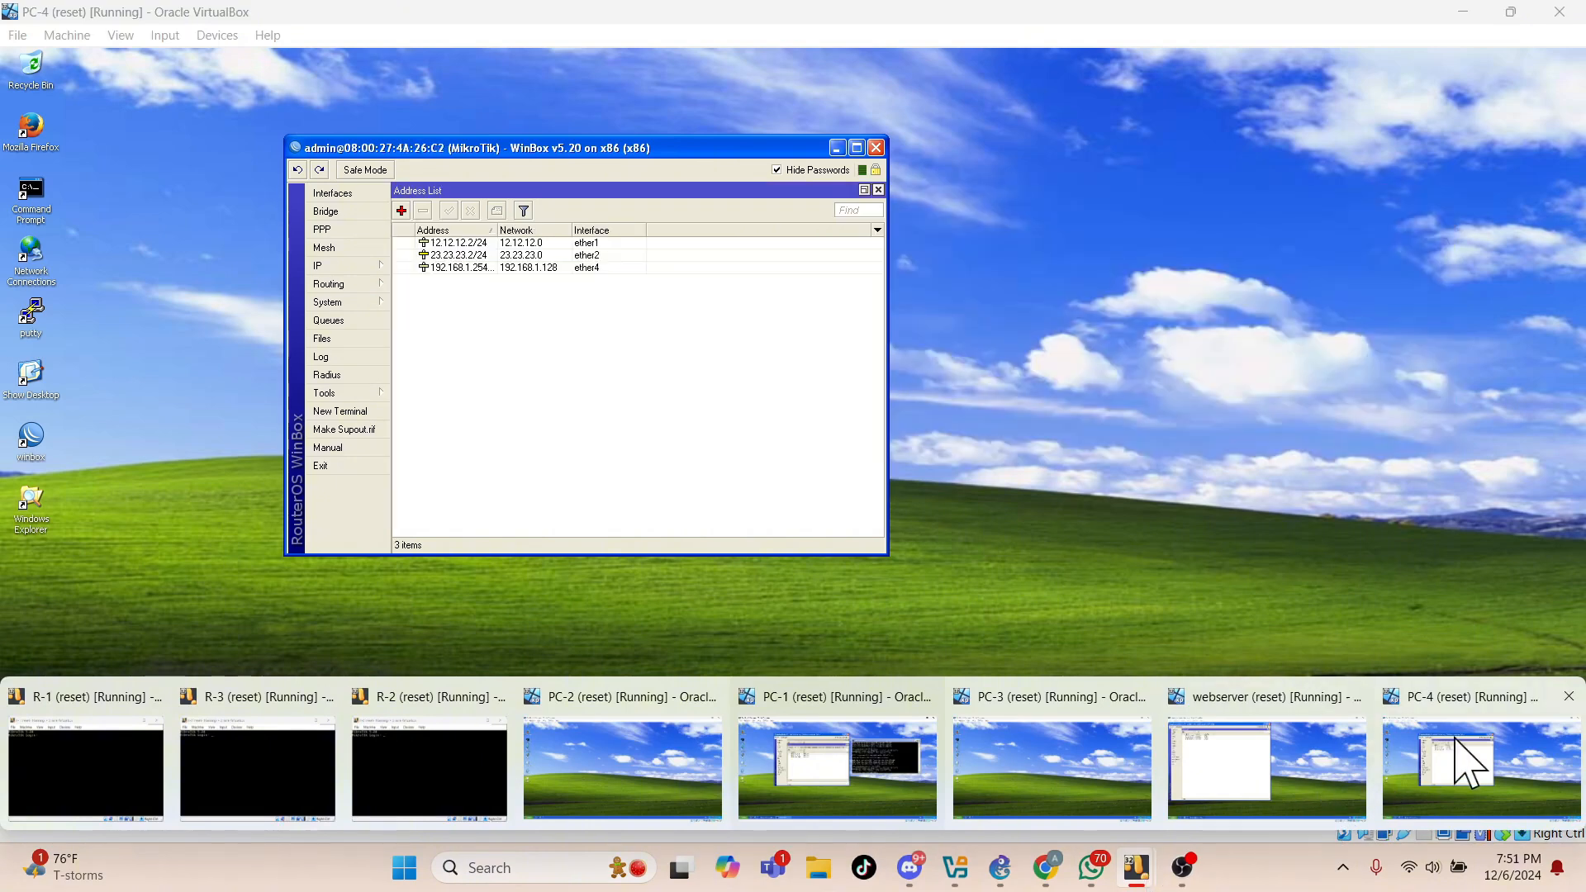
left_click(1466, 760)
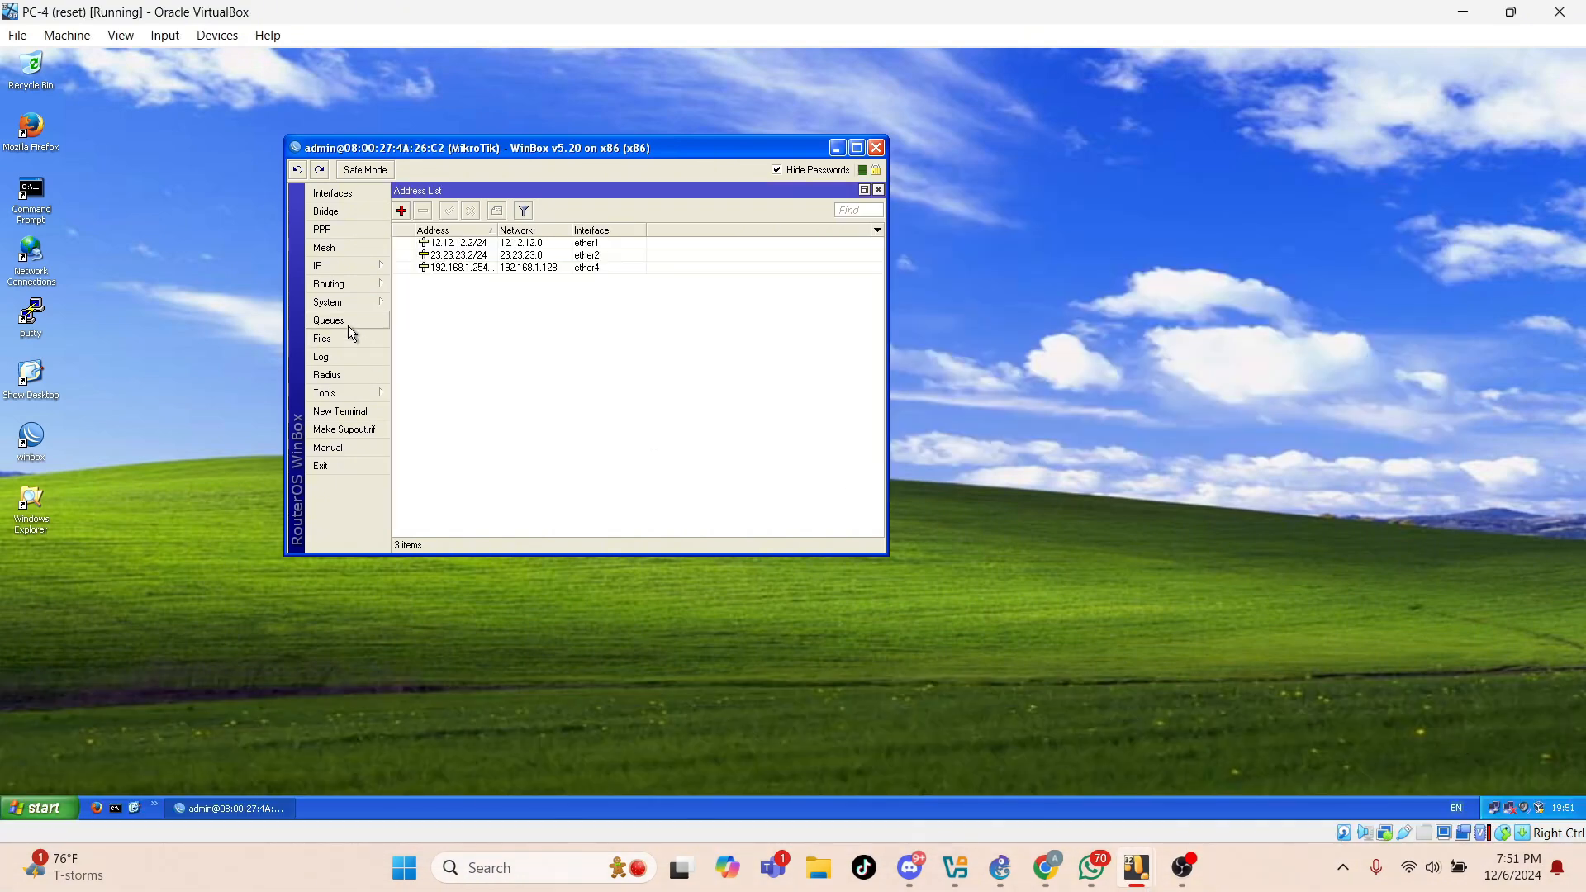
left_click(335, 269)
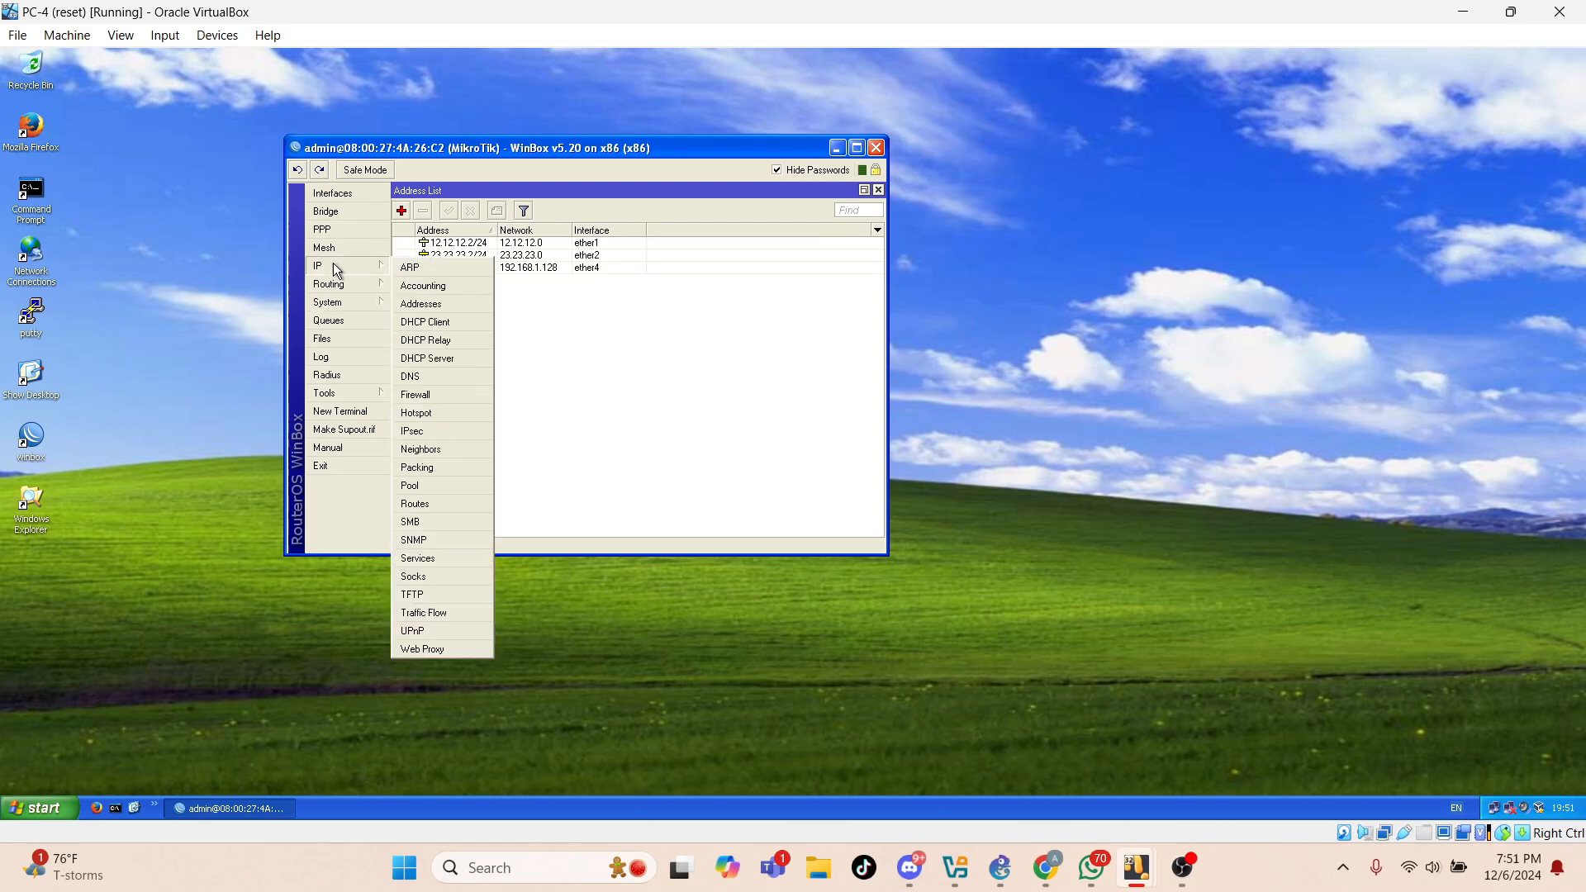
mouse_move(339, 289)
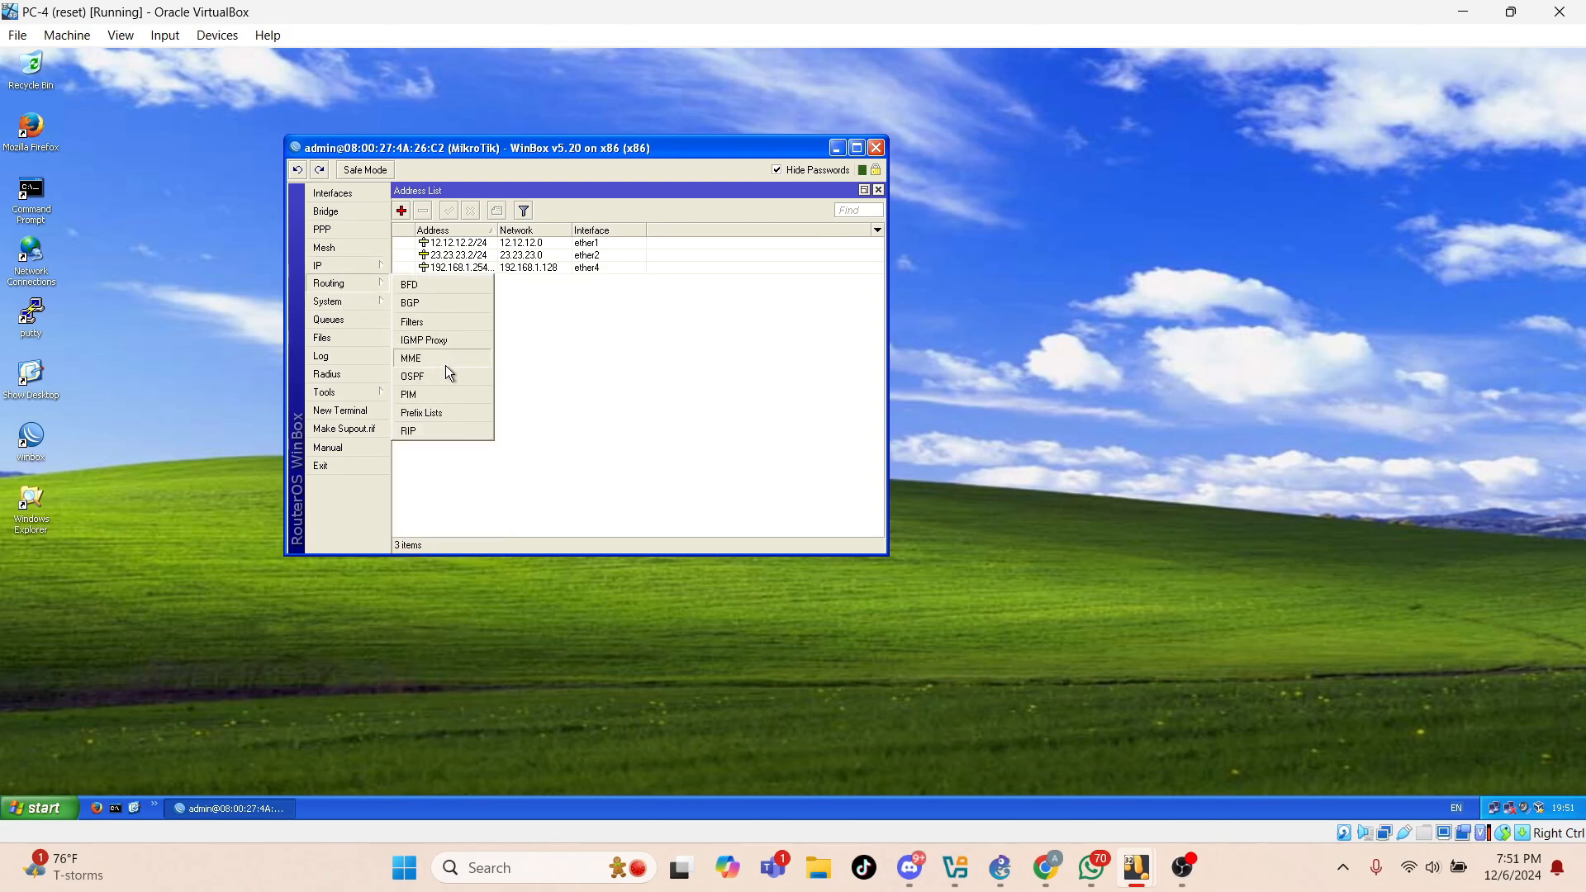
left_click(426, 376)
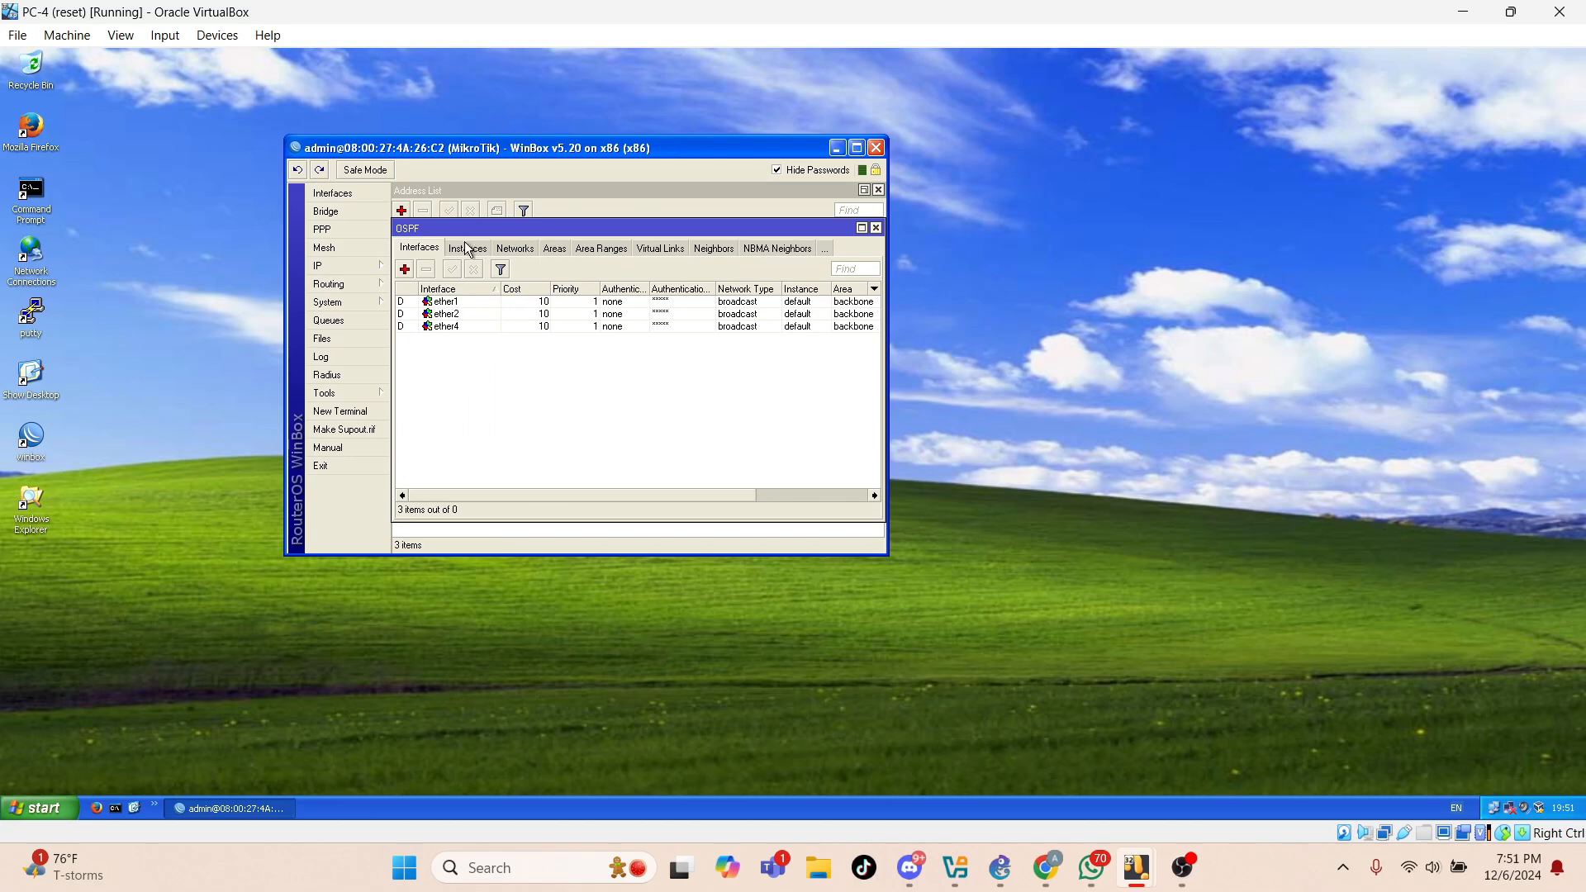
left_click(515, 248)
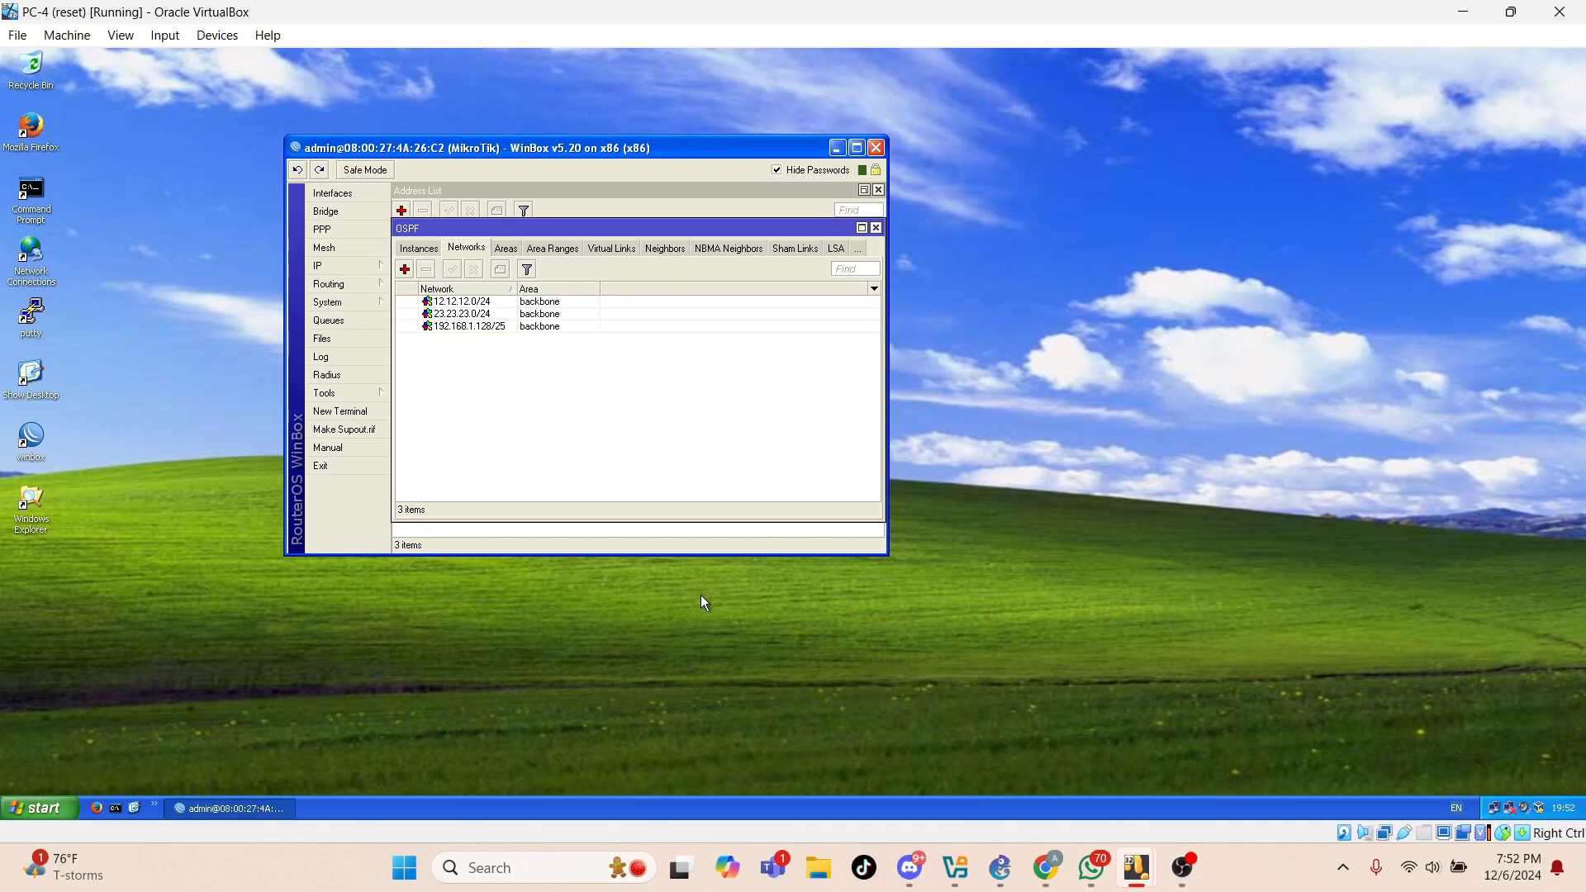
Switch to the webserver virtual machine and show the OSPF networks configured on its router.
mouse_move(1136, 882)
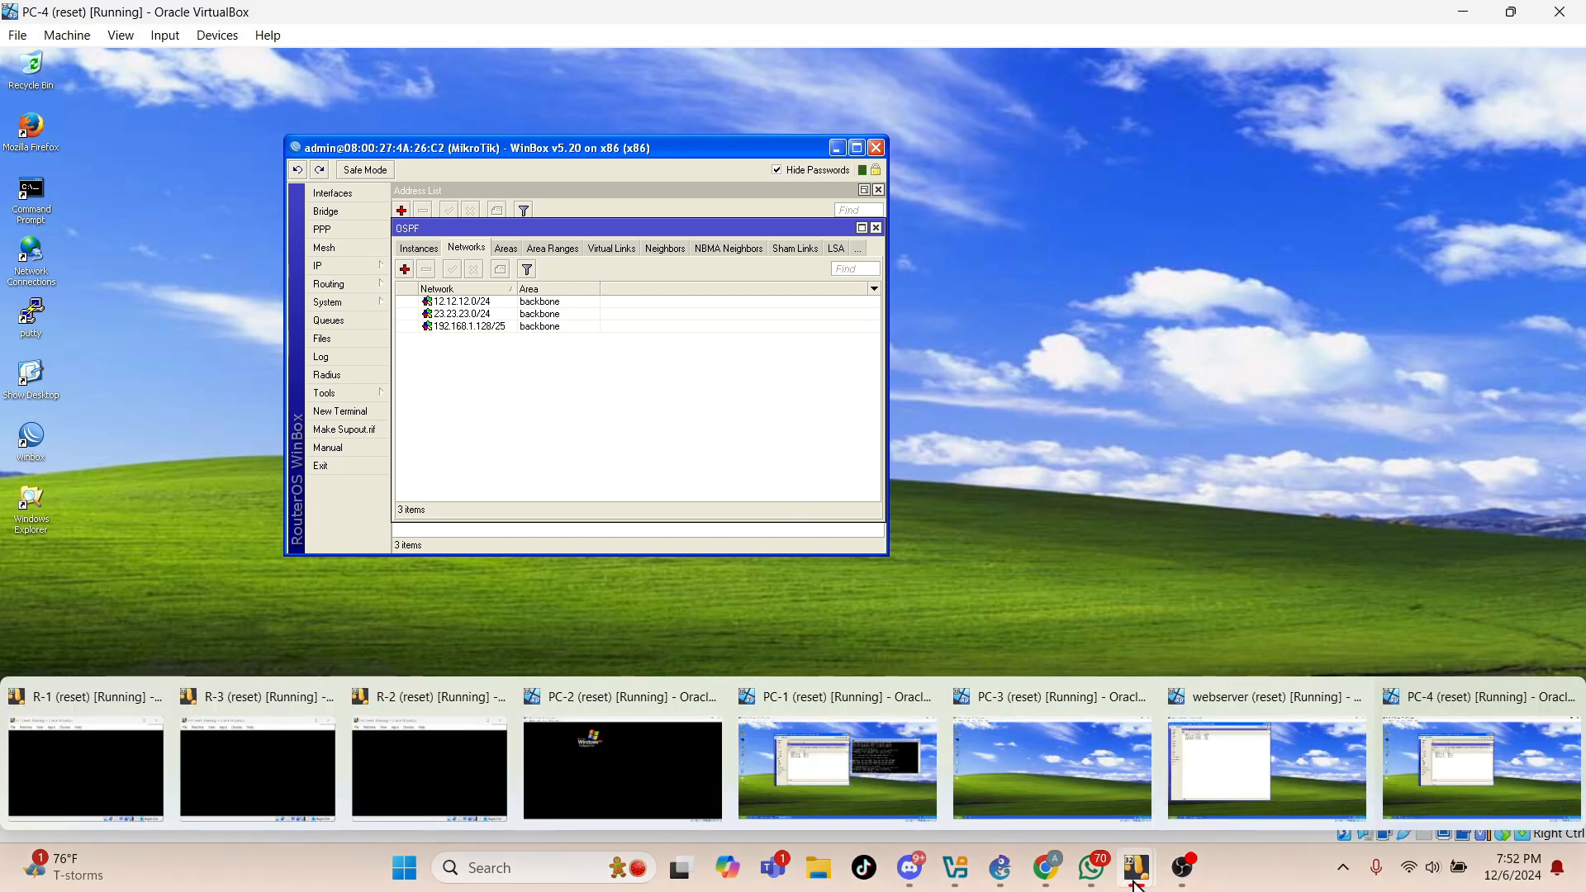
left_click(1189, 813)
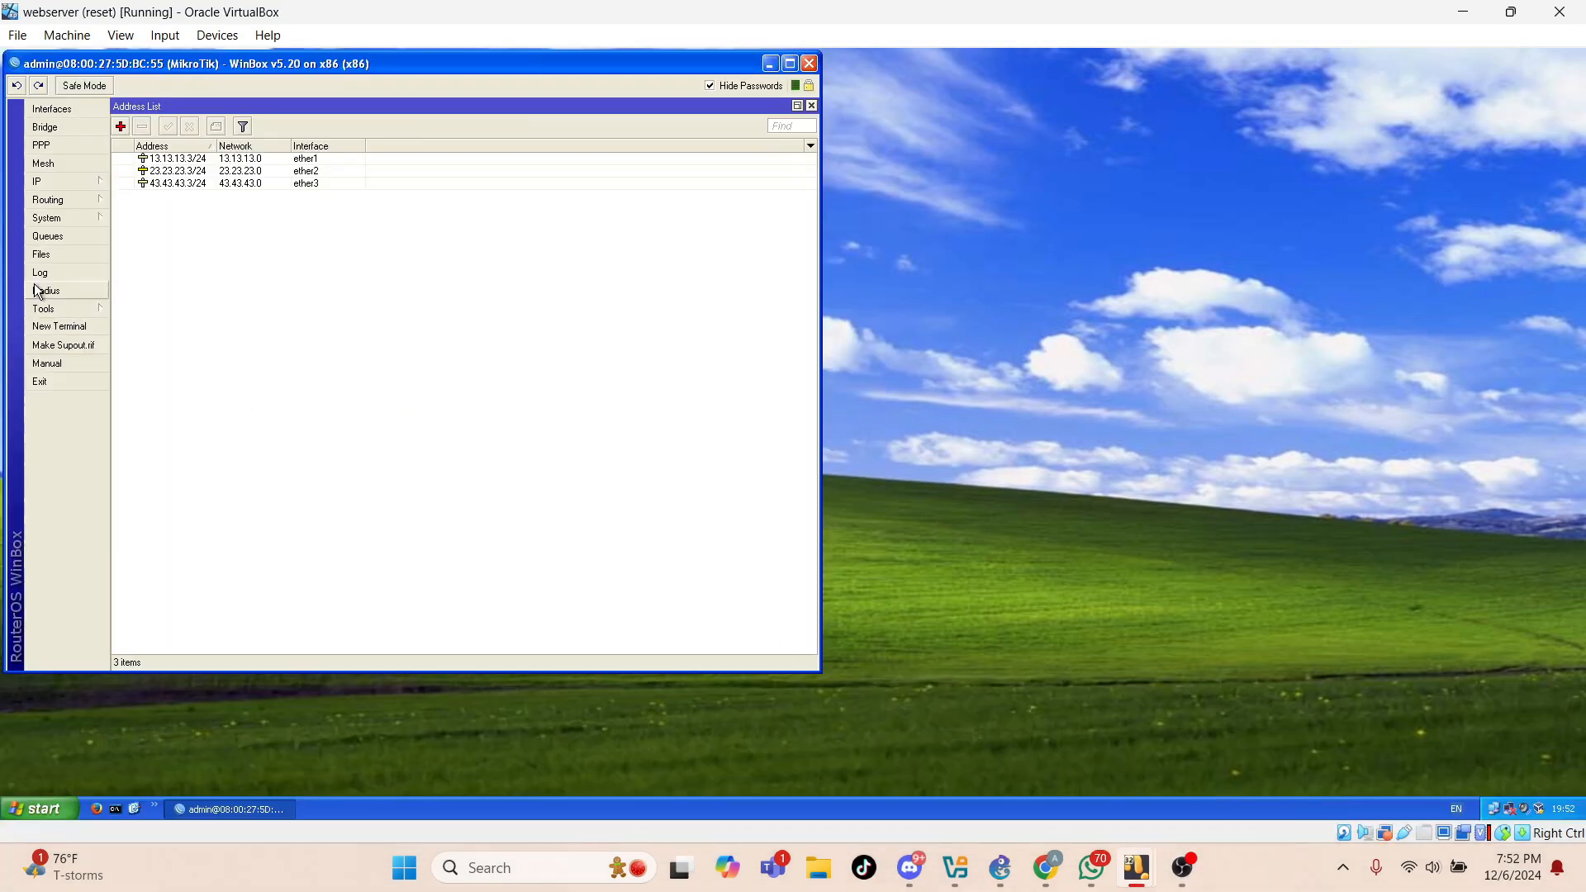
left_click(52, 203)
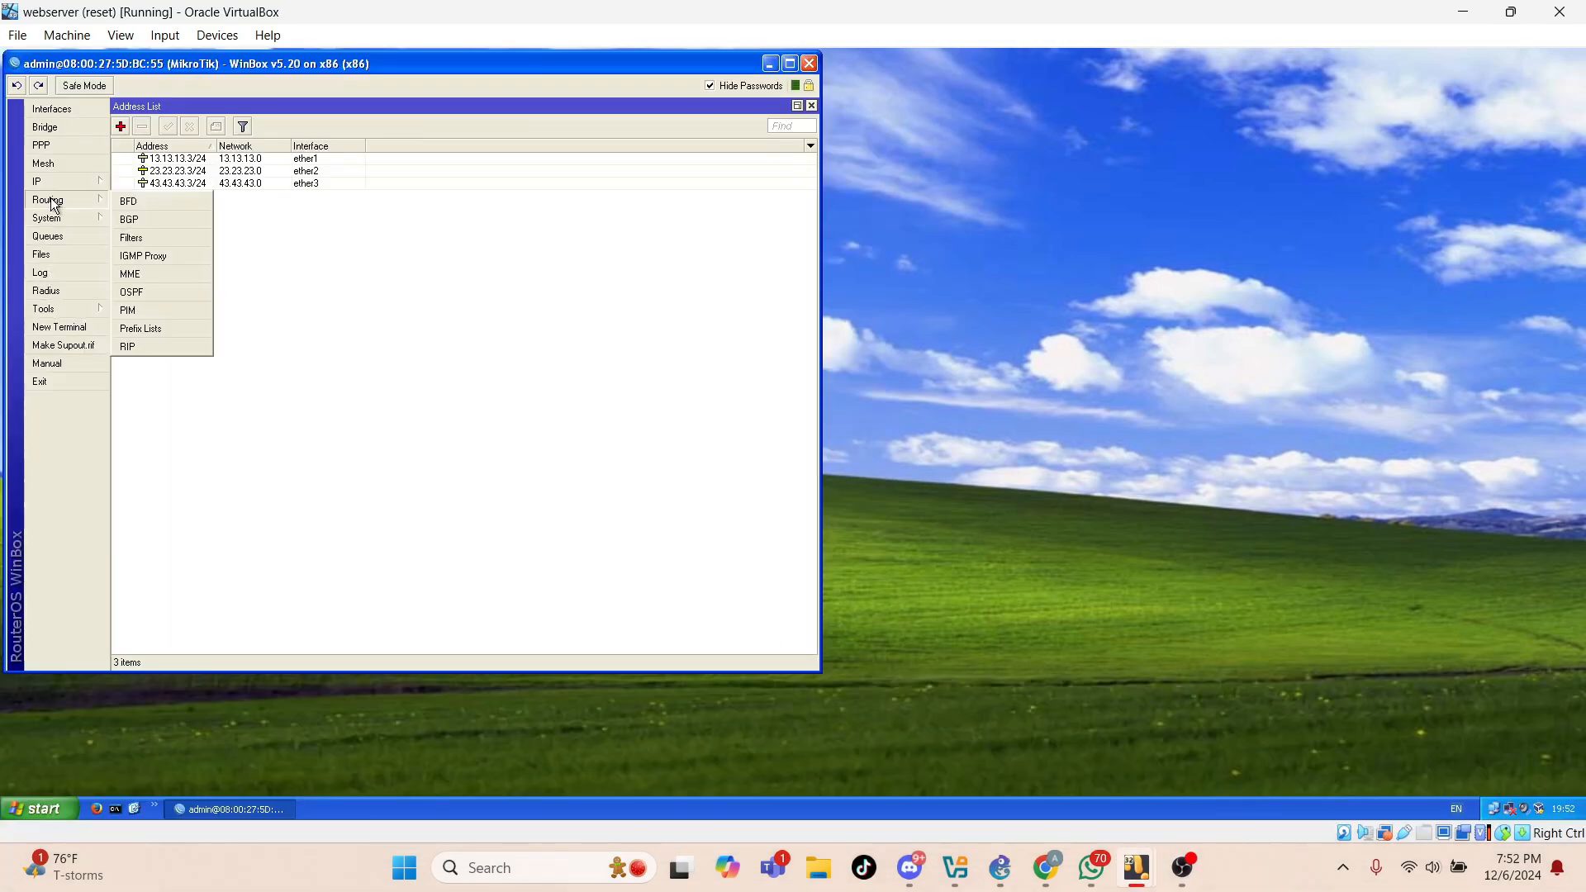
left_click(151, 290)
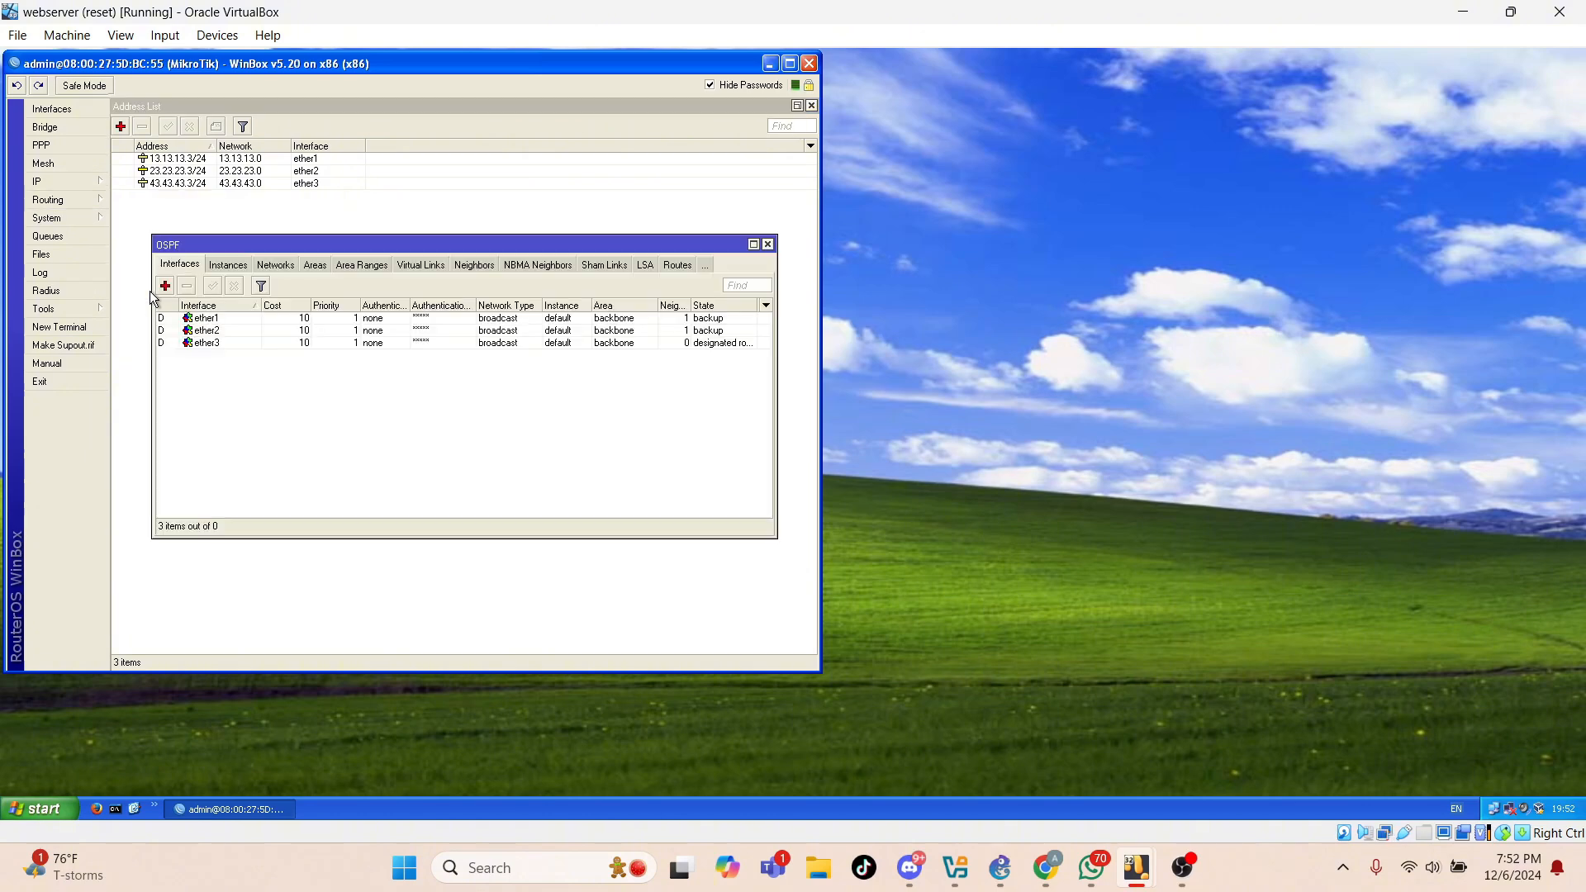
left_click(269, 264)
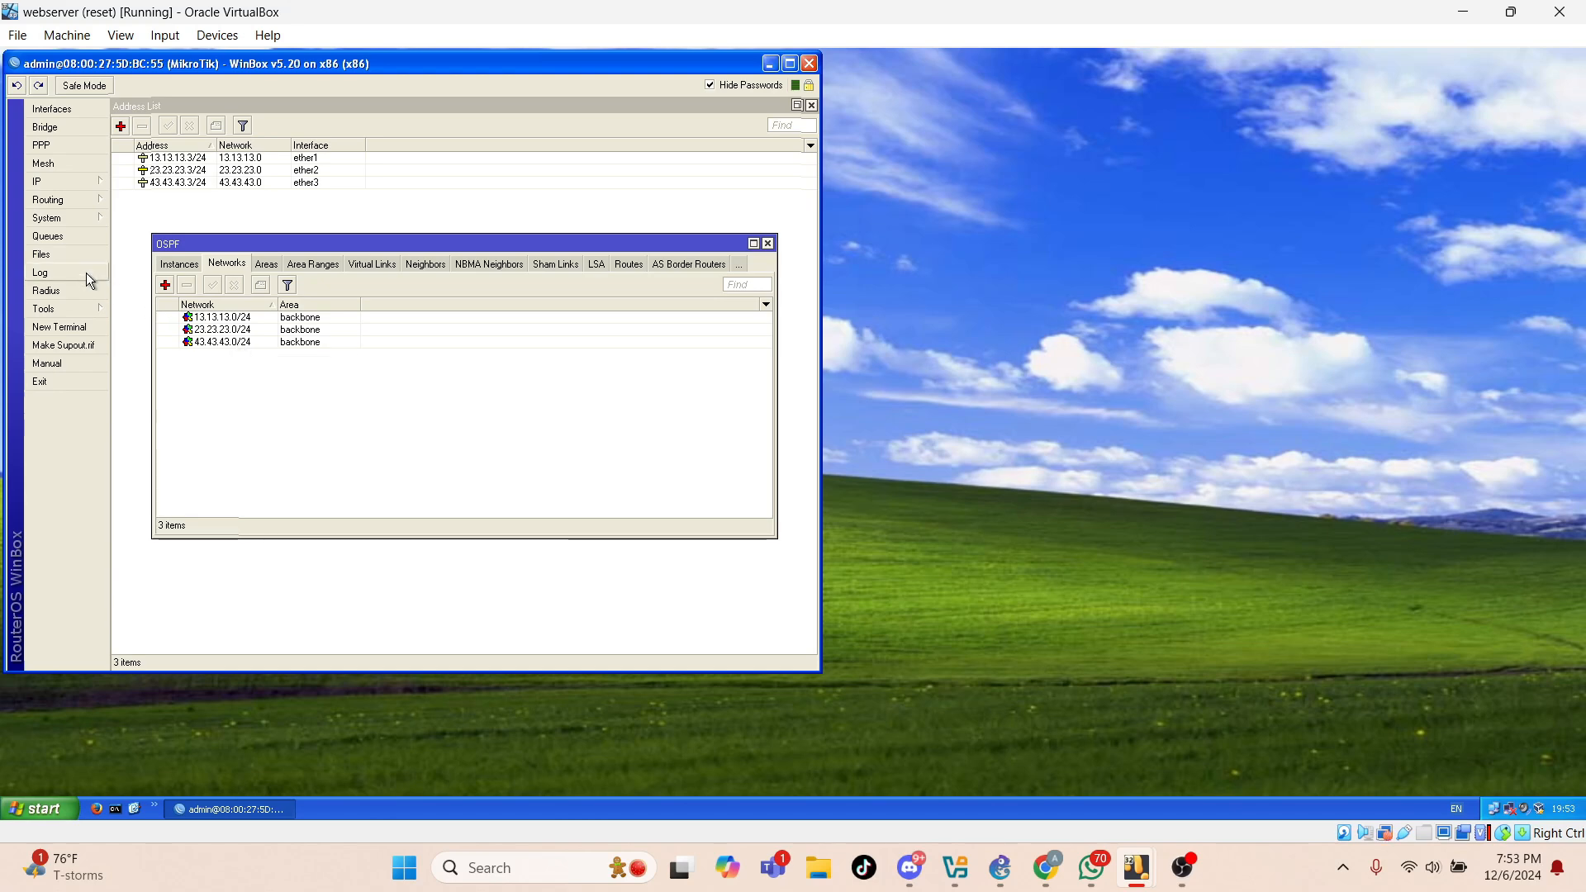
Display the router's IP route list and move the WinBox window away from the desktop icons.
left_click(62, 183)
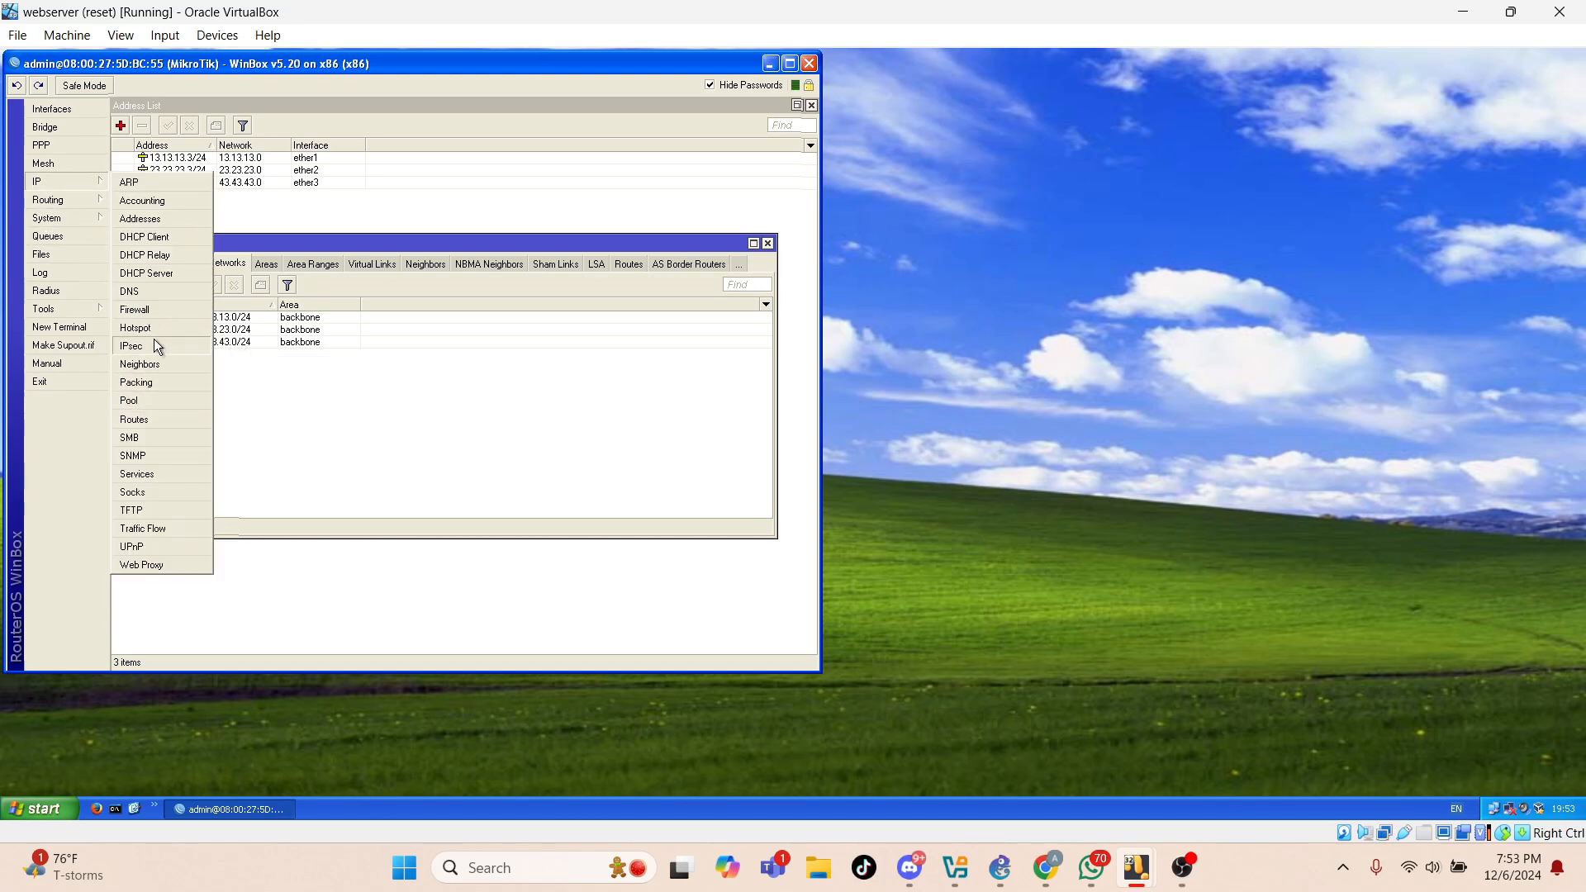
left_click(145, 422)
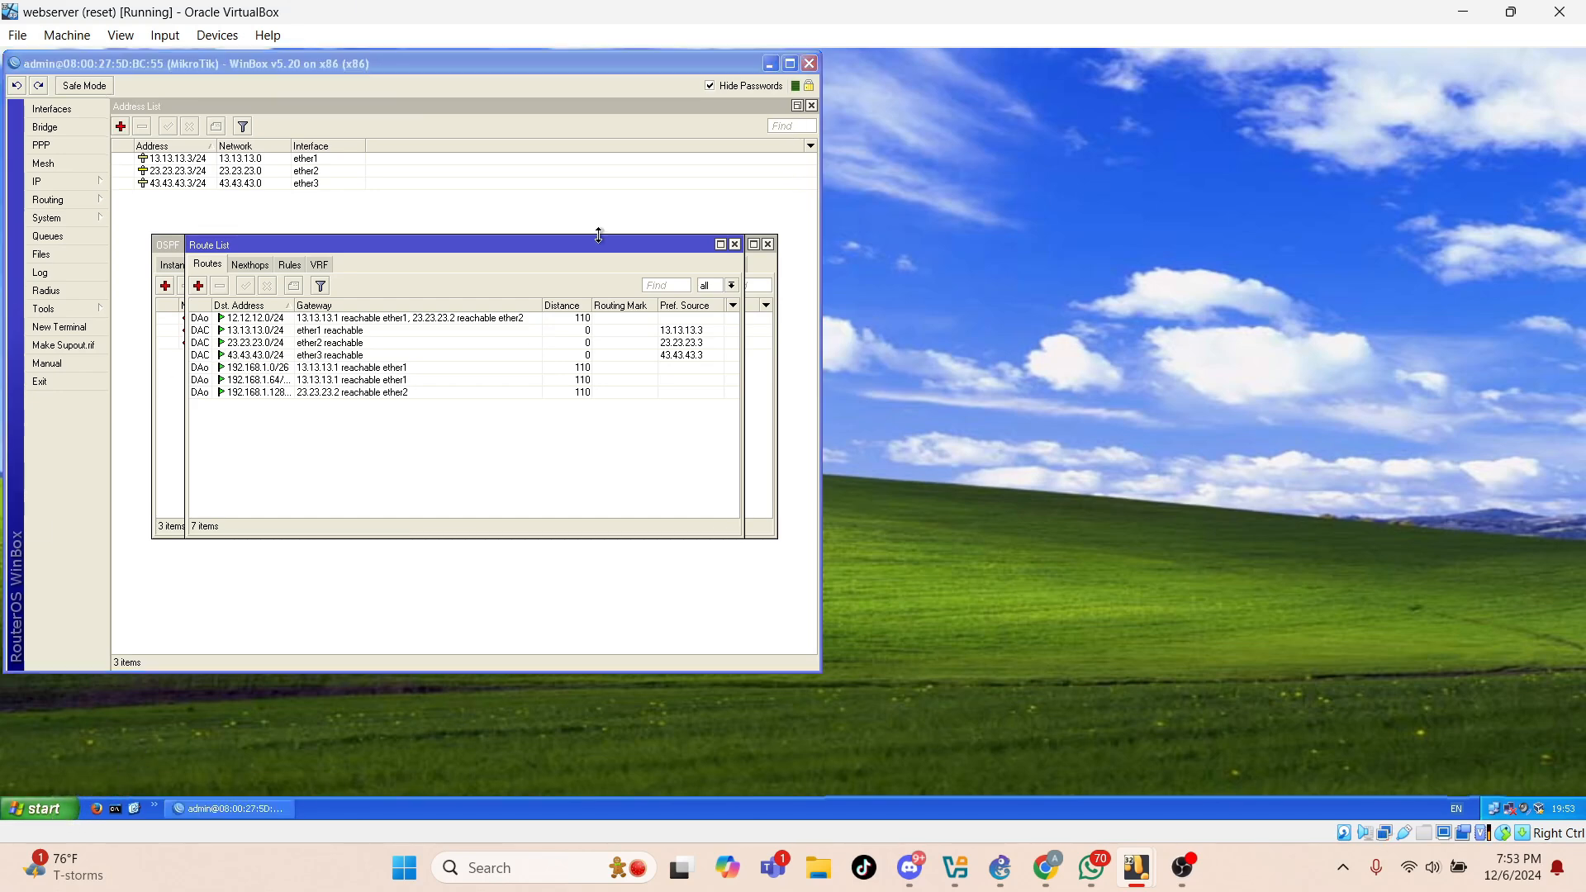
left_click_drag(624, 62, 1014, 91)
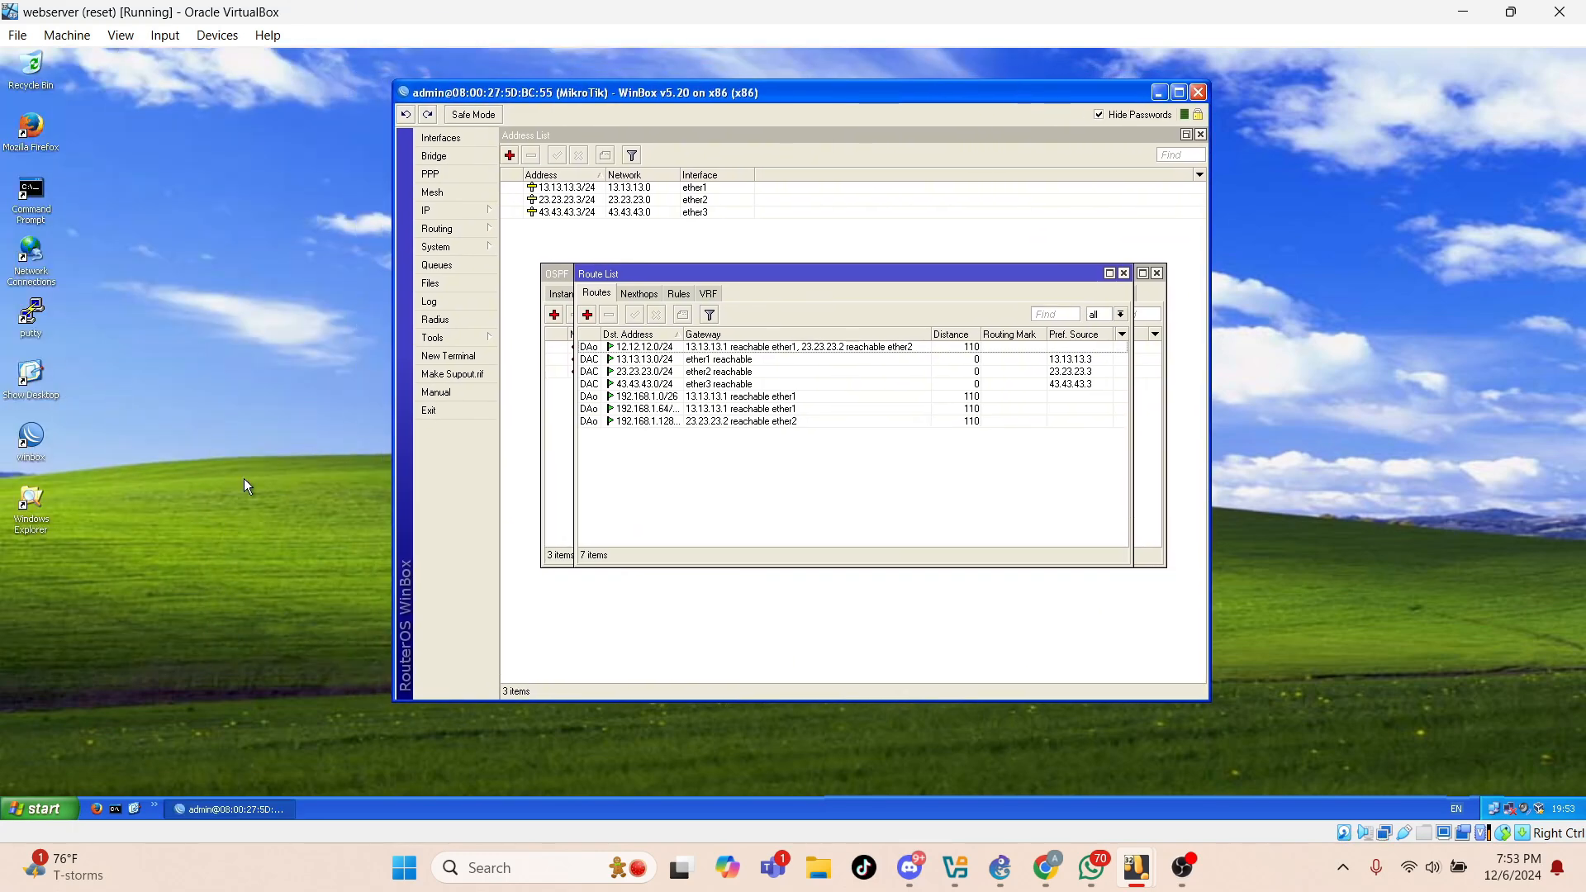
left_click(38, 808)
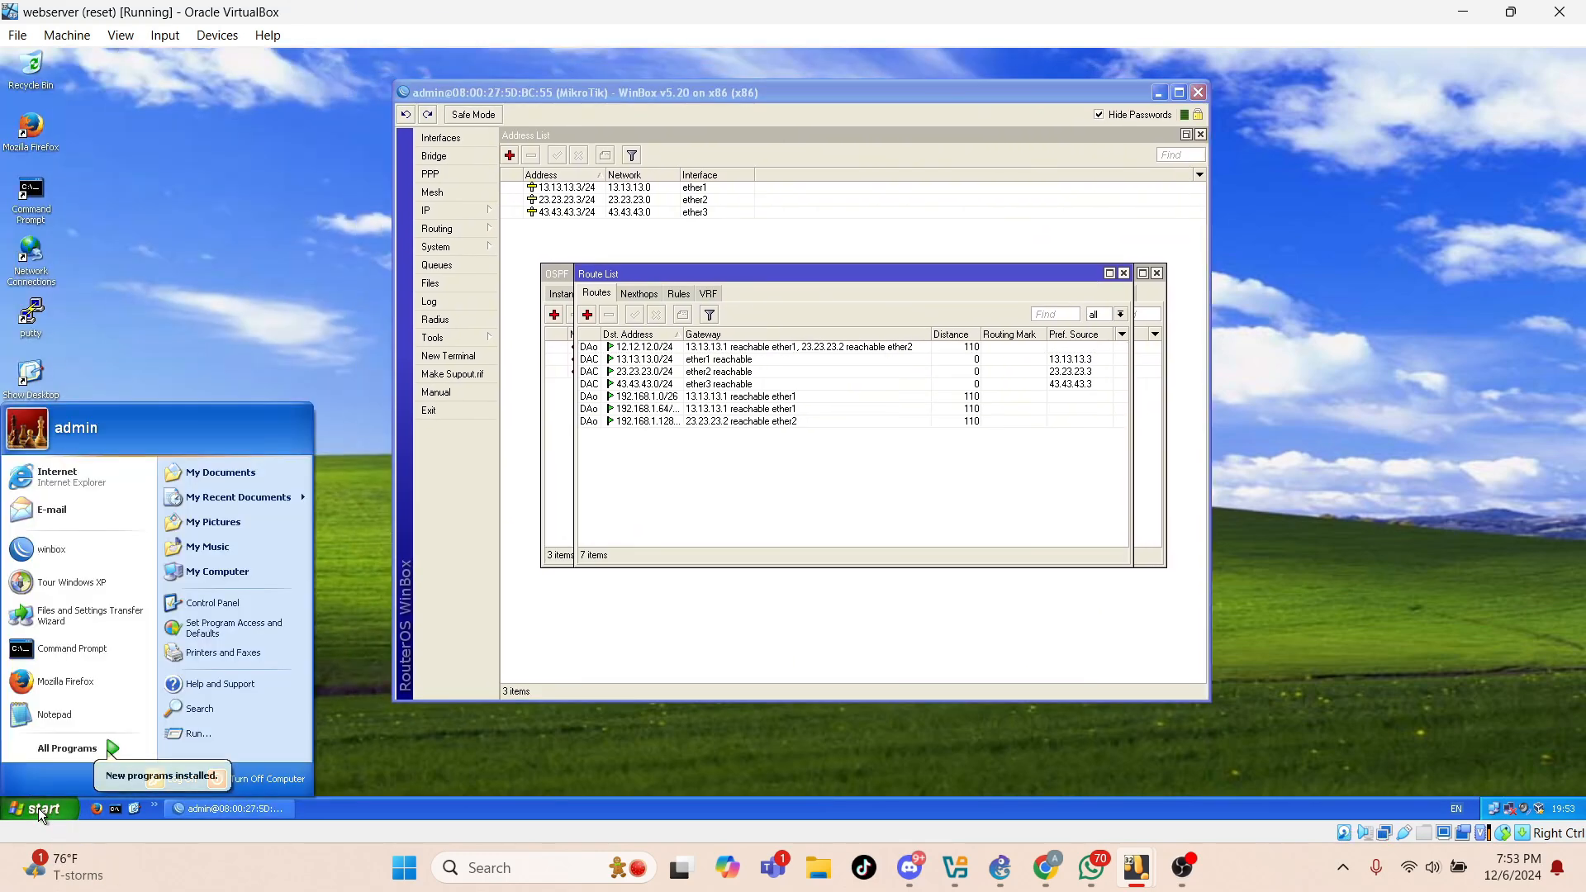
left_click(207, 709)
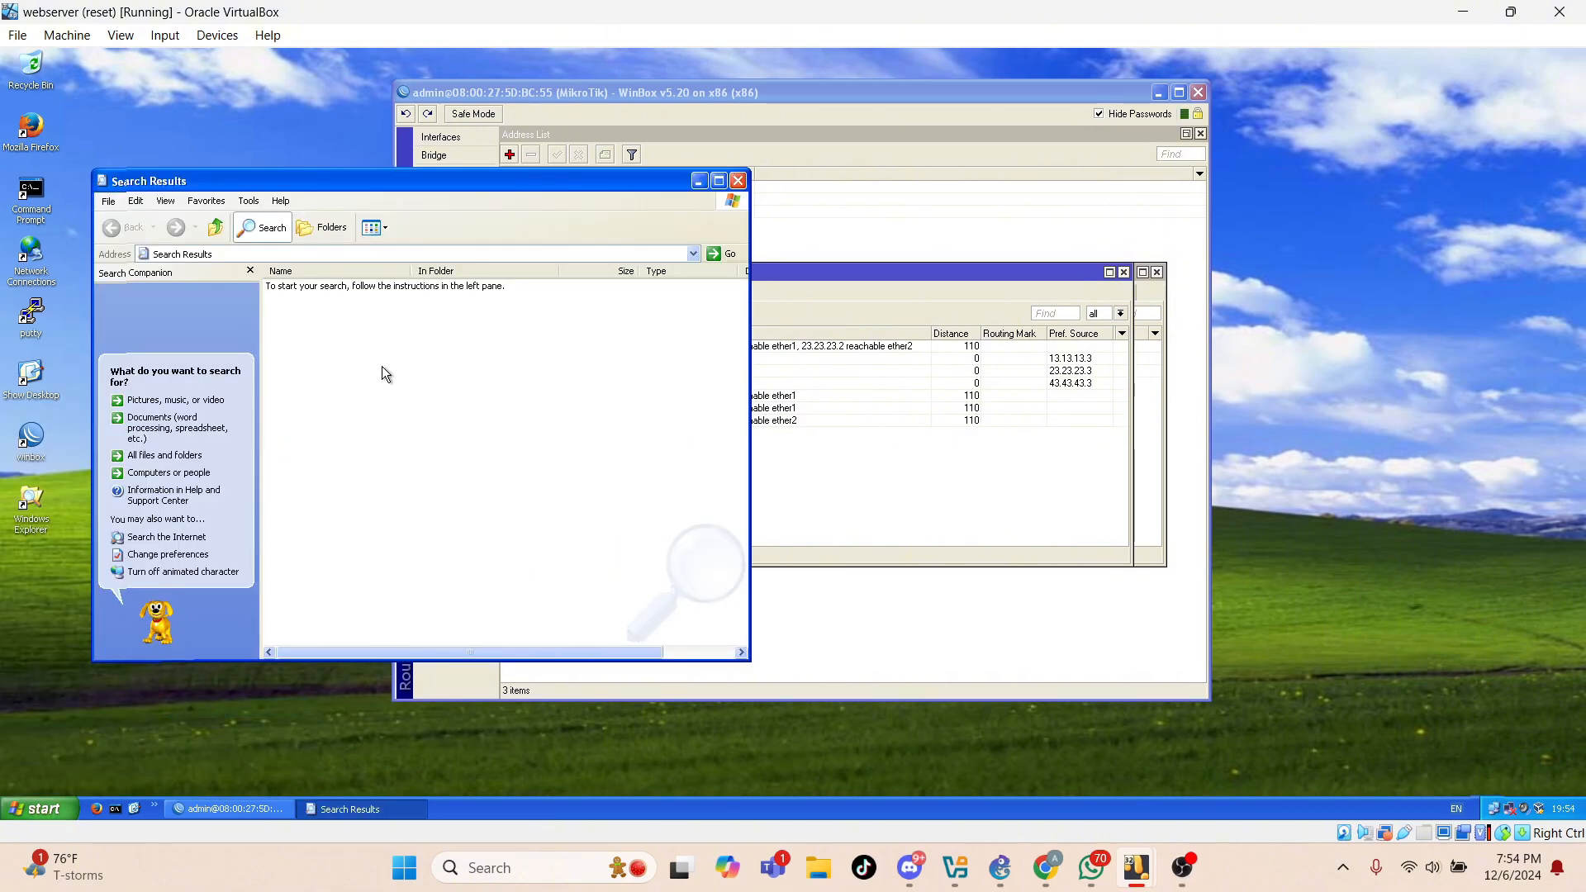
left_click(347, 253)
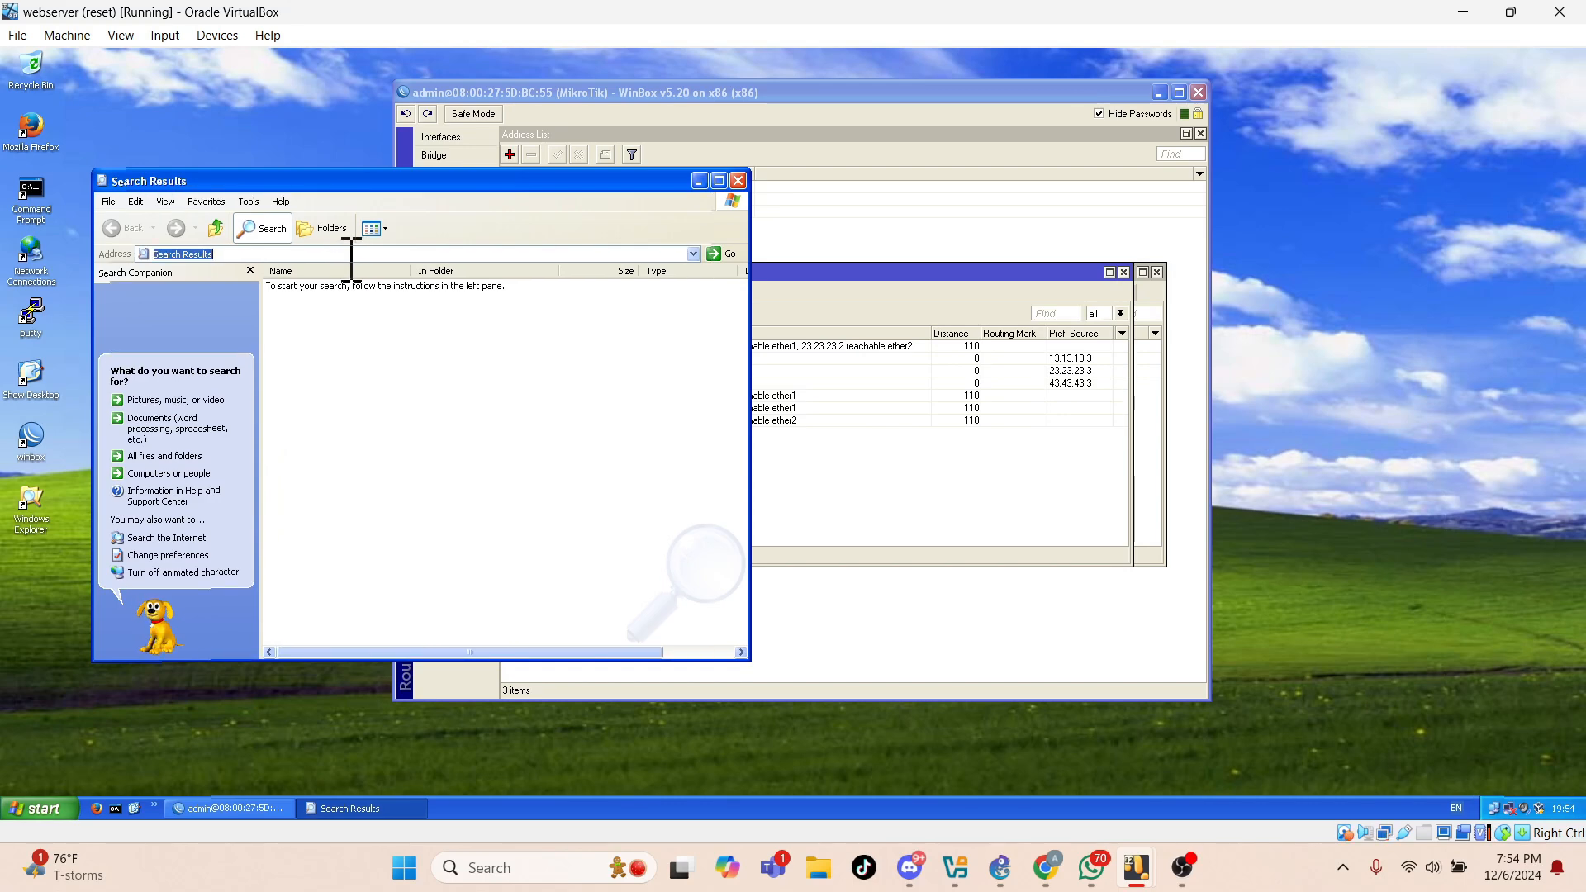
type("xam")
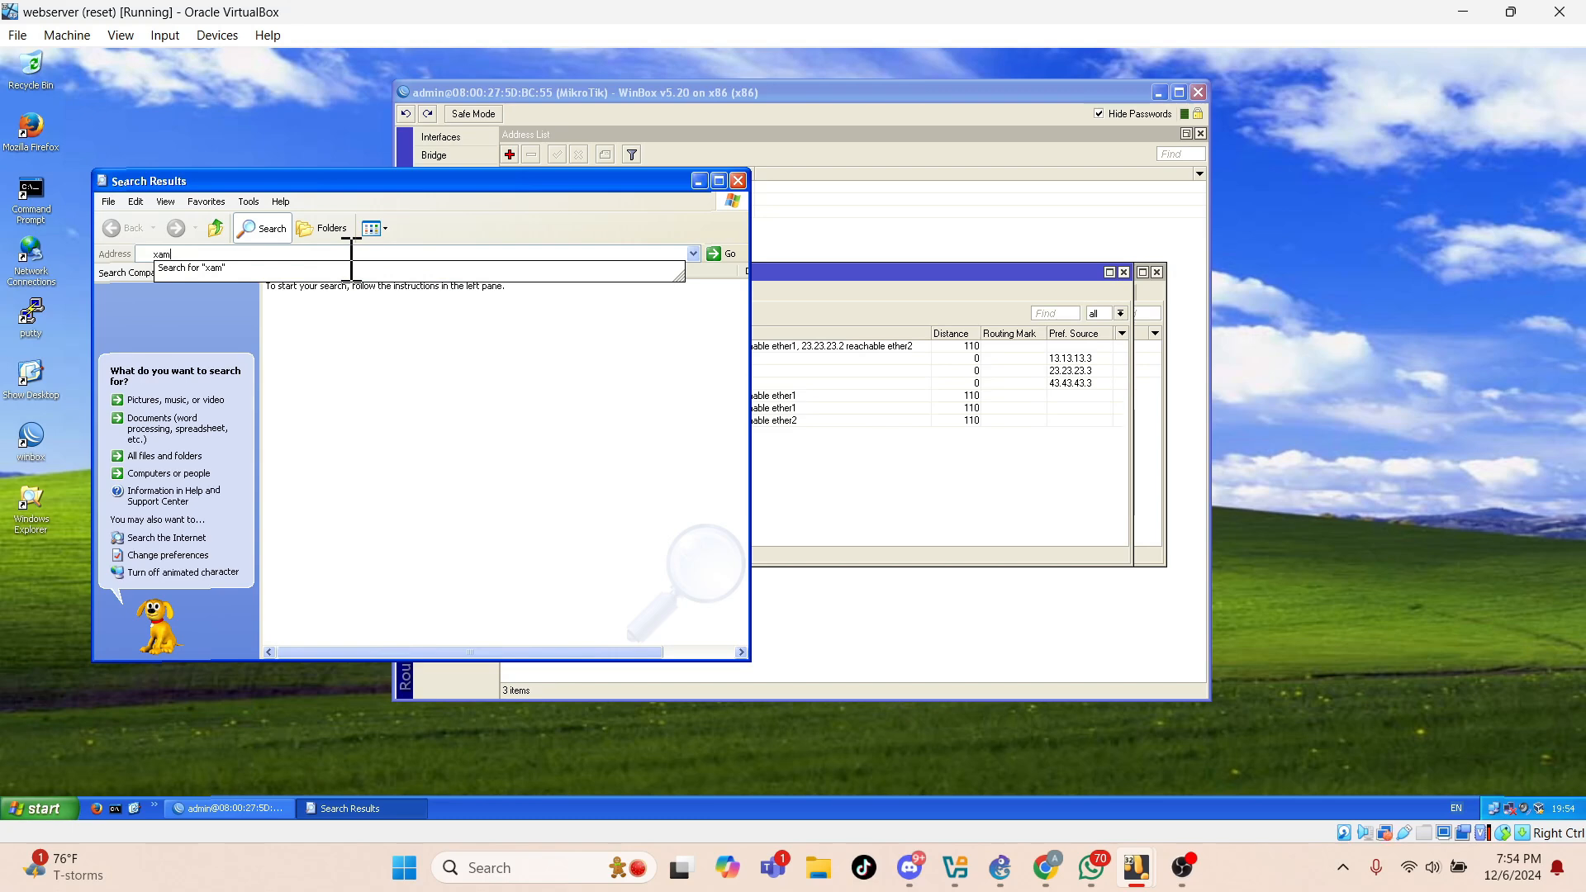
type("pp")
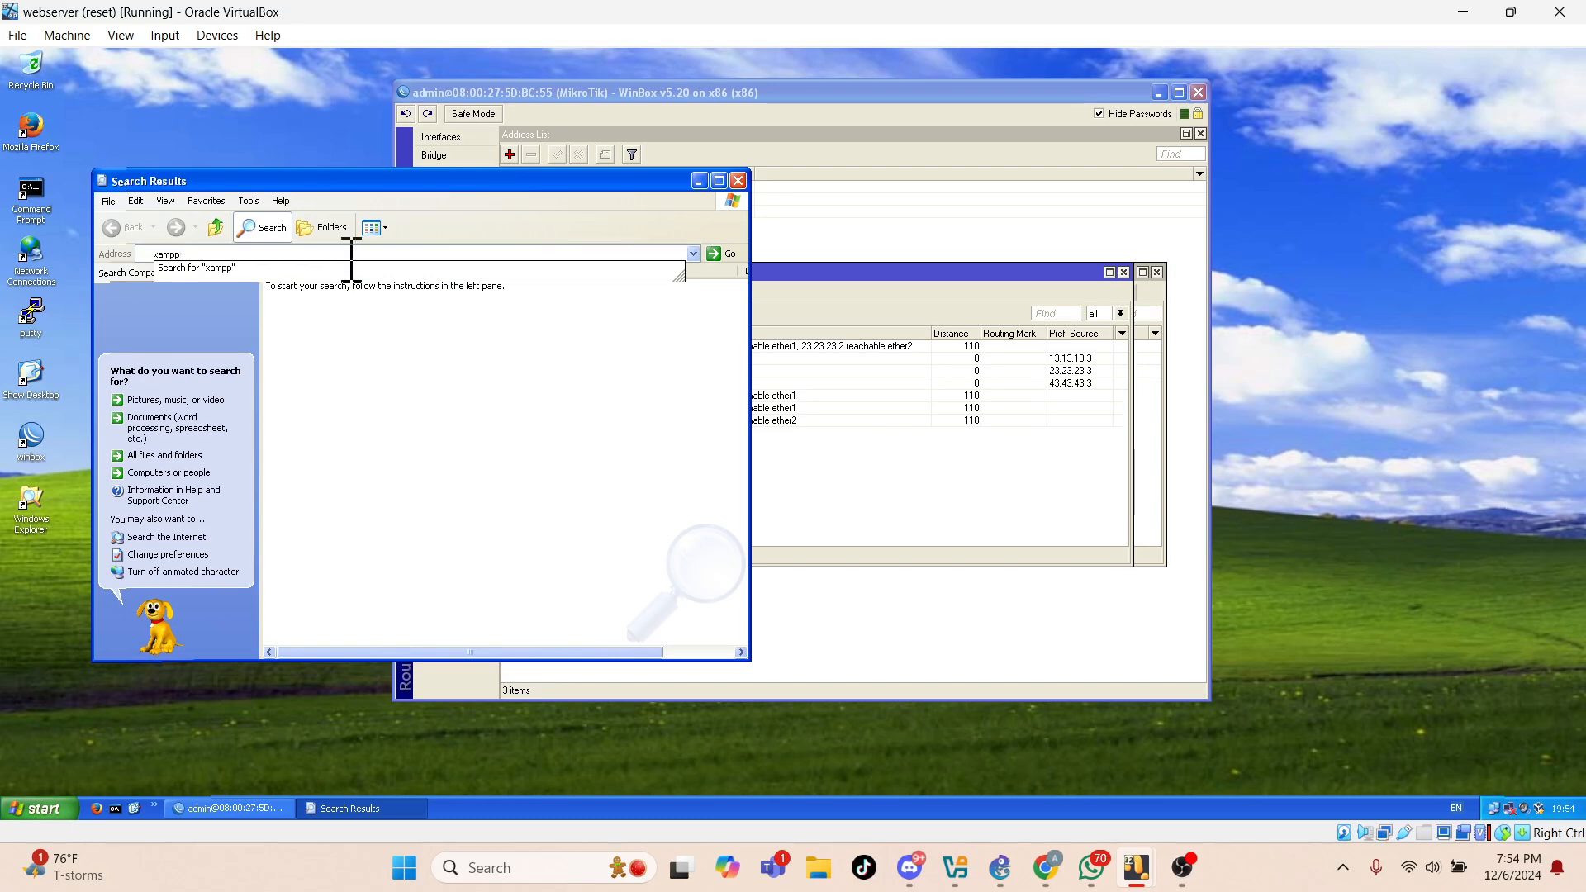
key("Return")
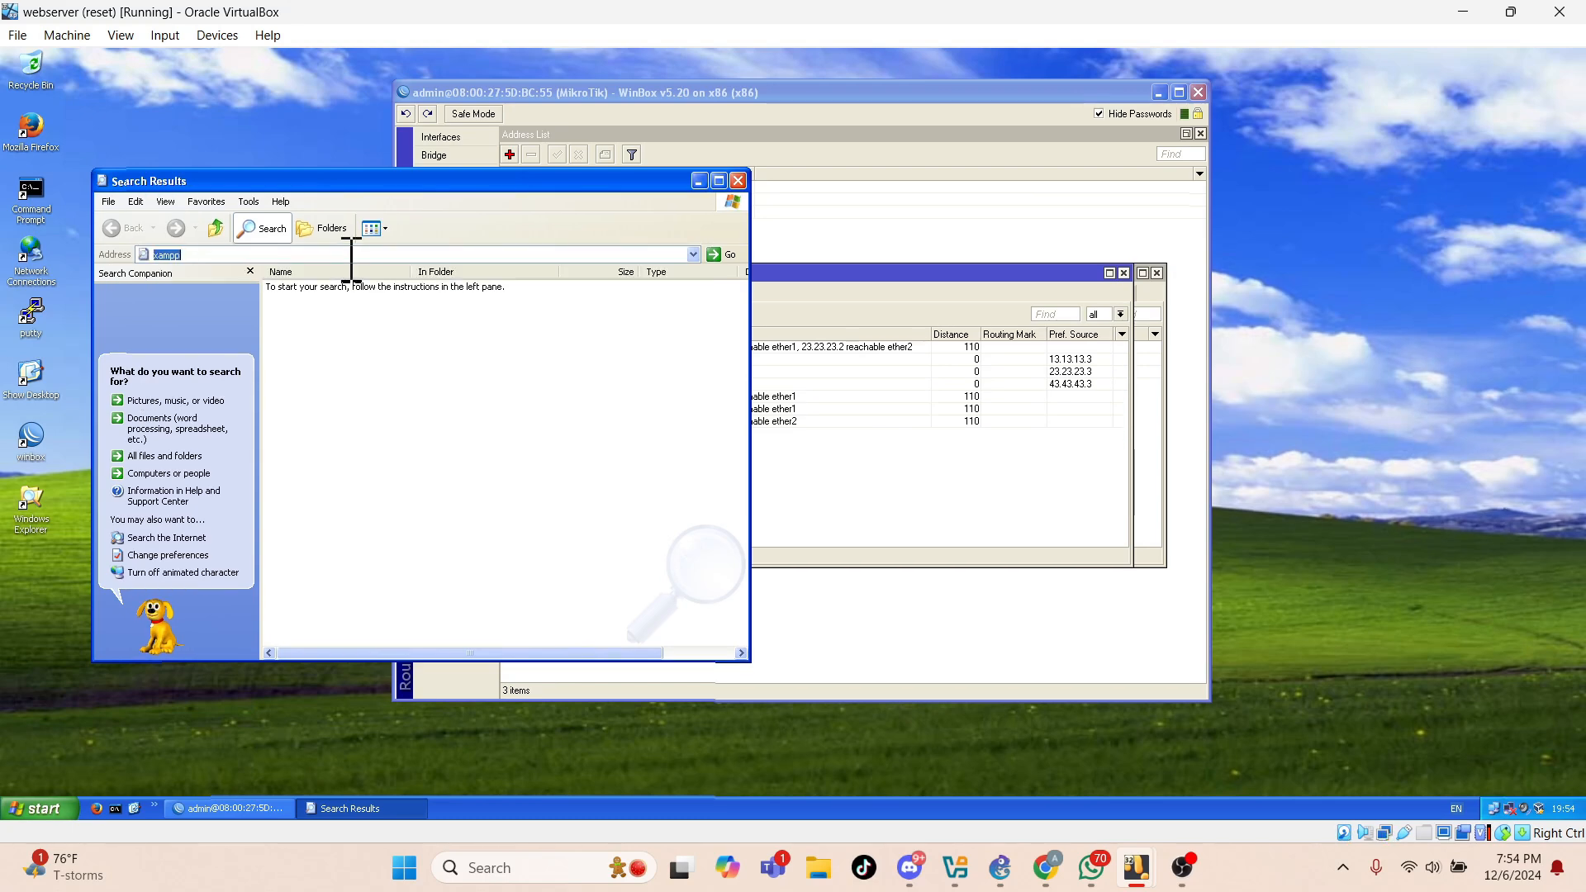
left_click(340, 420)
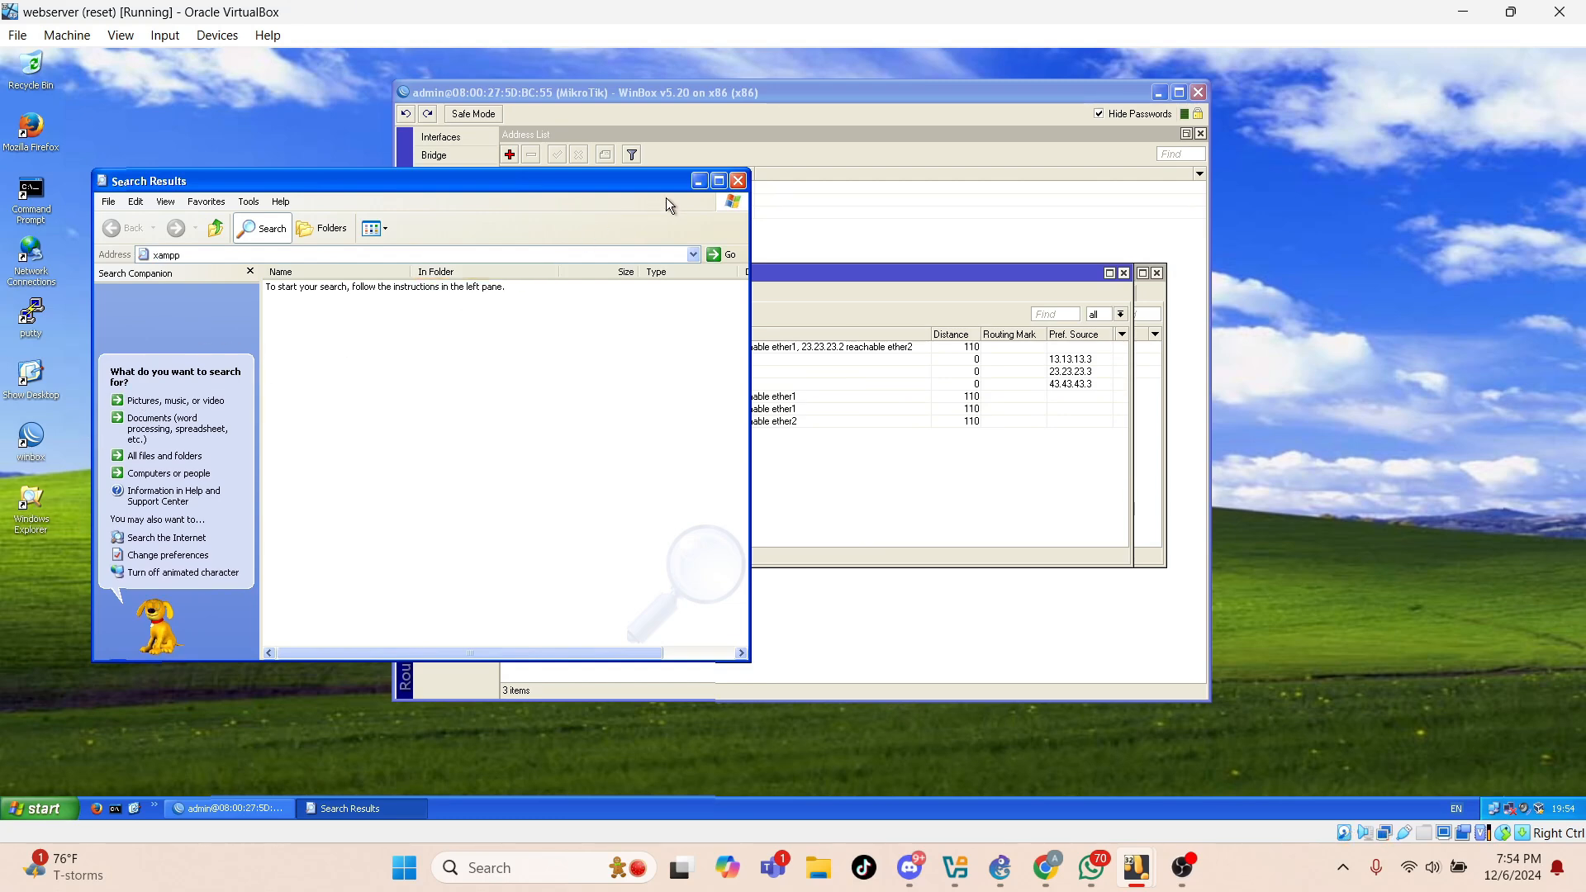
left_click(738, 179)
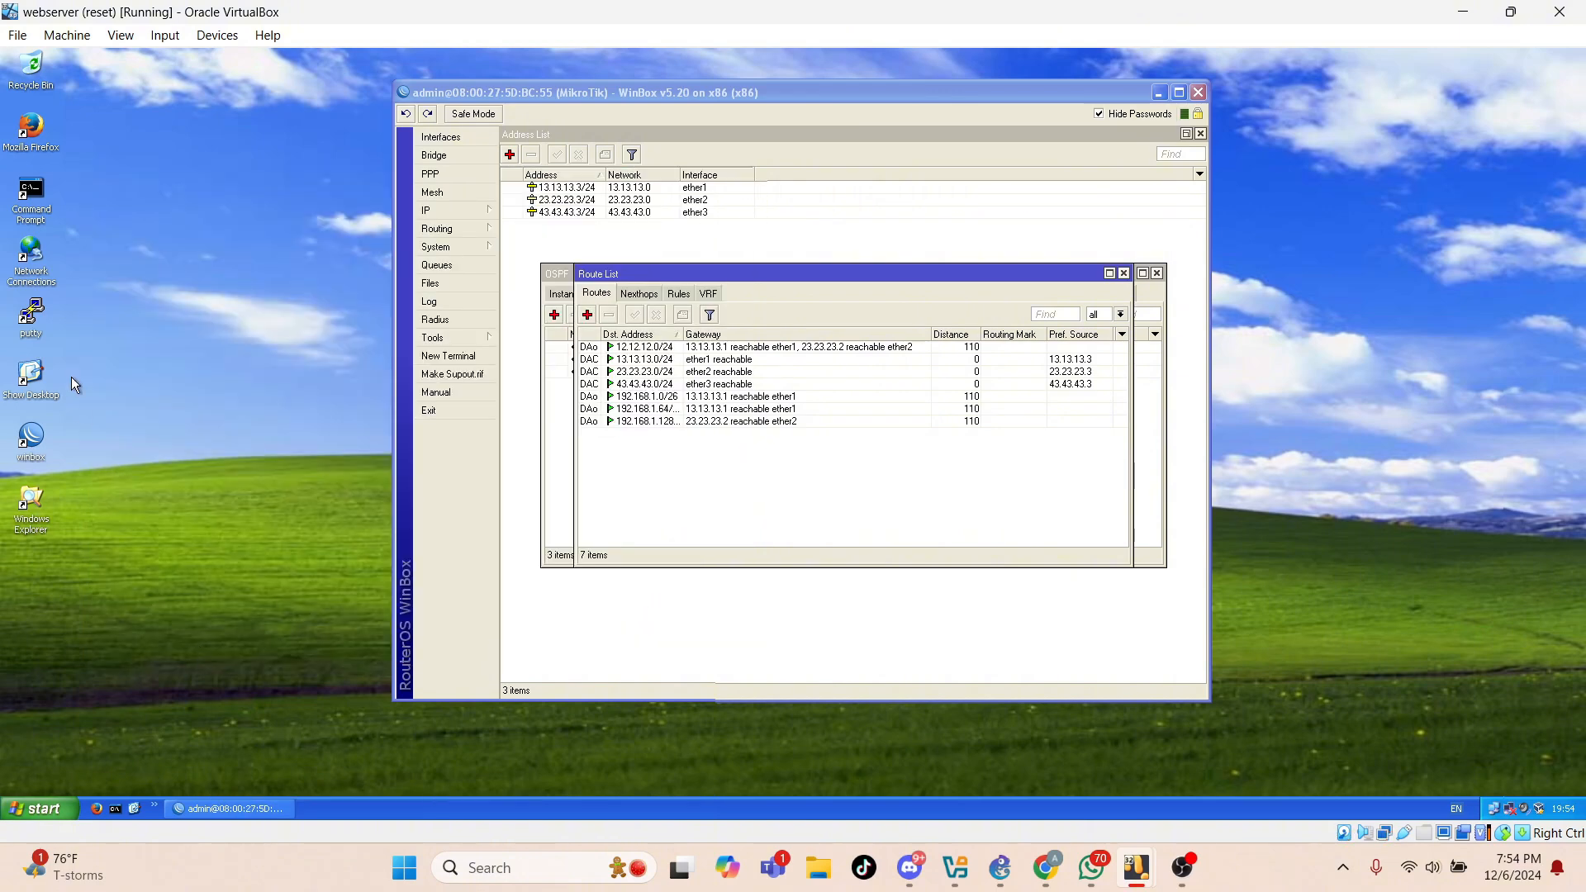
Browse to the xampp folder on the C: drive, run xampp_start and minimize its console window.
double_click(39, 505)
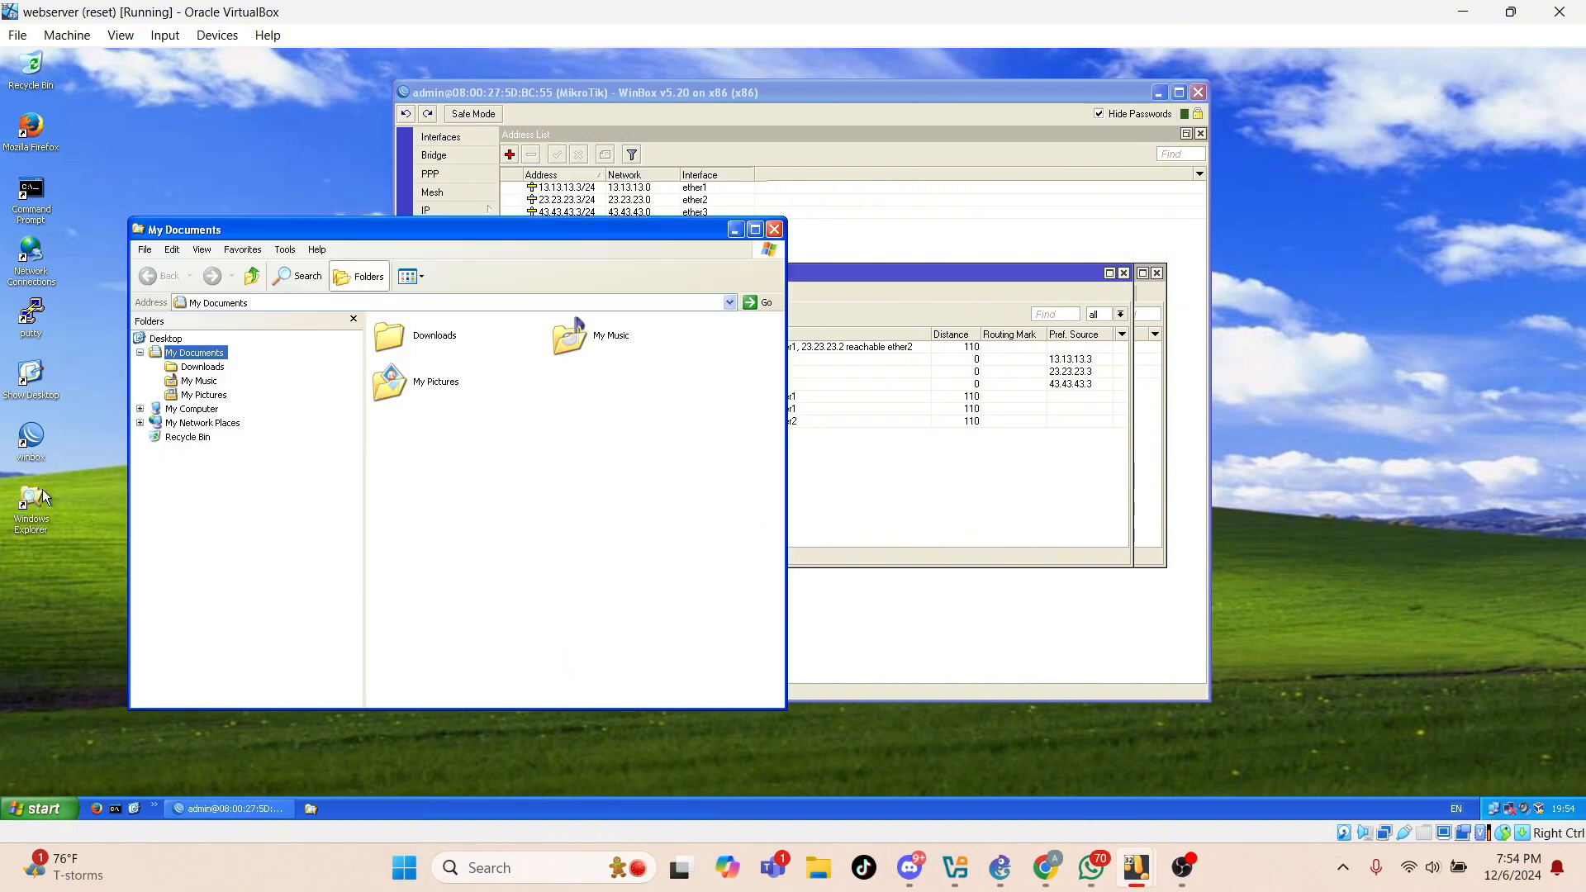
left_click(211, 411)
double_click(446, 442)
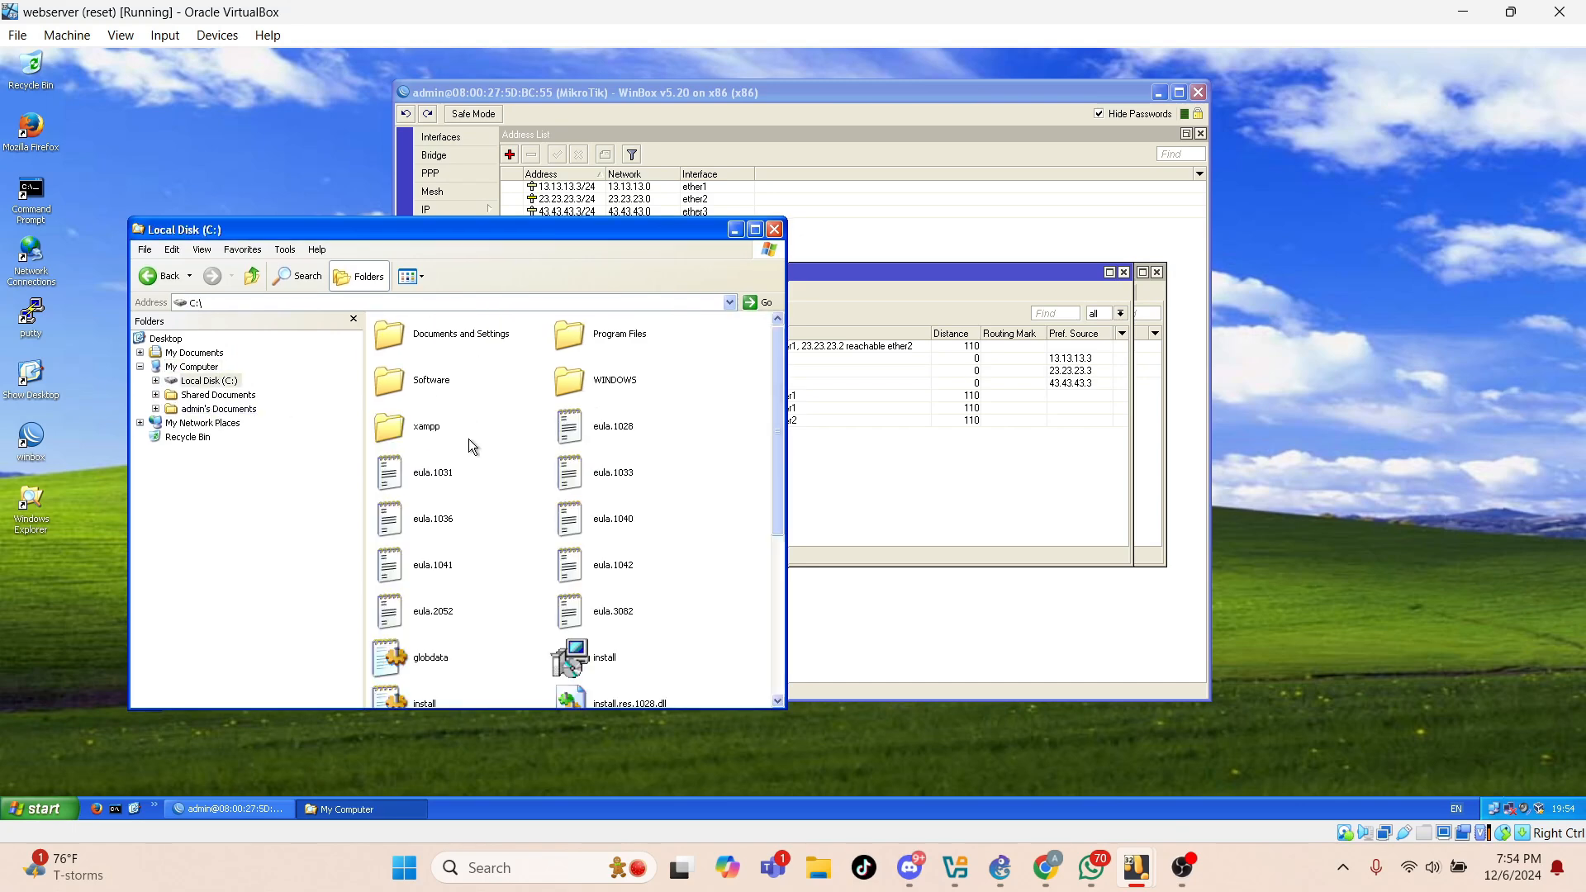
double_click(440, 436)
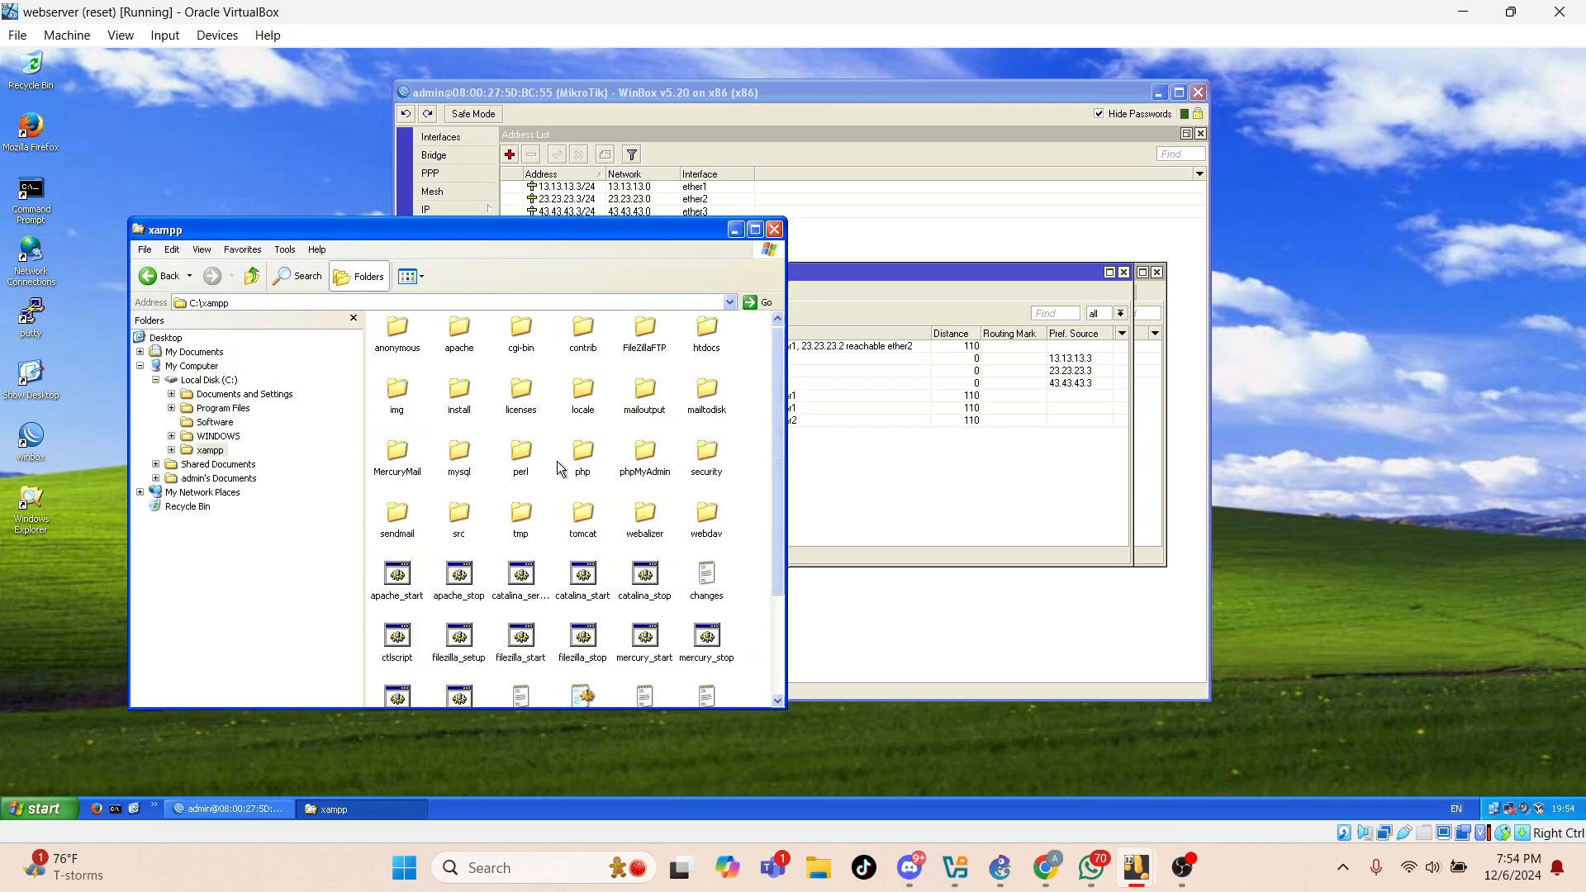
scroll(558, 467, "down", 3)
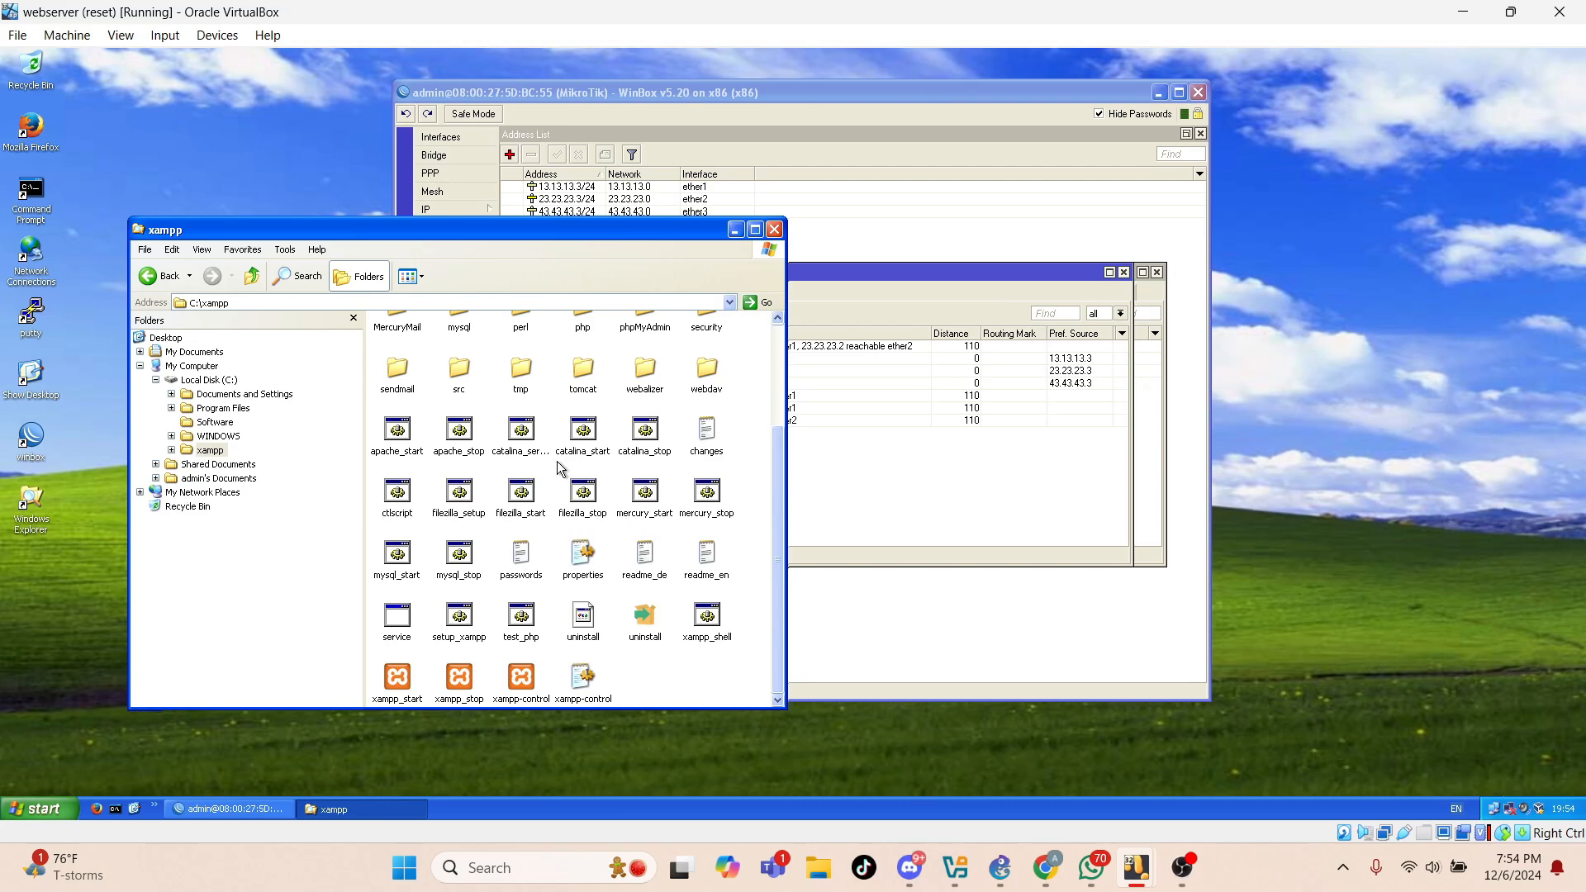
double_click(400, 681)
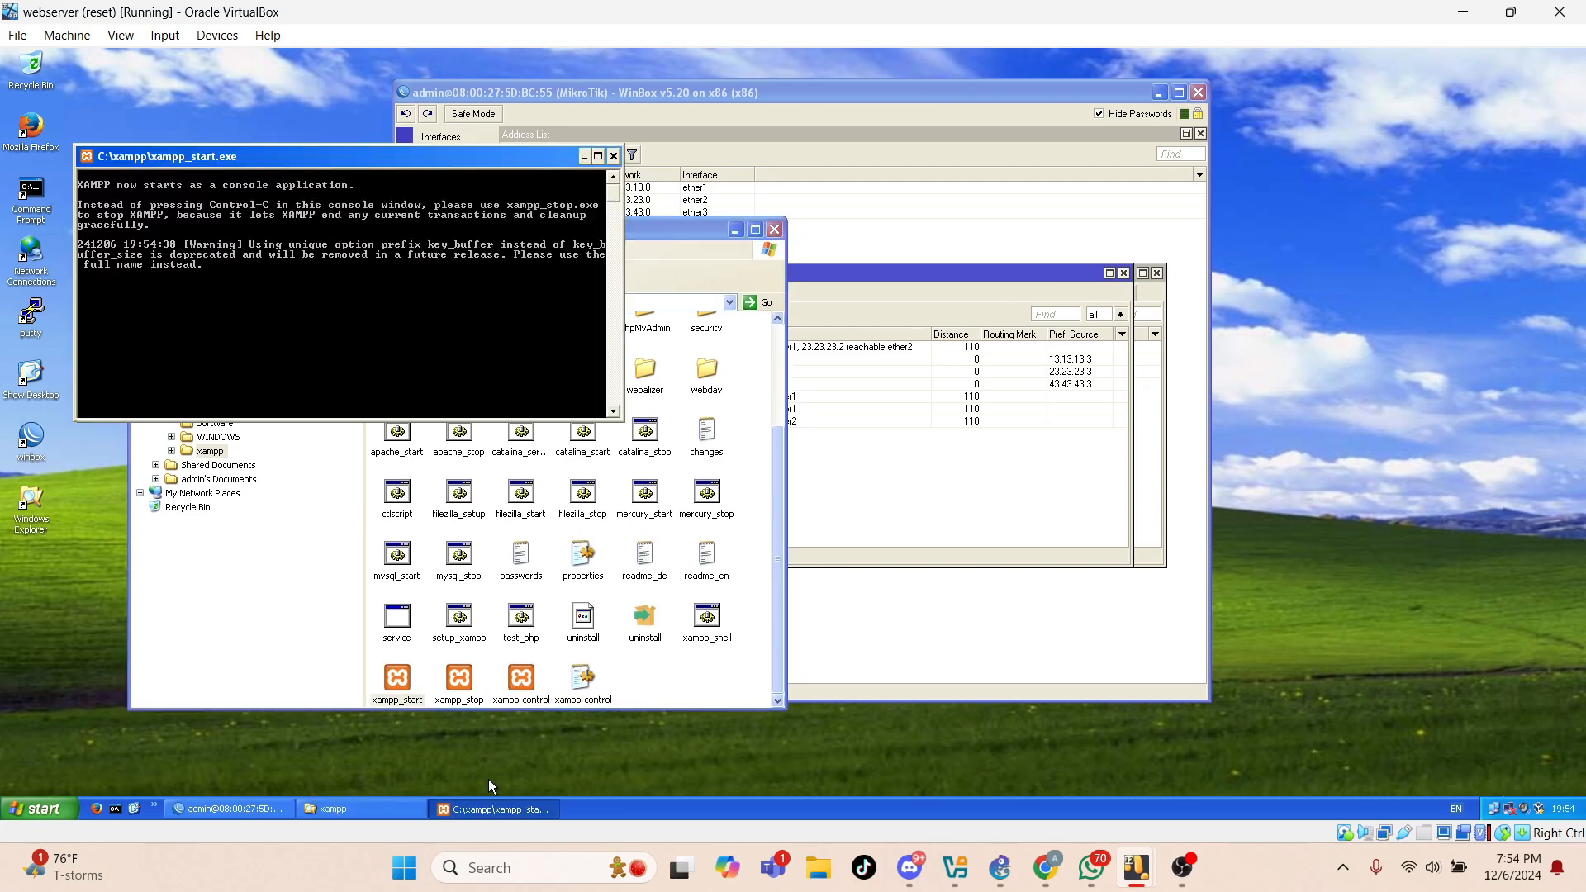
left_click(483, 809)
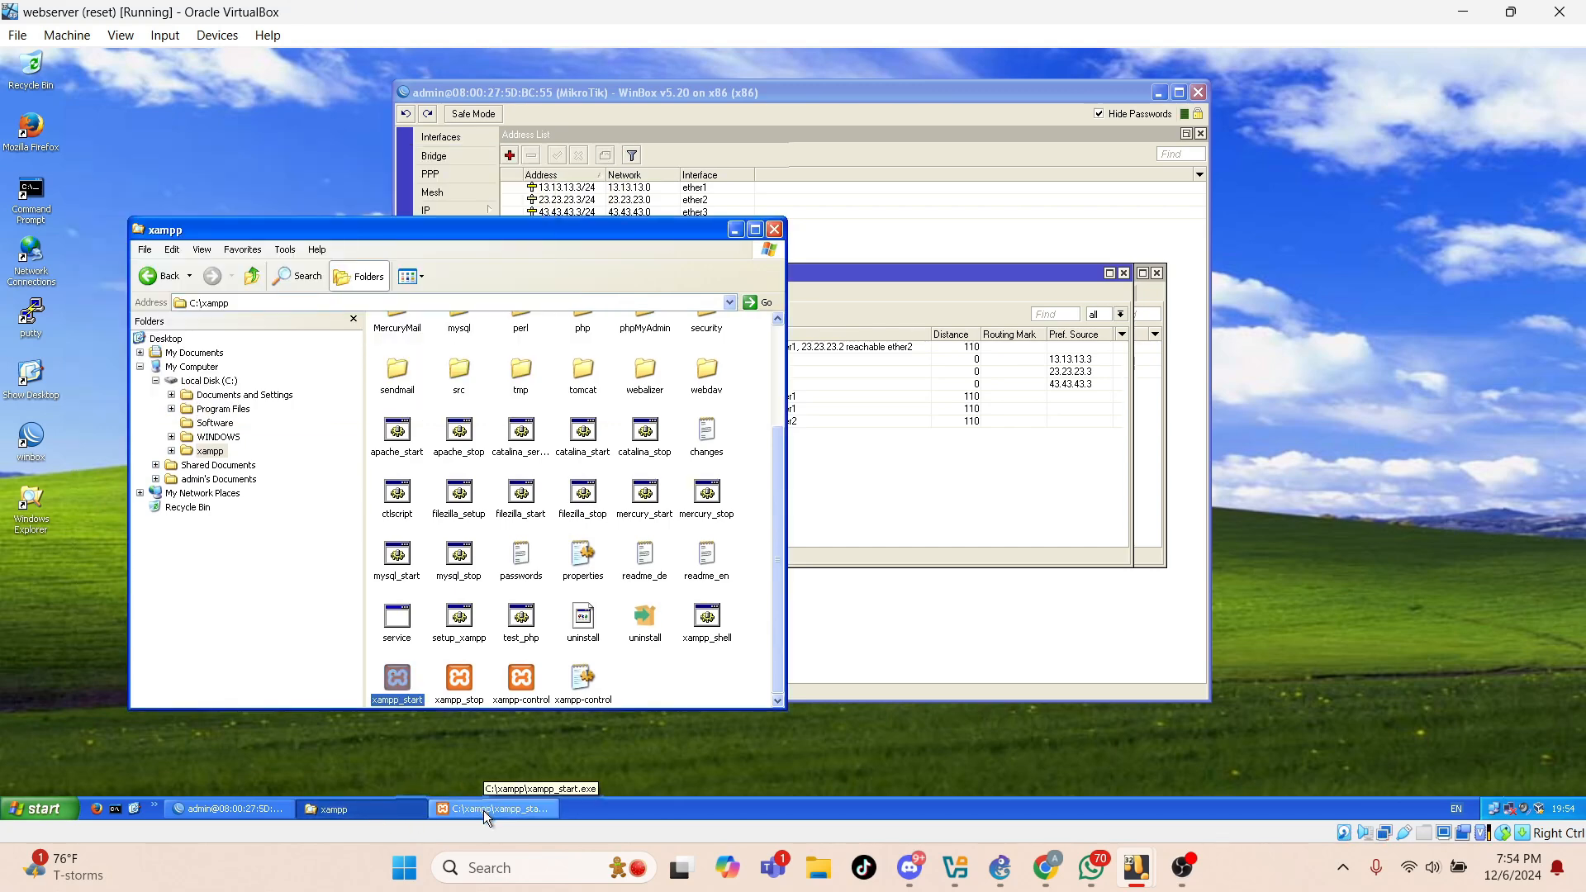
Open the XAMPP Control Panel, stop the MySQL module and restart the Apache module.
double_click(522, 678)
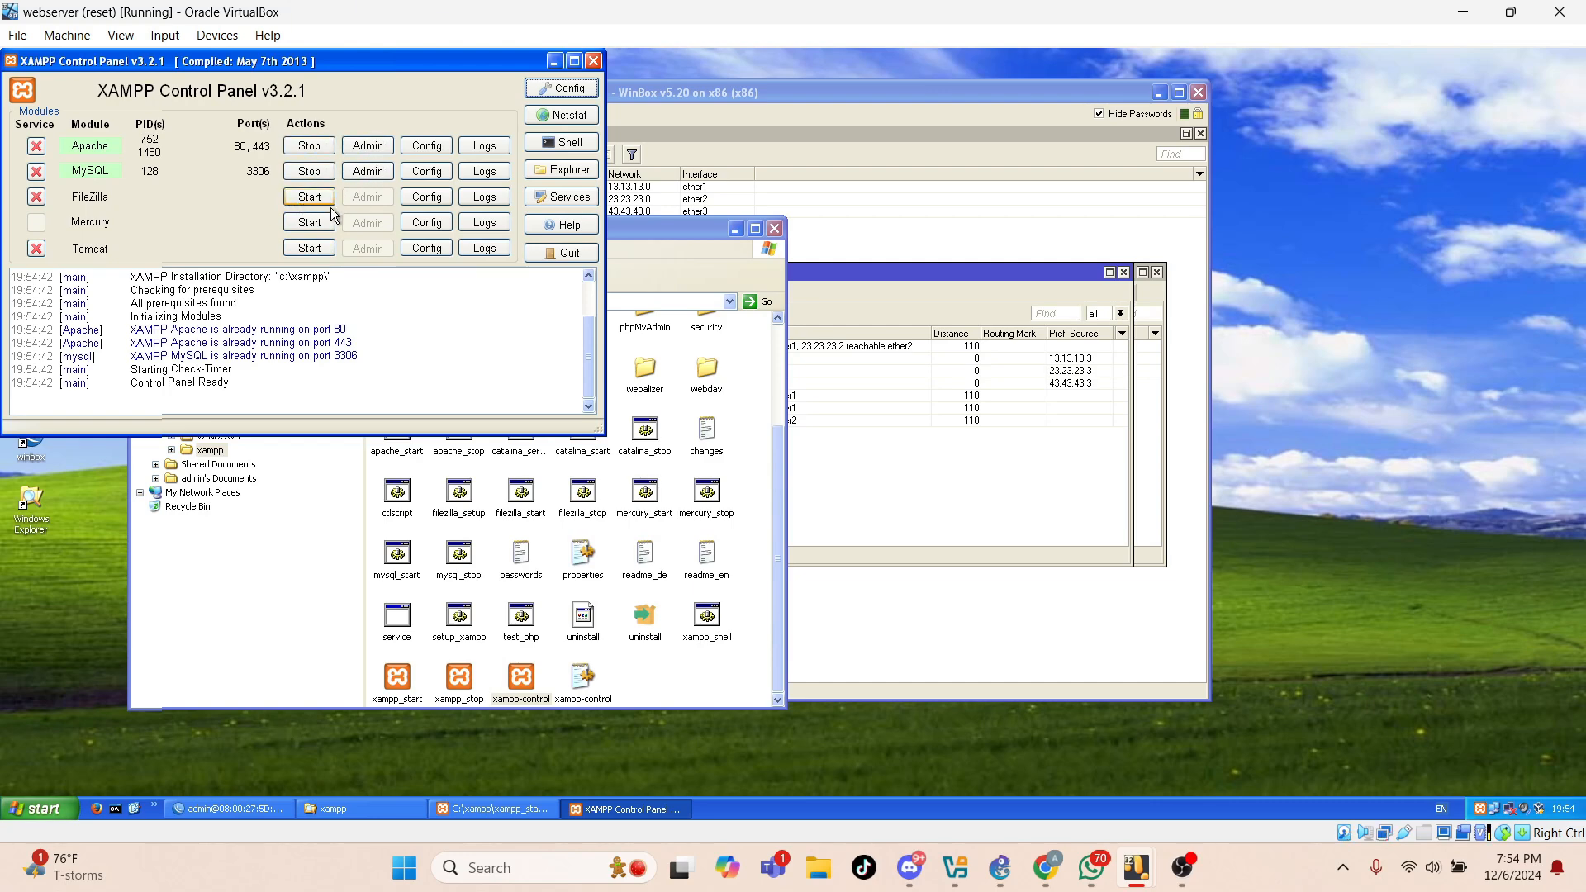
left_click(318, 171)
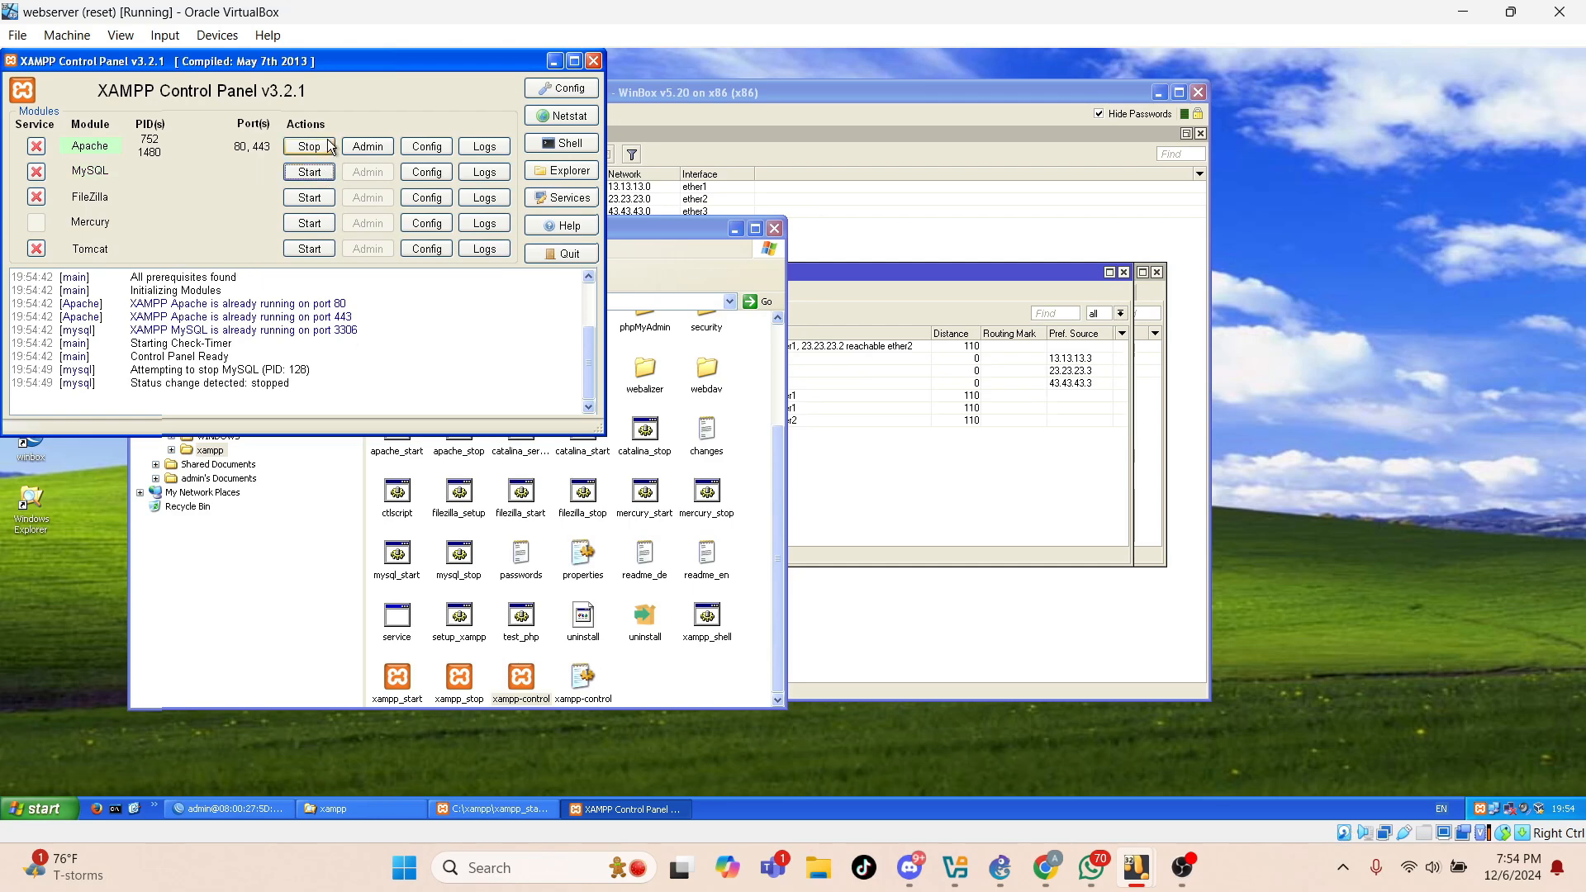
left_click(322, 153)
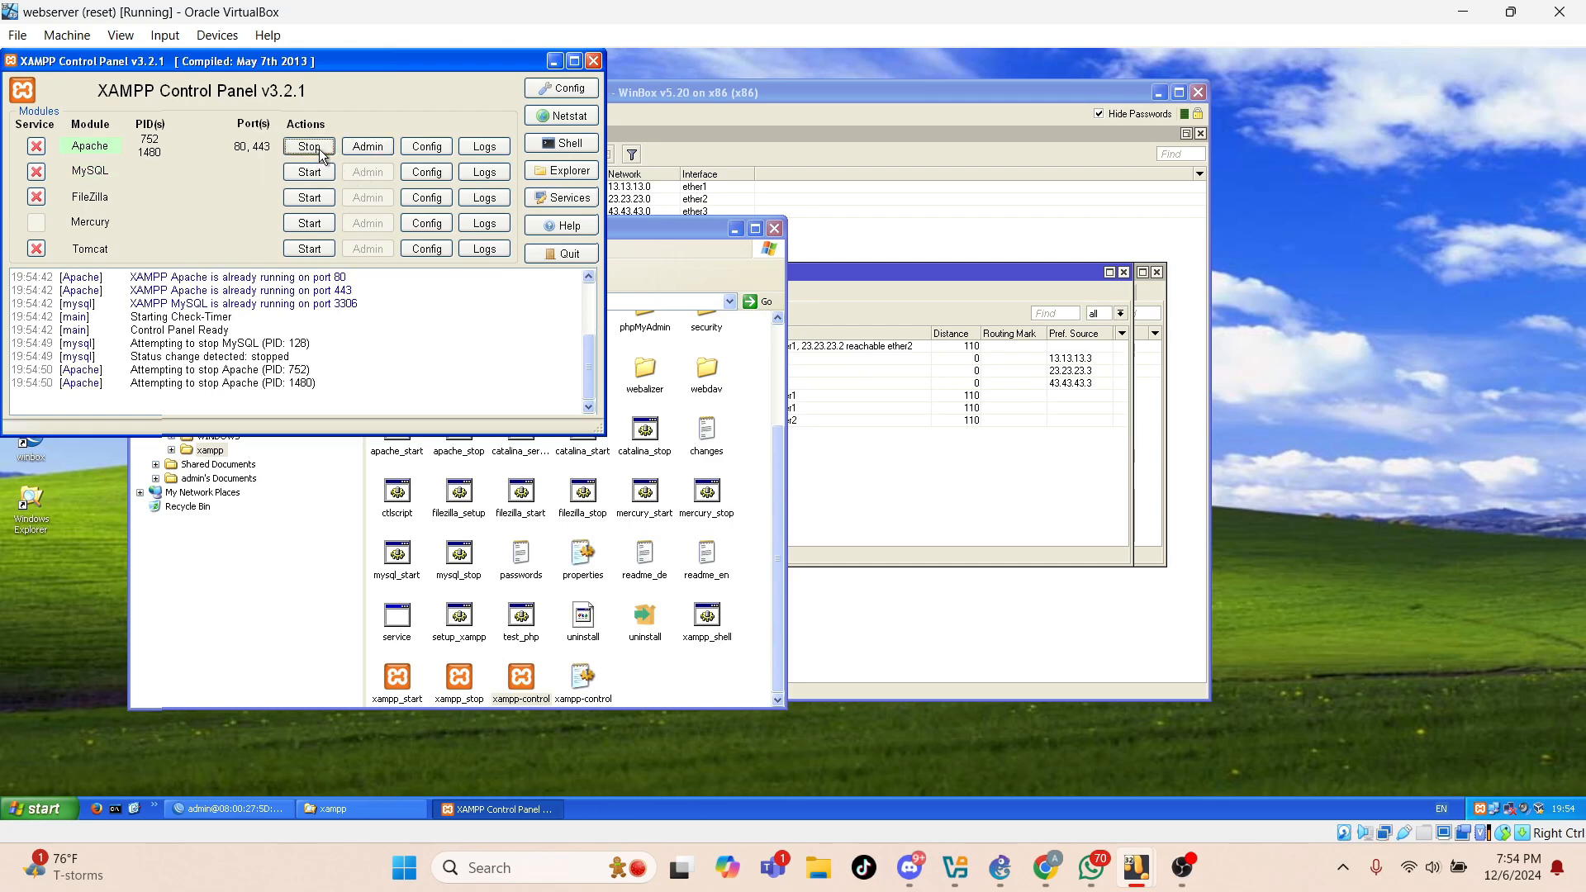
left_click(319, 156)
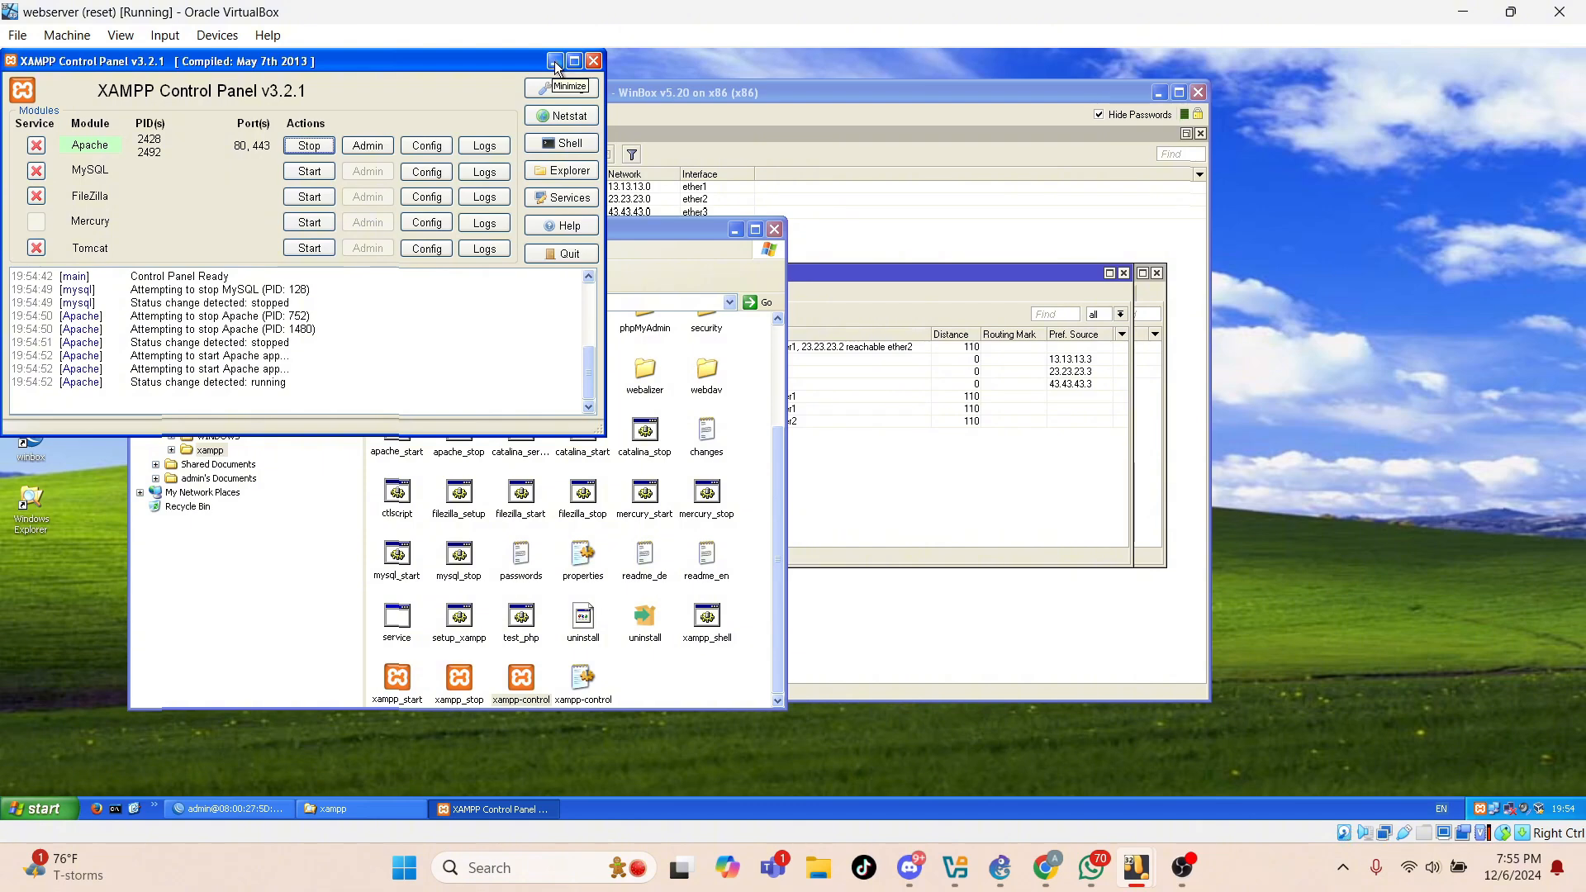
Return to WinBox and display the router's static DNS entries from its DNS settings.
left_click(760, 87)
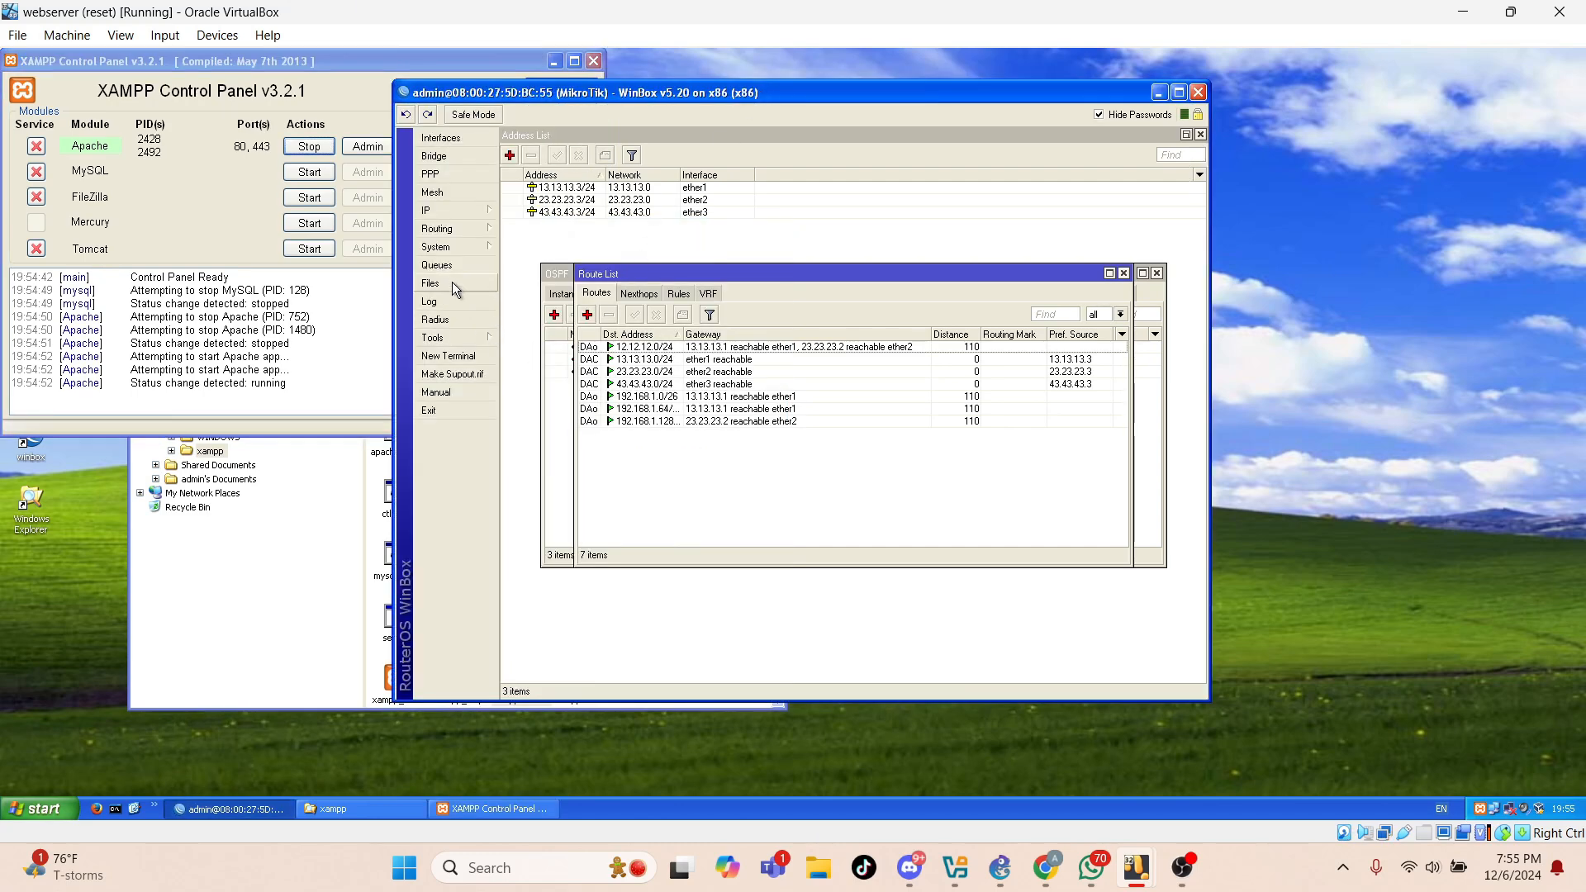
left_click(452, 213)
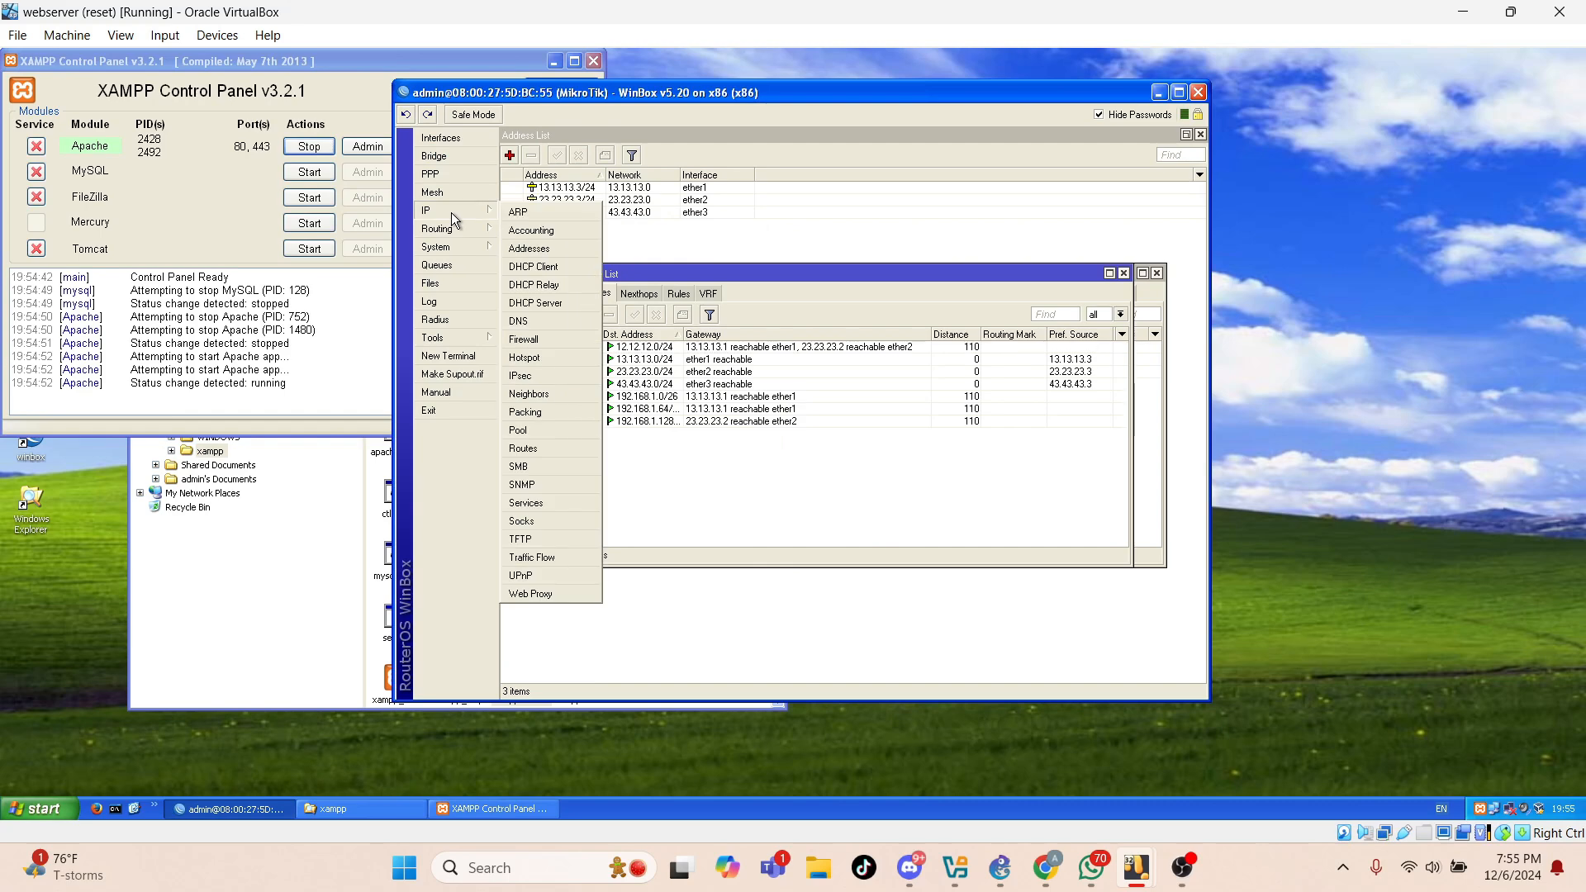
left_click(548, 332)
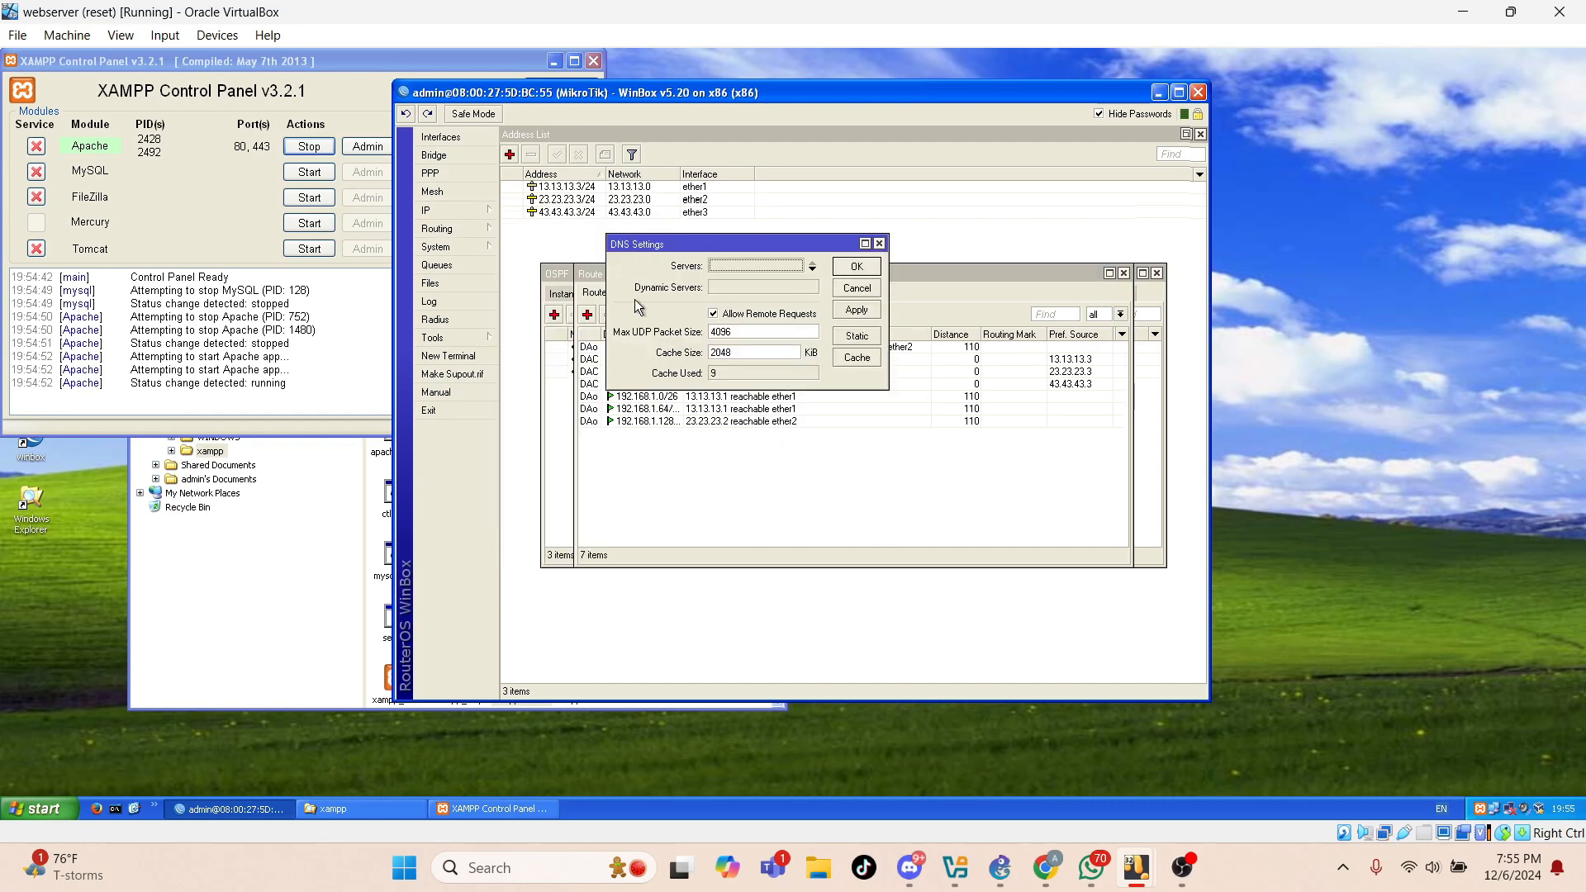
left_click(858, 337)
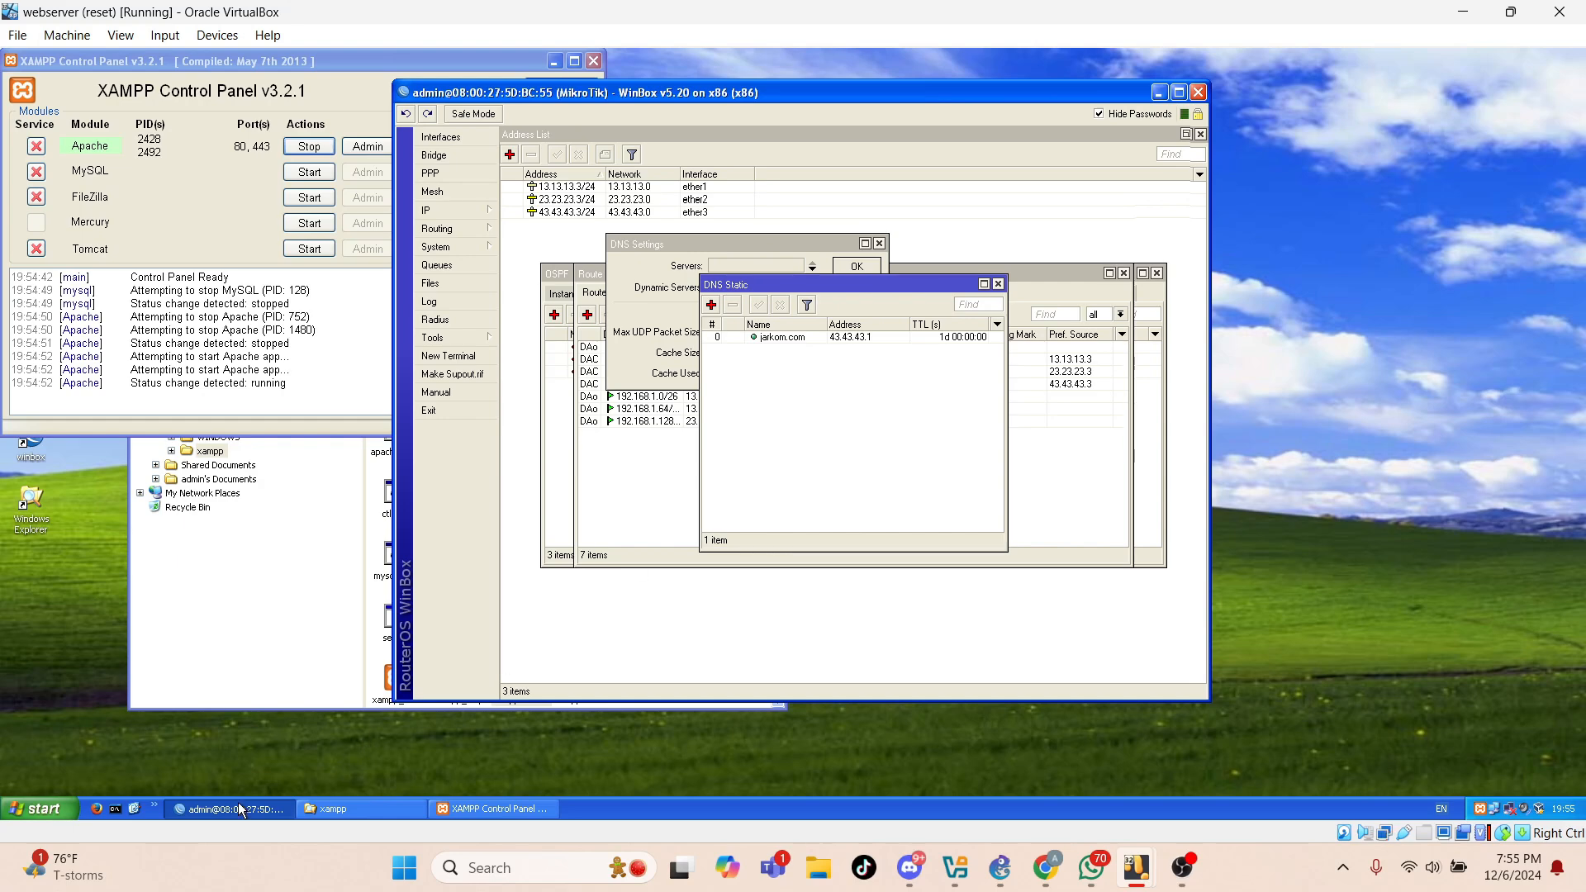
Switch to Firefox on the webserver virtual machine and load the localhost page.
left_click(98, 809)
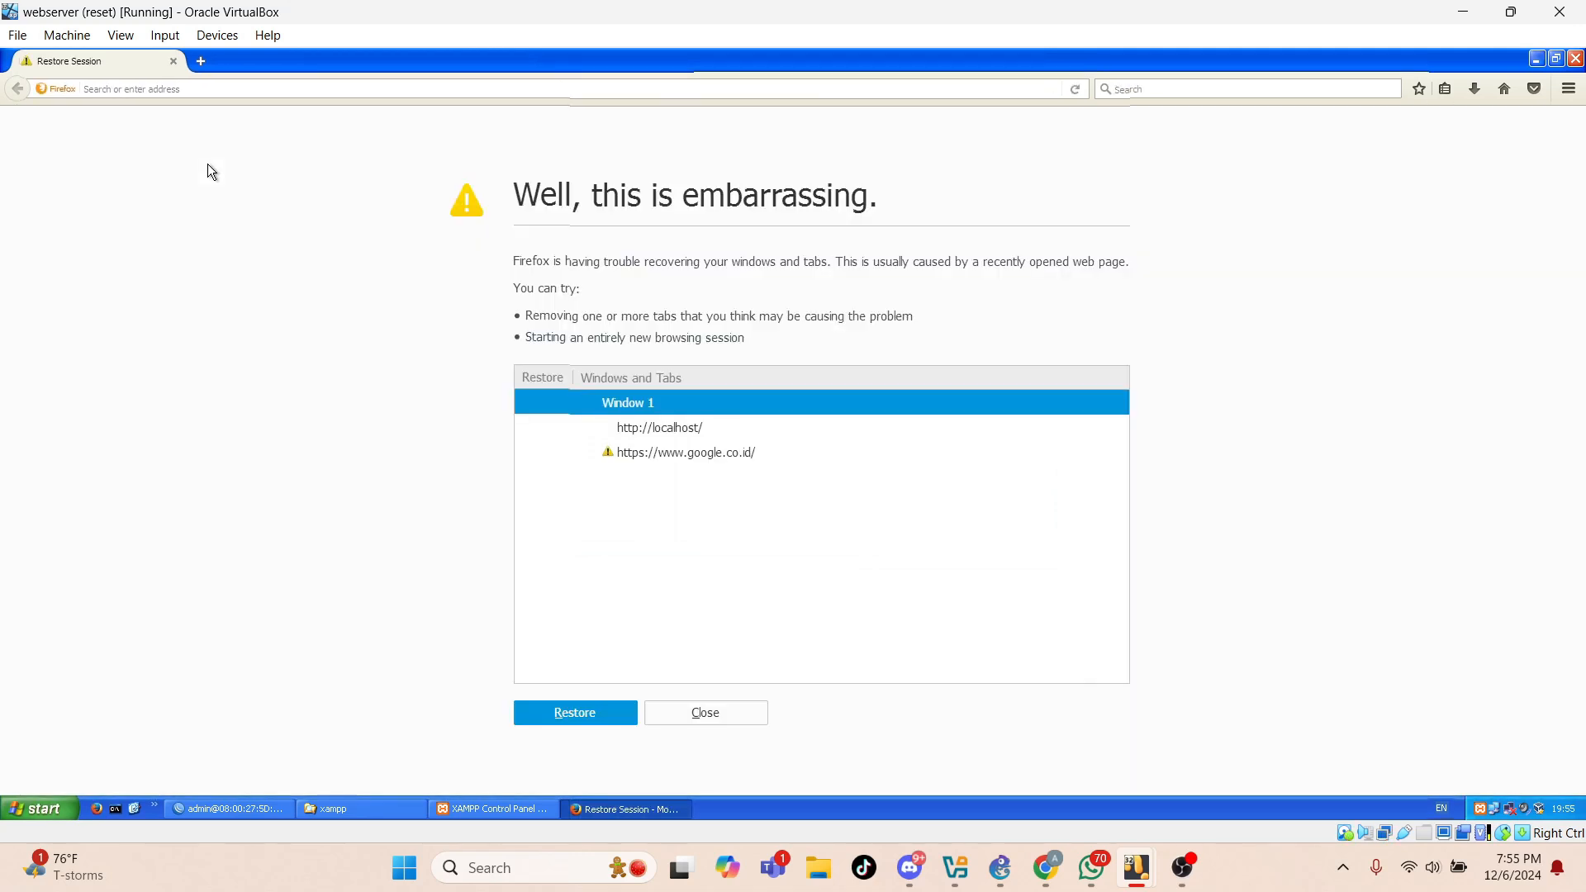
left_click(132, 98)
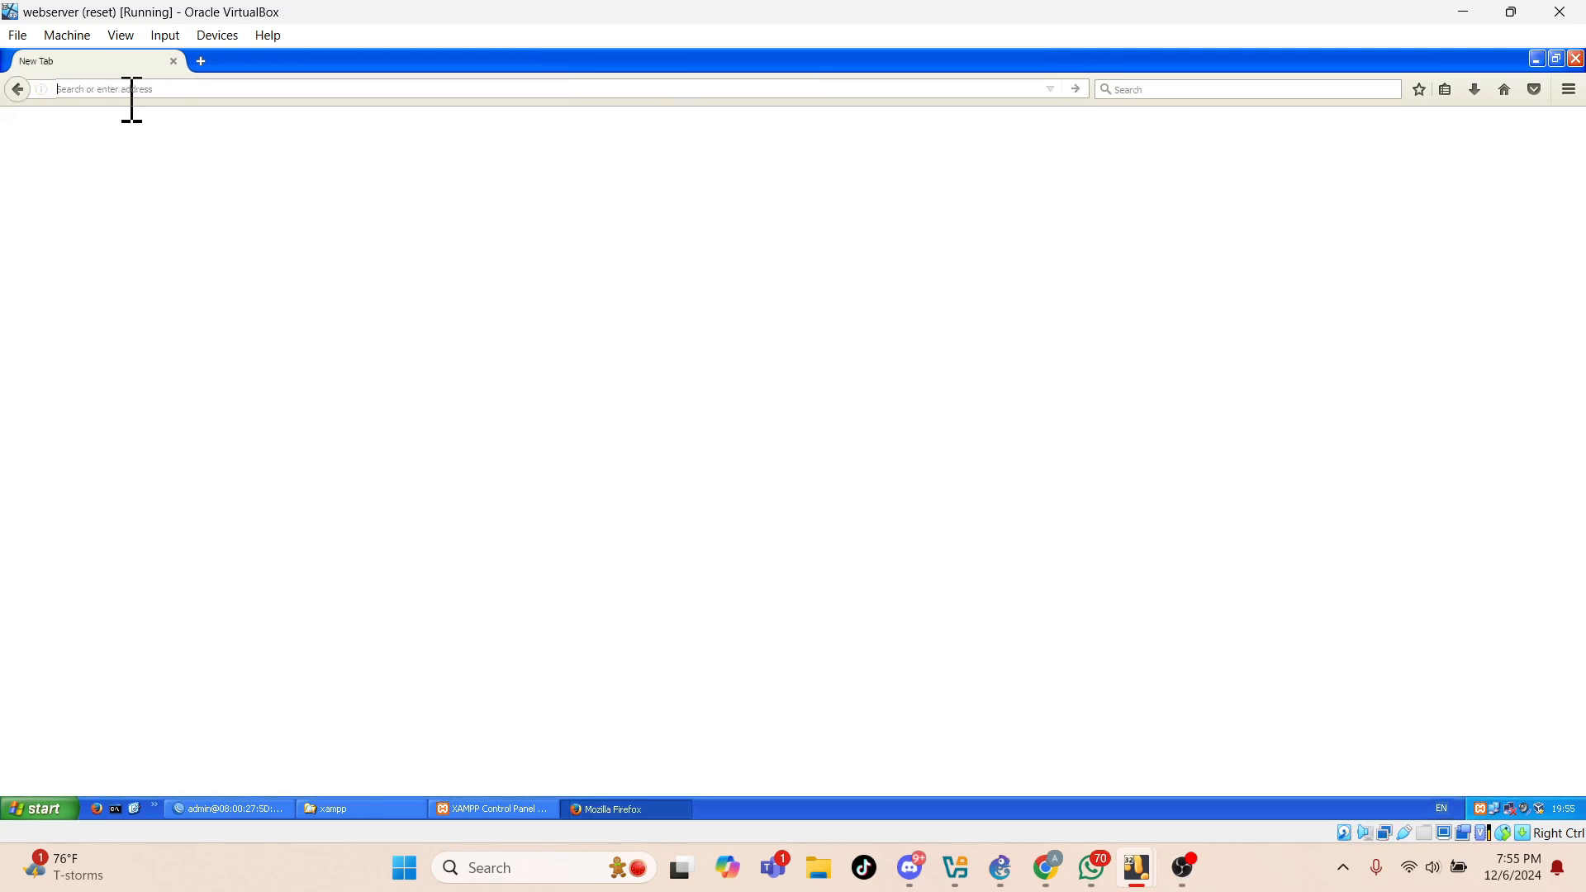
type("local")
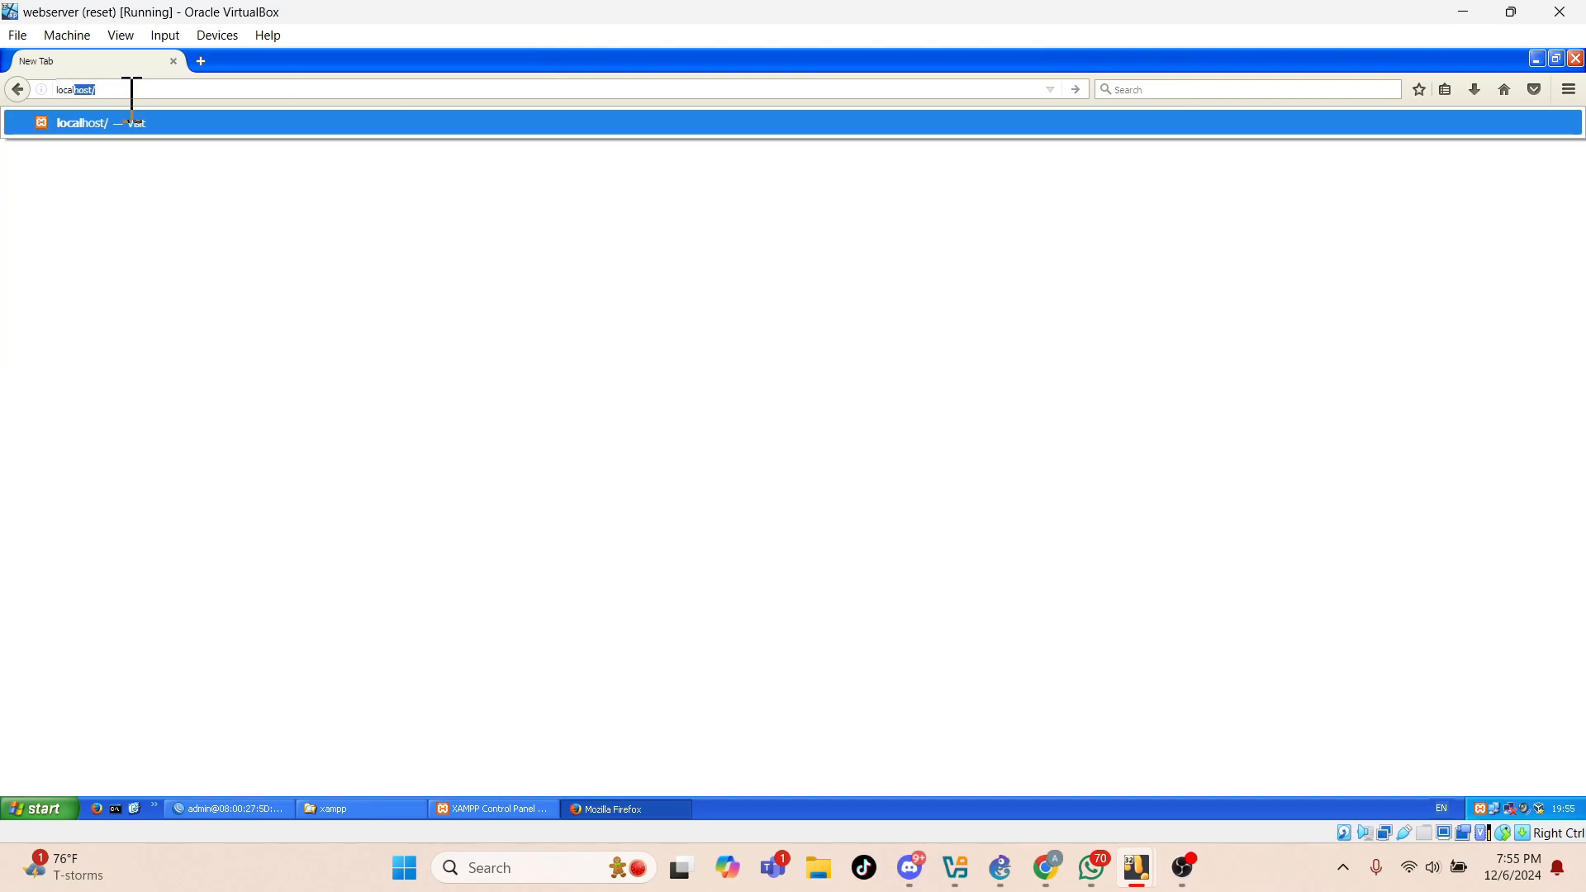
type("host/")
key("Return")
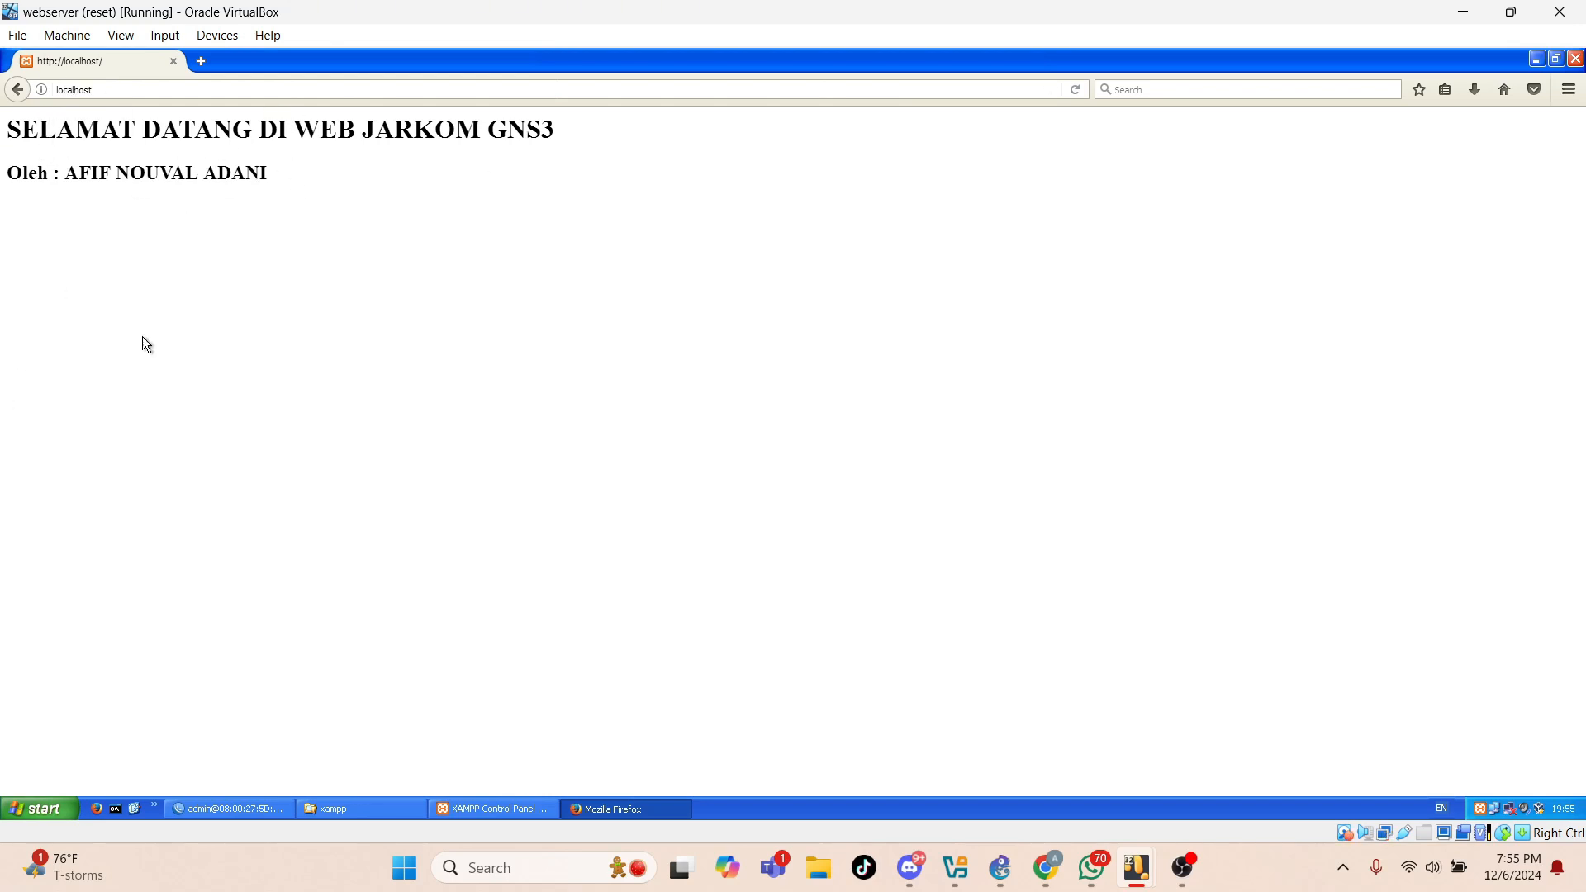
Load 43.43.43.1 in a new browser tab and compare it with the localhost page.
left_click(203, 61)
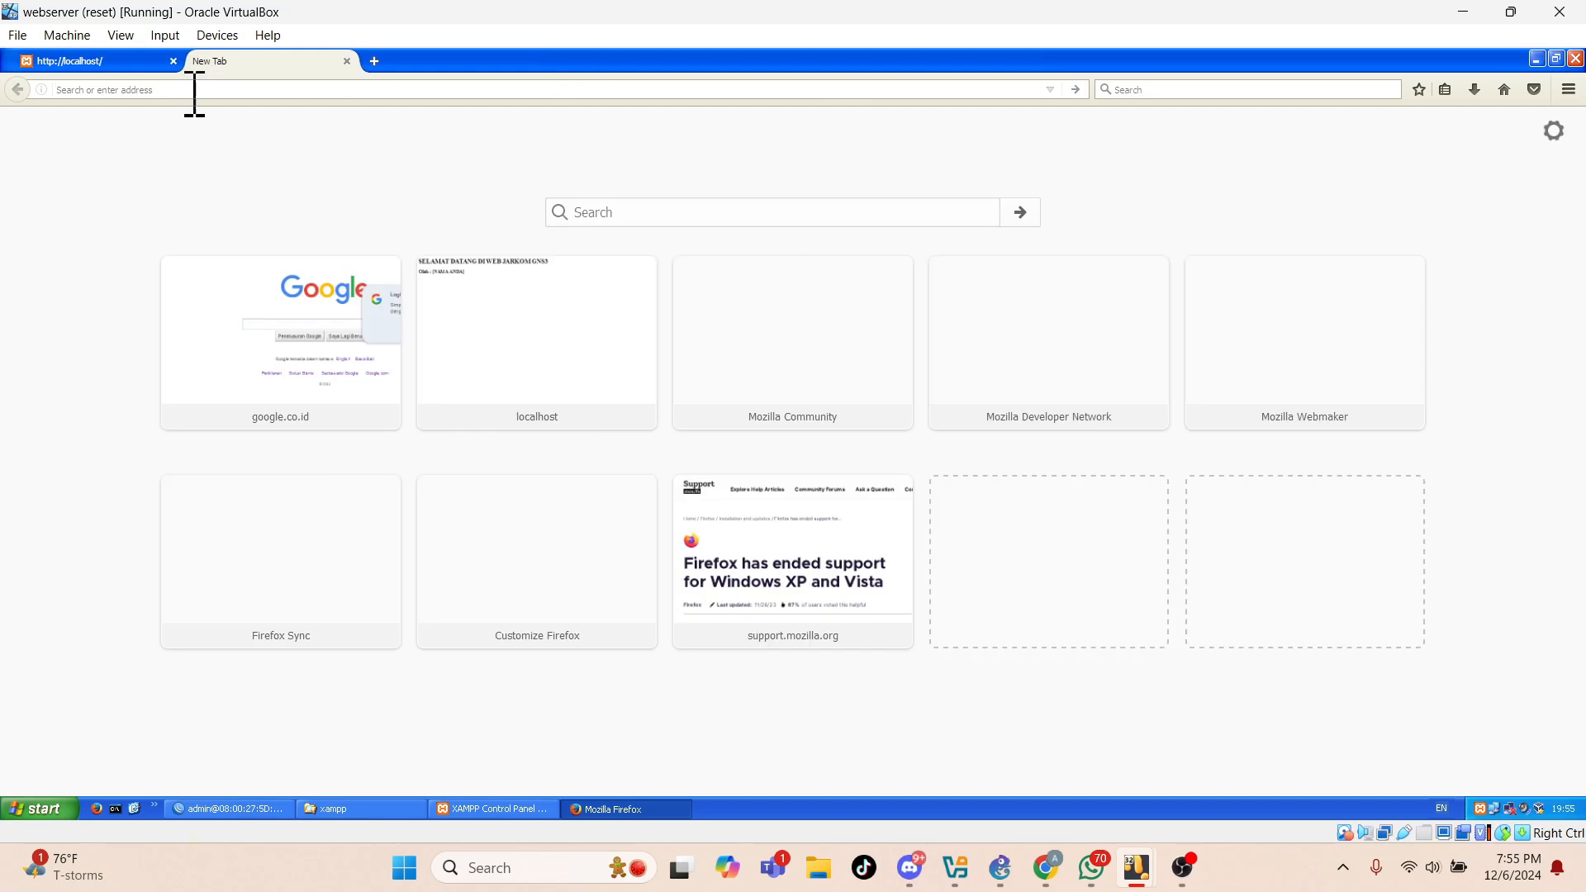
type("43.43")
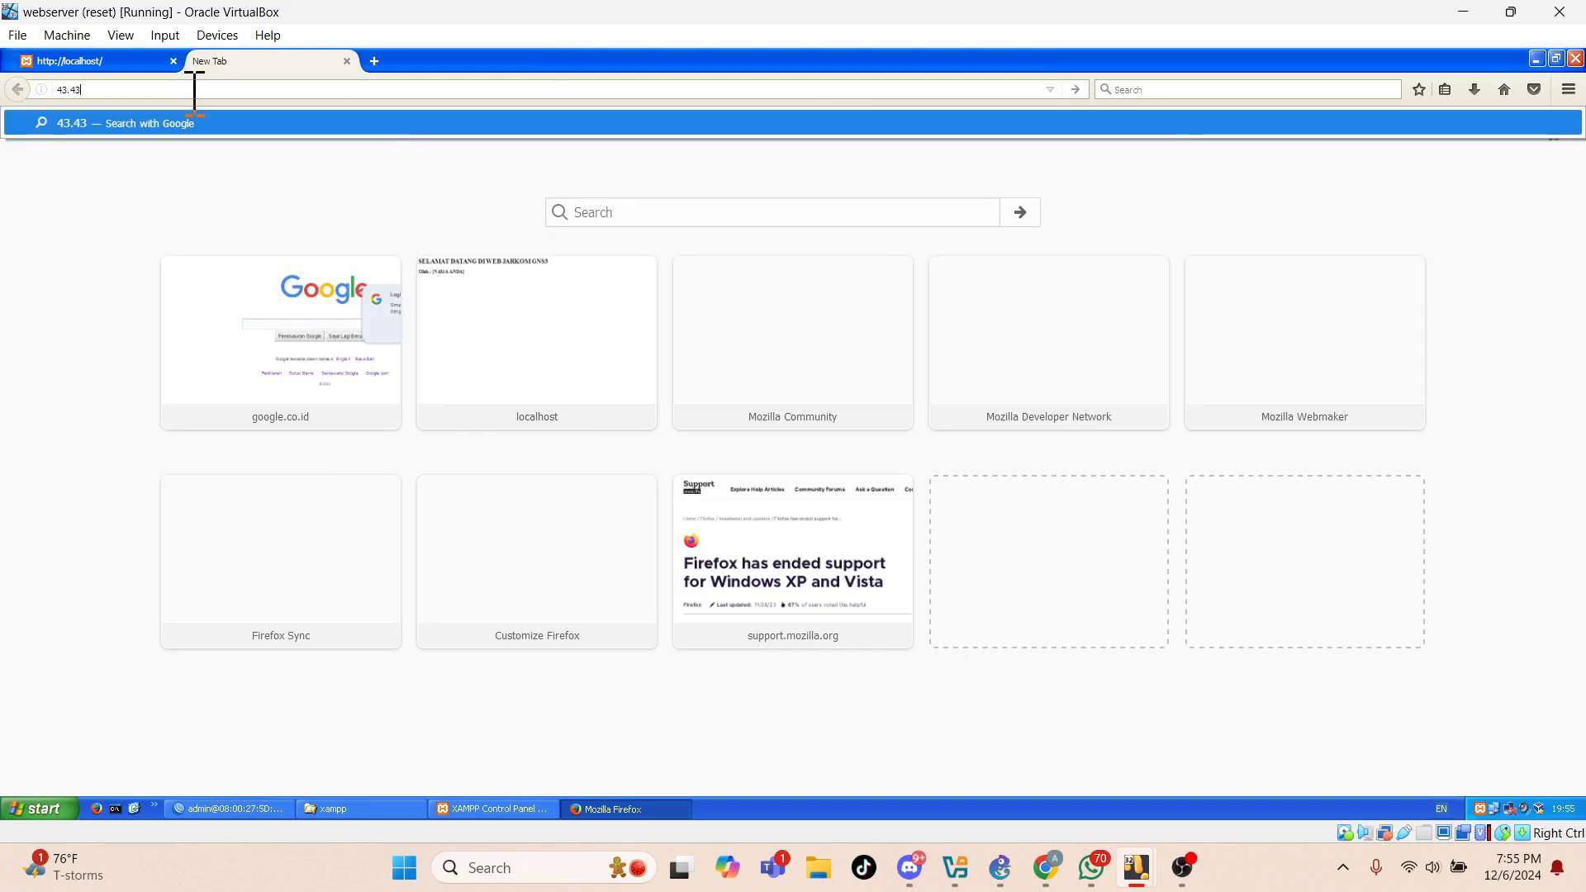
type(".43.1")
key("Return")
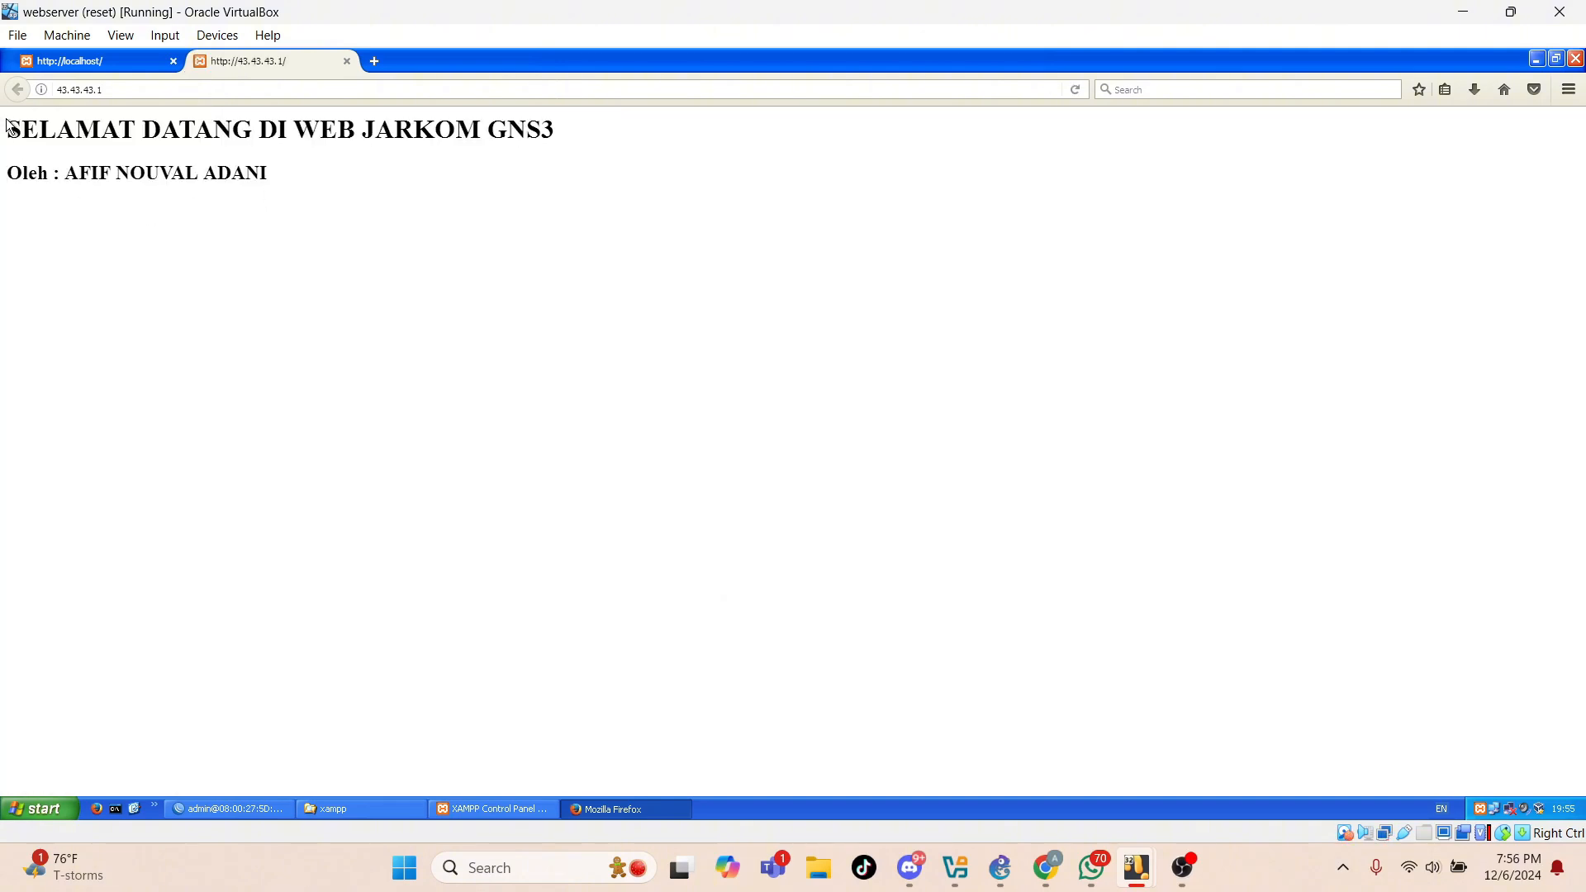
left_click(110, 63)
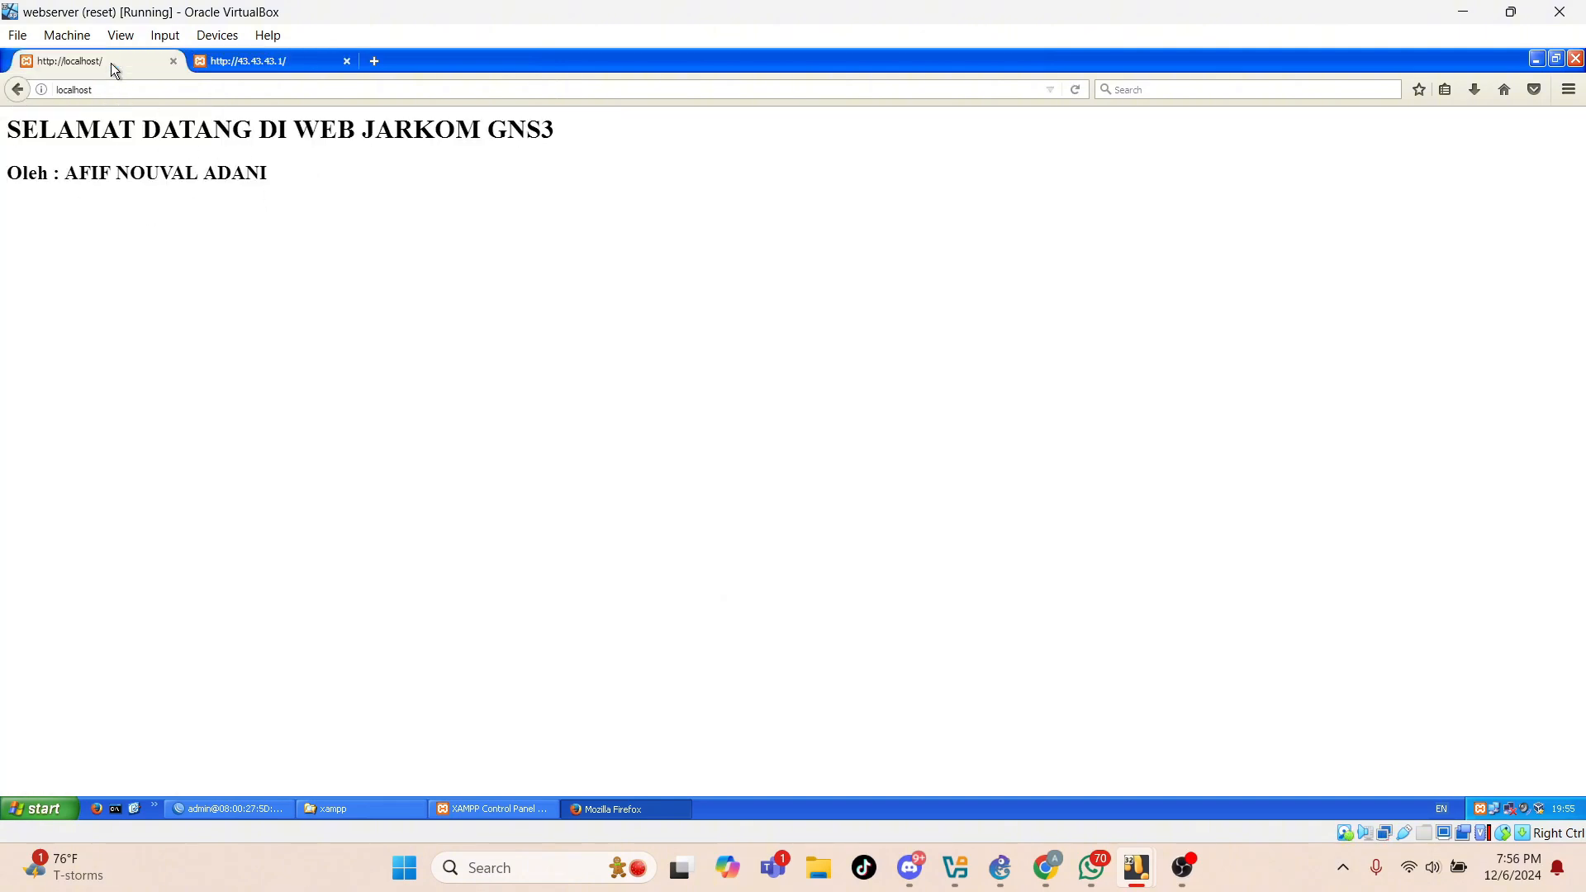
left_click(250, 58)
Load jarkom.com in another new browser tab, then return to the 43.43.43.1 page for comparison.
left_click(375, 61)
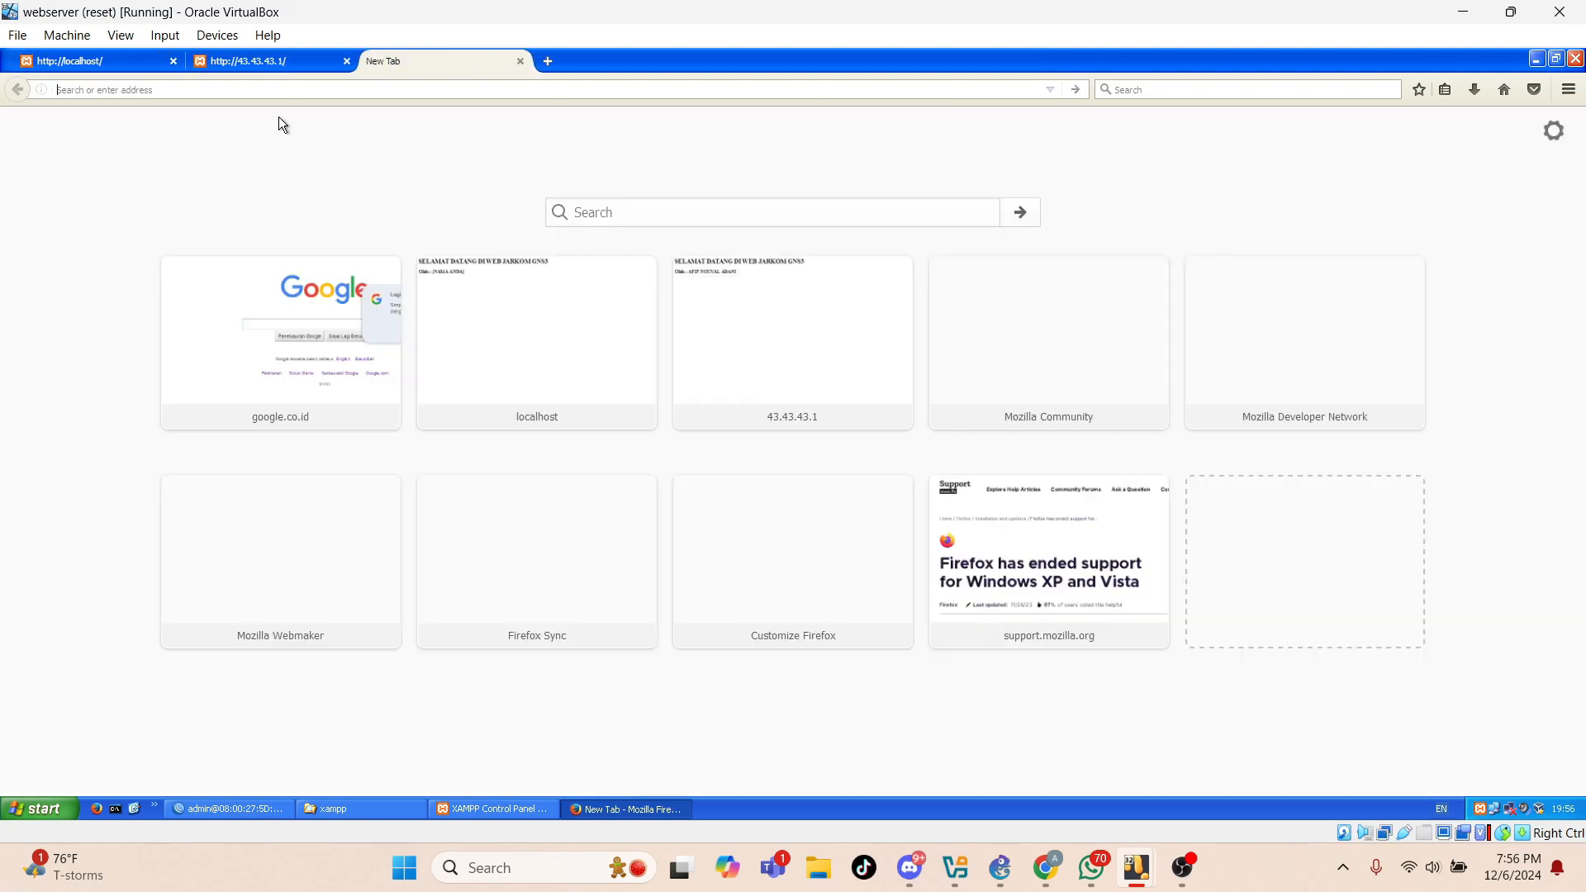
type("jqrkom")
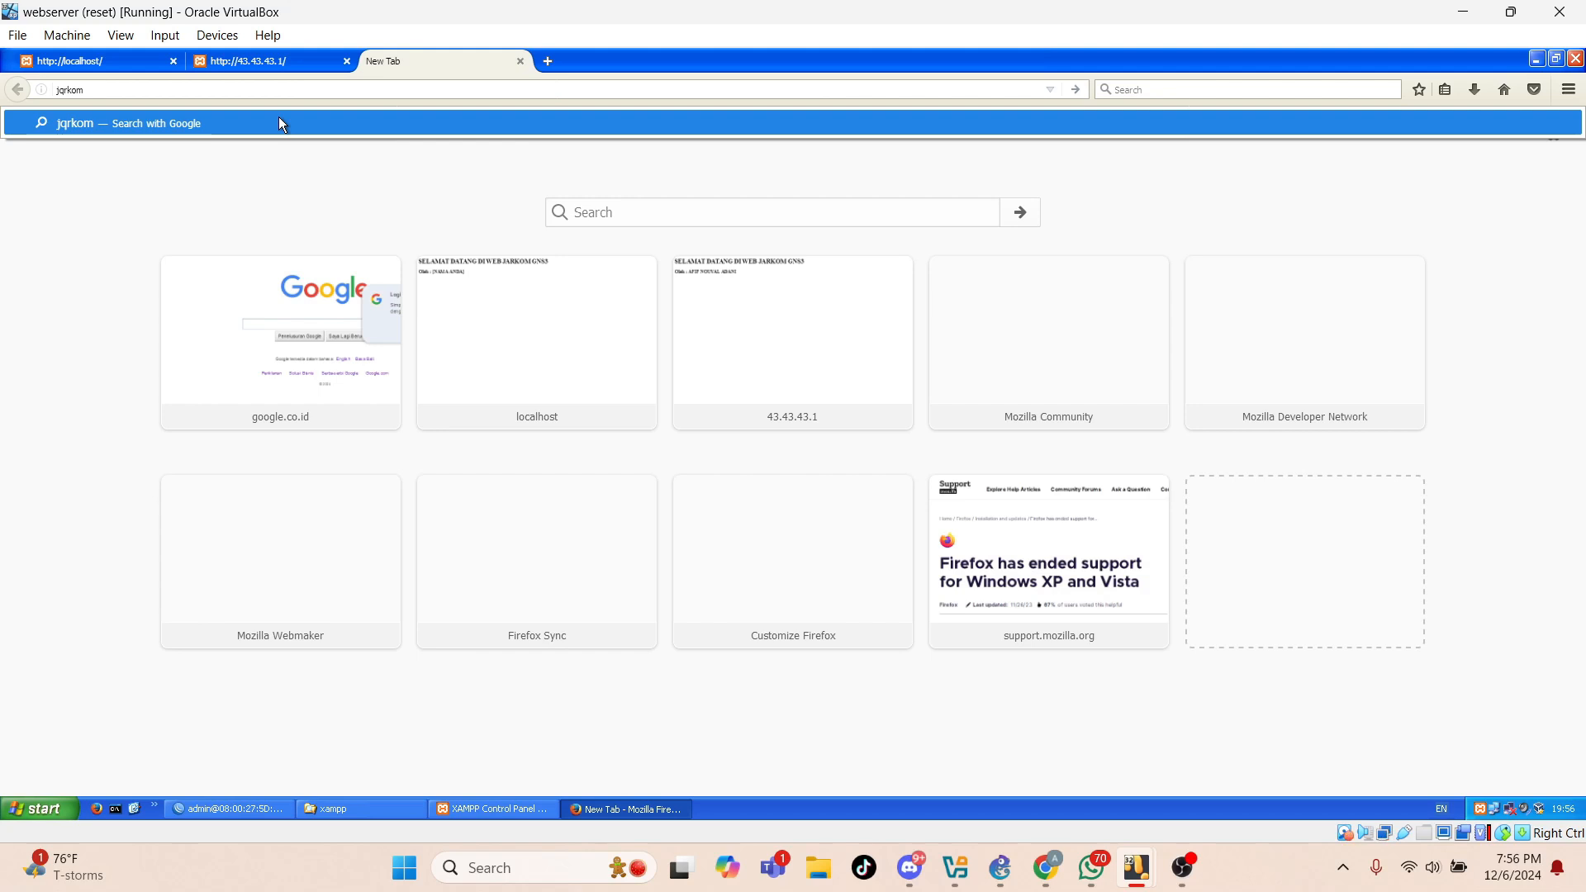
key("BackSpace")
key("BackSpace")
key("BackSpace")
key("BackSpace")
key("BackSpace")
type("arkom.com")
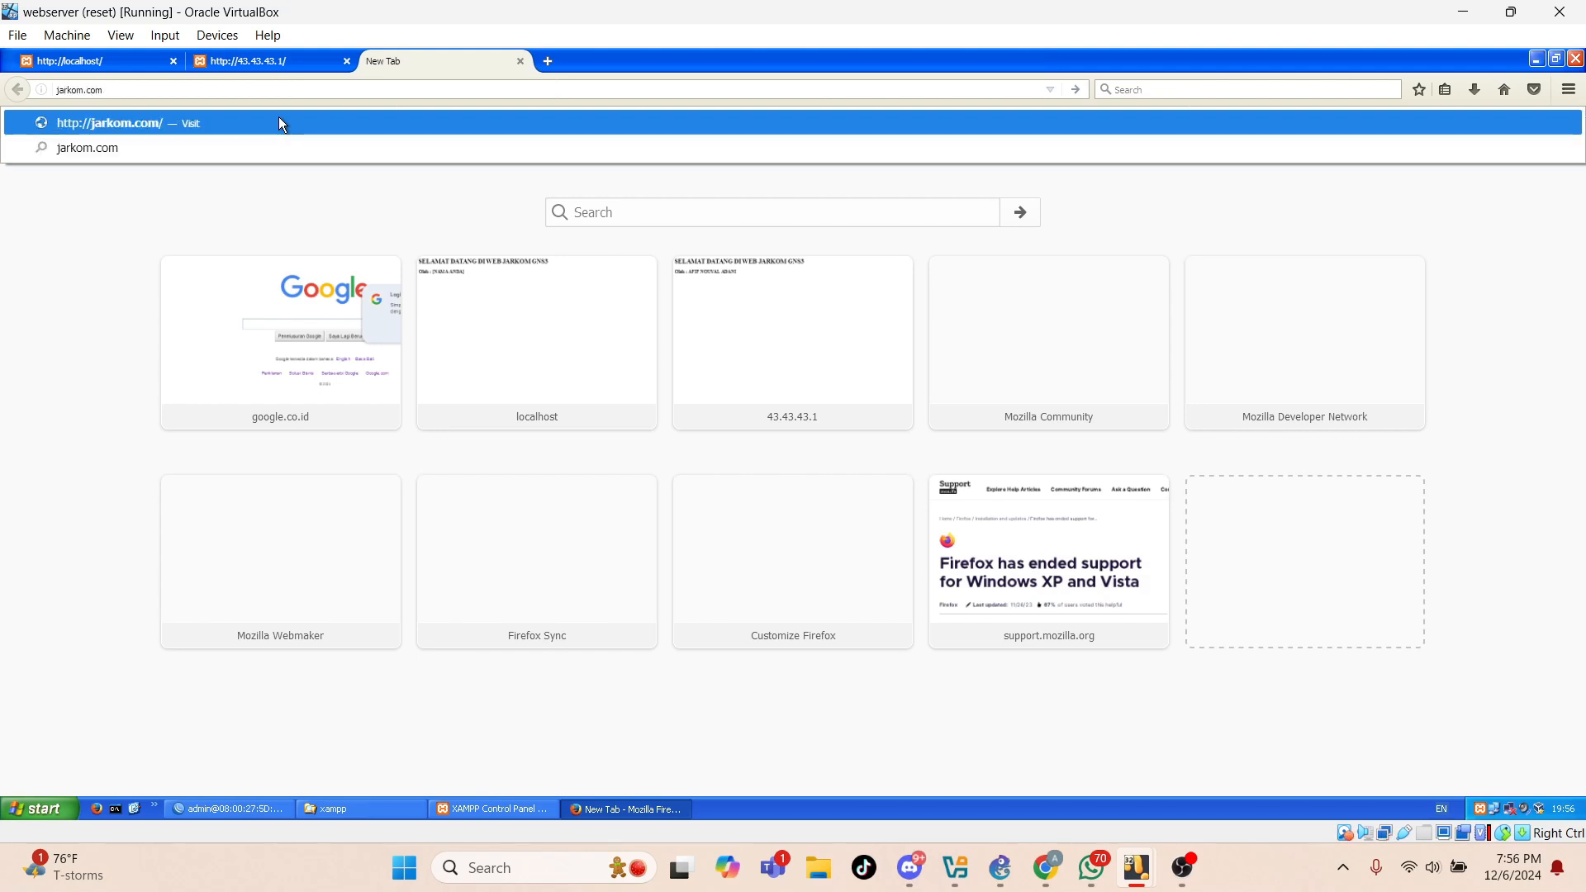
key("Return")
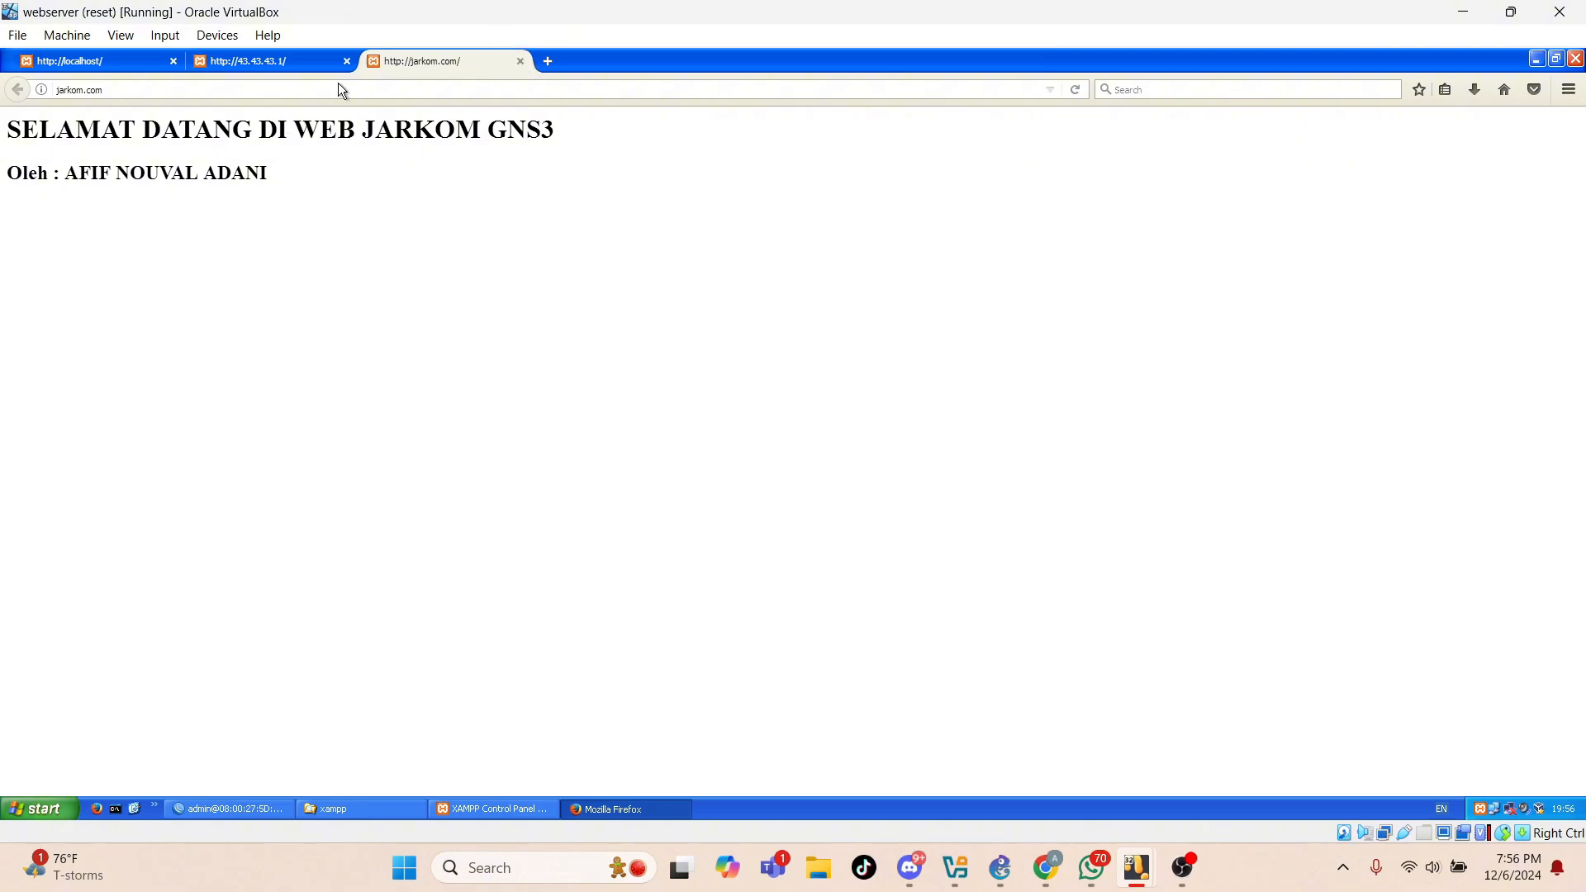
left_click(248, 64)
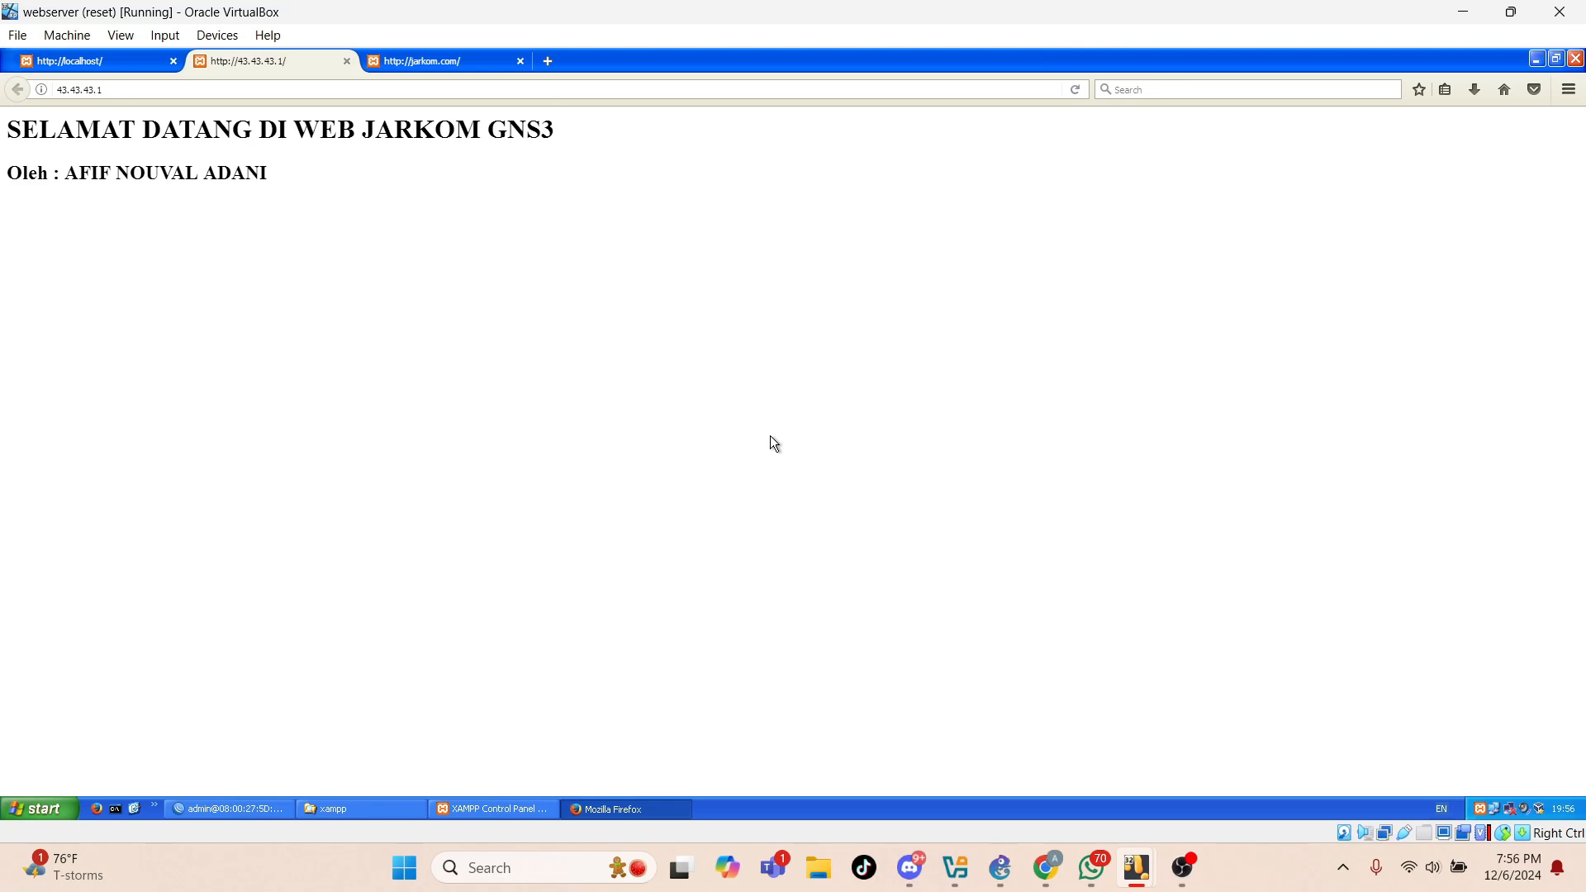
Switch to the PC-1 virtual machine and start Firefox with a blank tab in place of the session-restore page.
mouse_move(1135, 863)
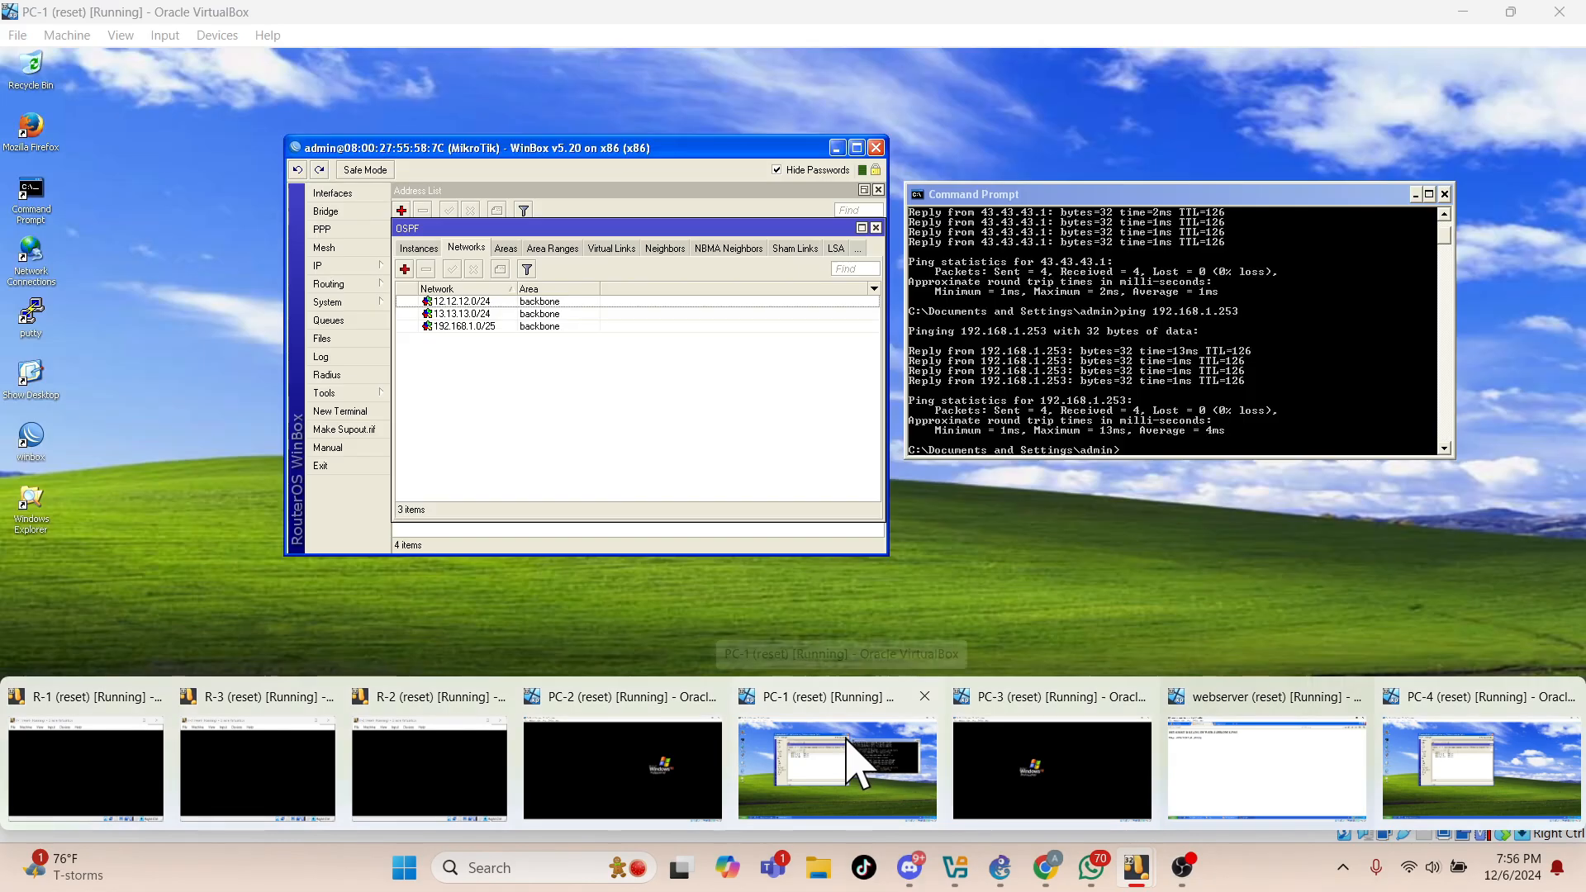
left_click(849, 736)
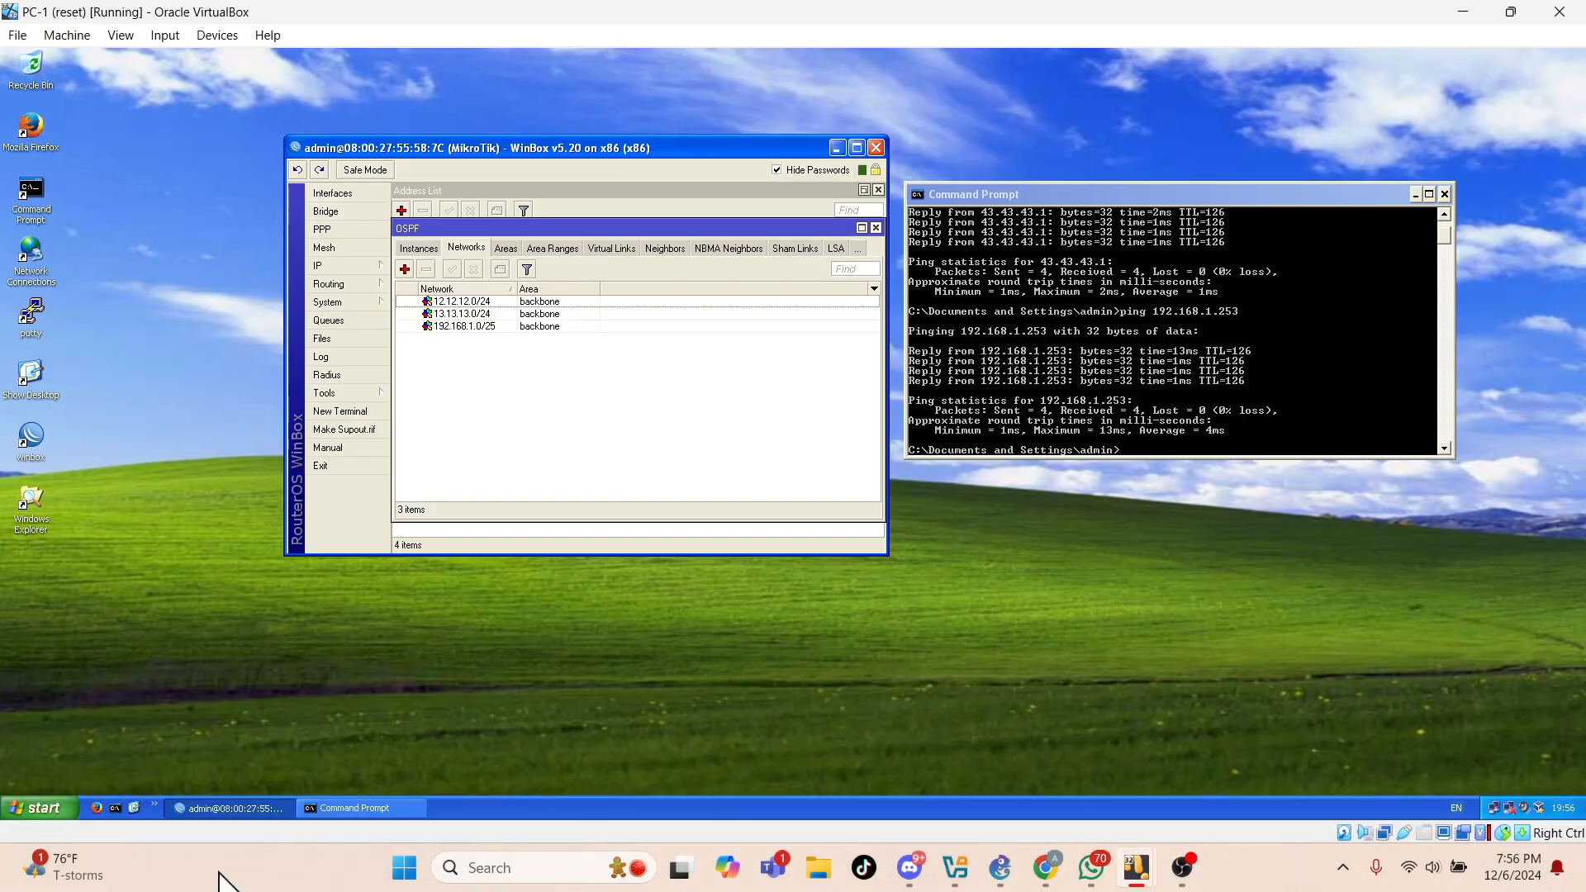
left_click(97, 807)
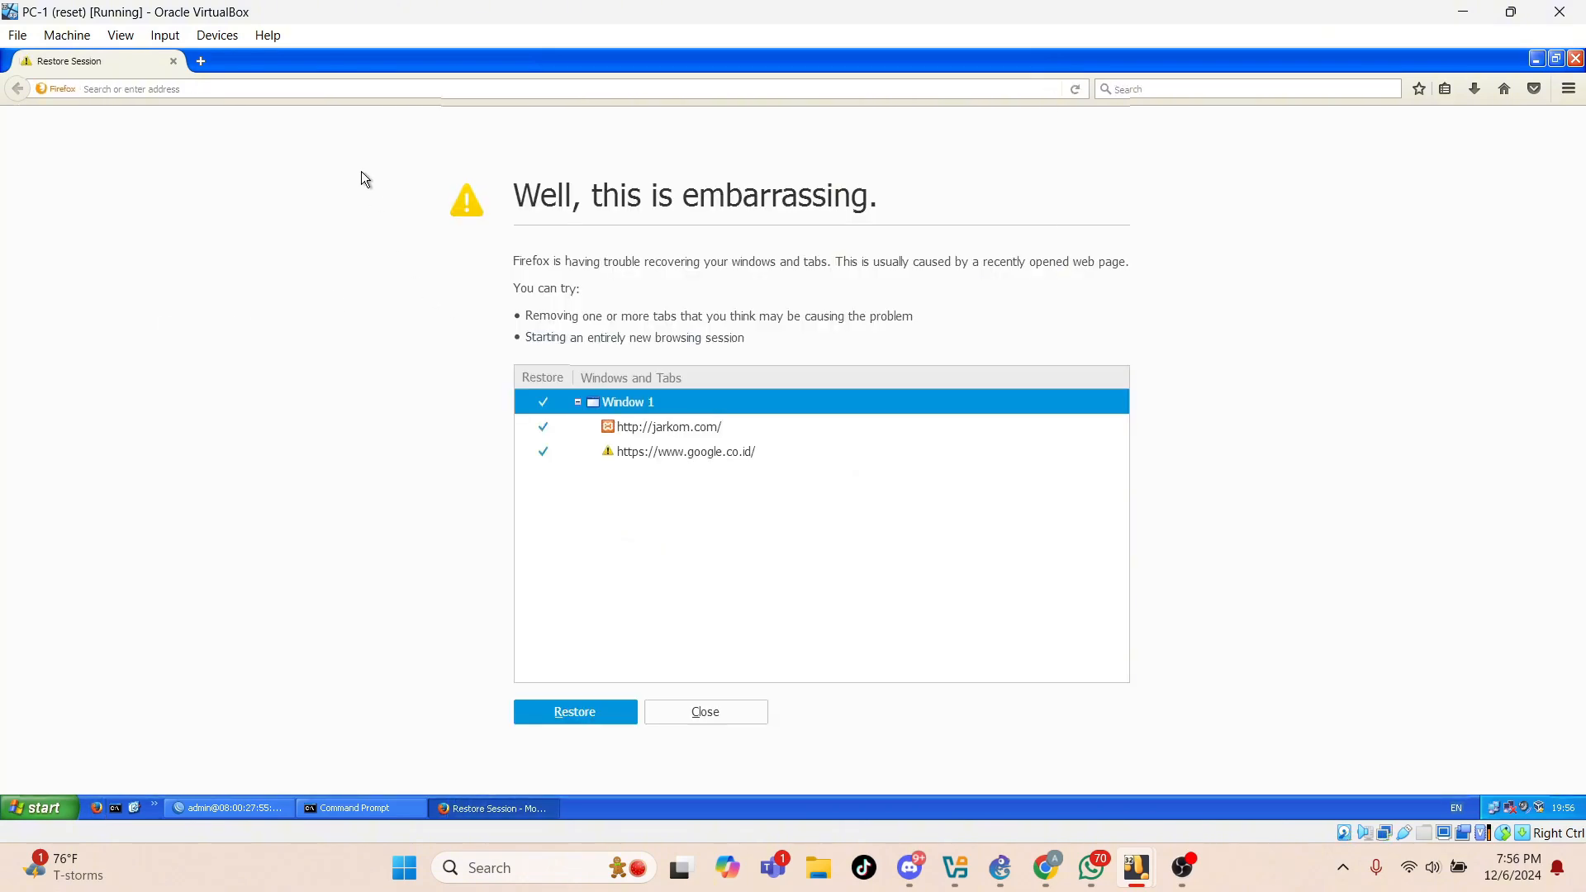
left_click(201, 60)
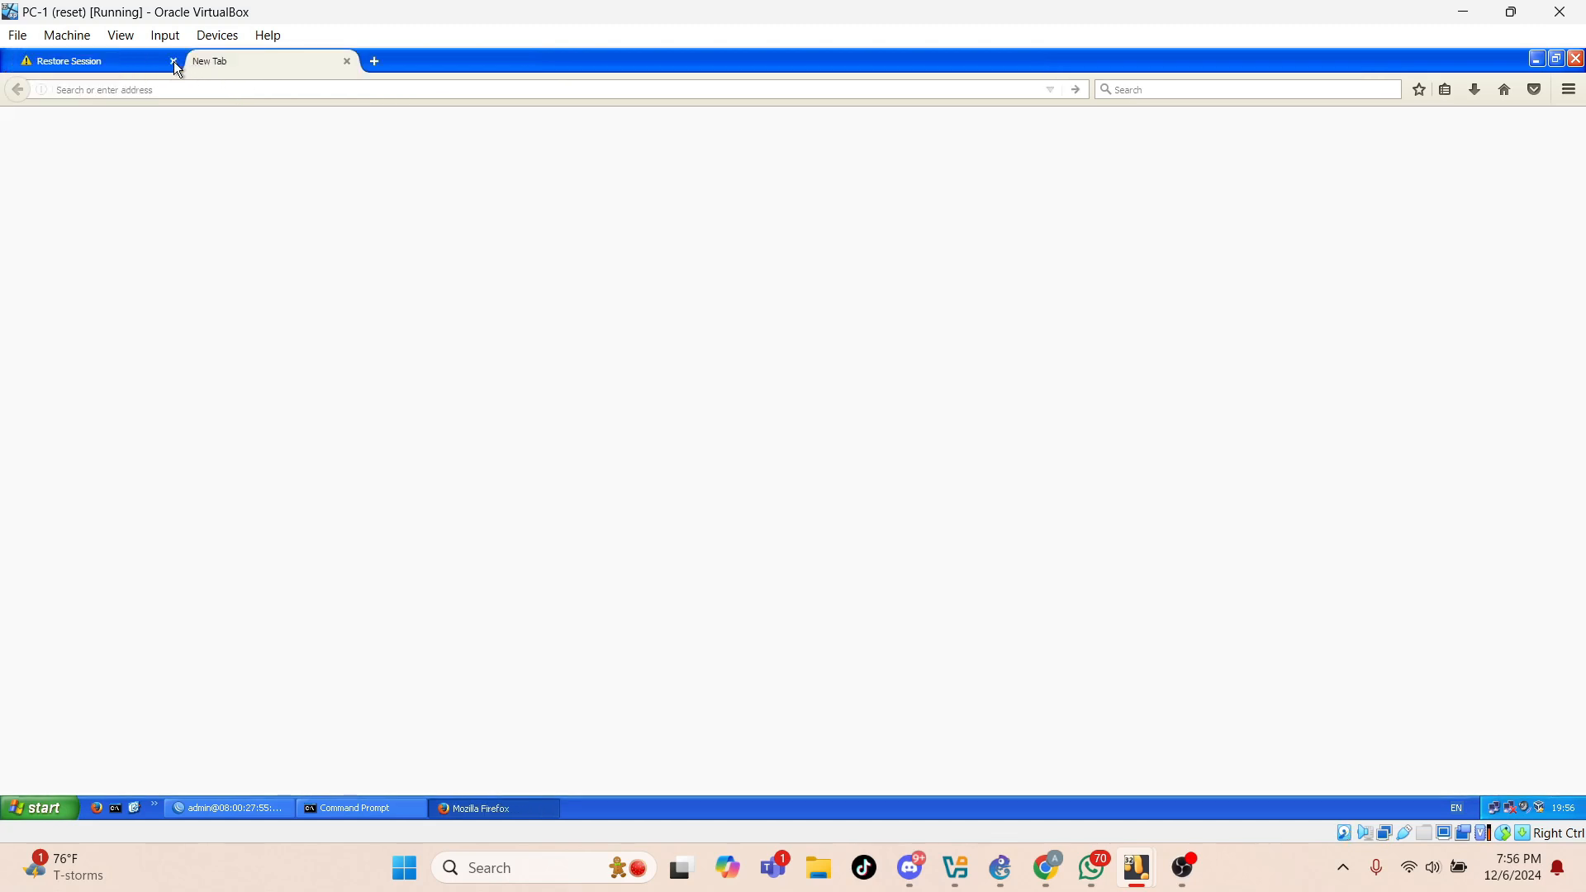
left_click(173, 61)
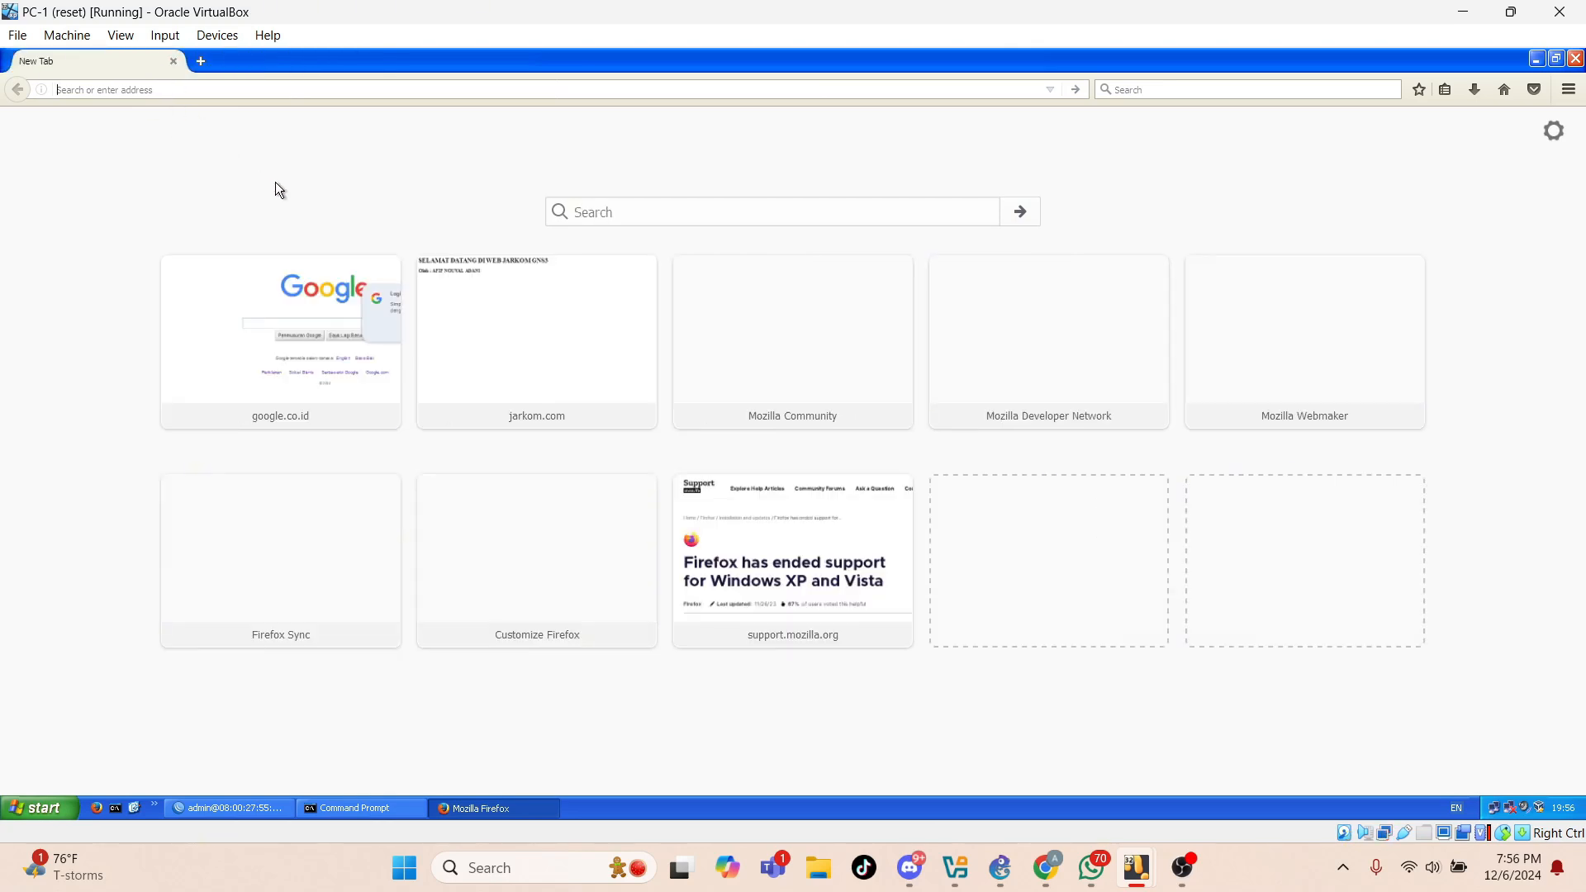
Load the web server's page at 43.43.43.1 in PC-1's browser.
type("43.43.43")
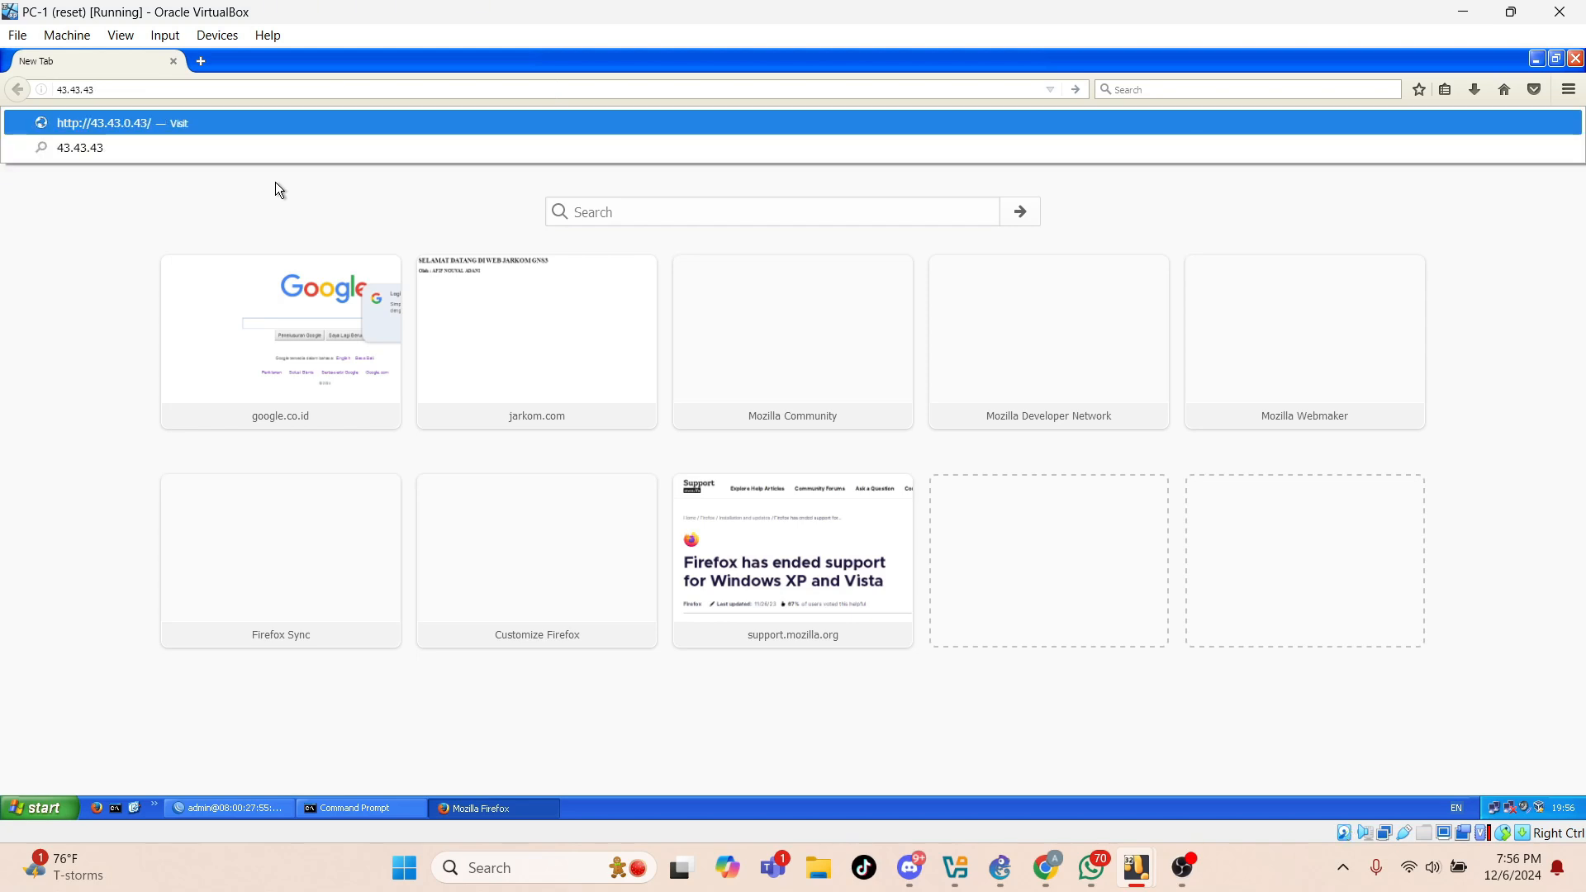
type(".1")
key("Return")
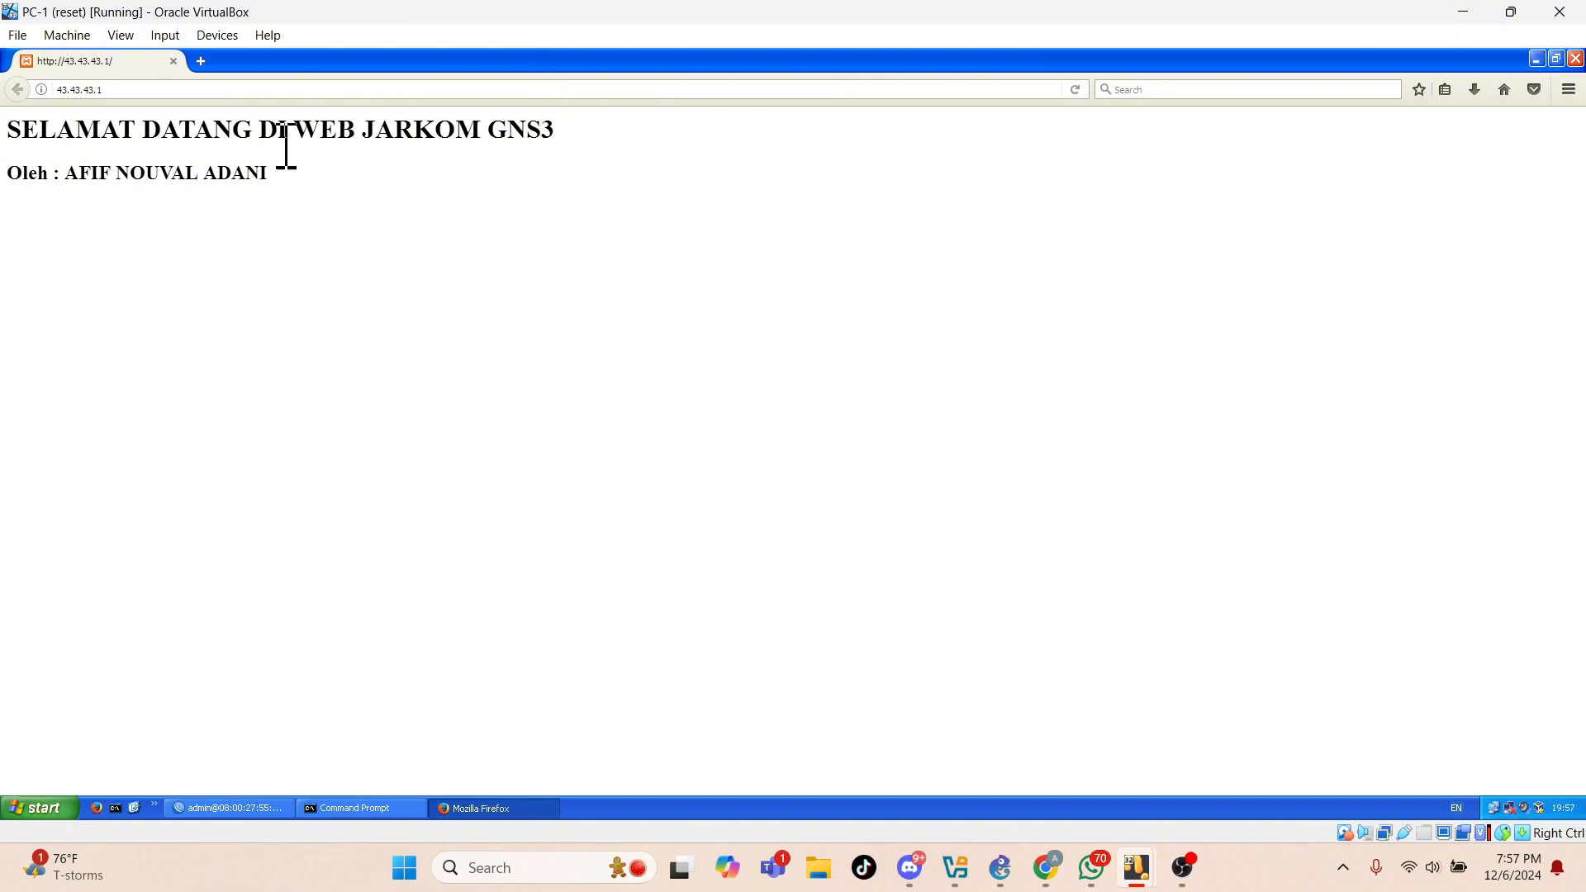
Load jarkom.com in a new browser tab on PC-1.
left_click(202, 63)
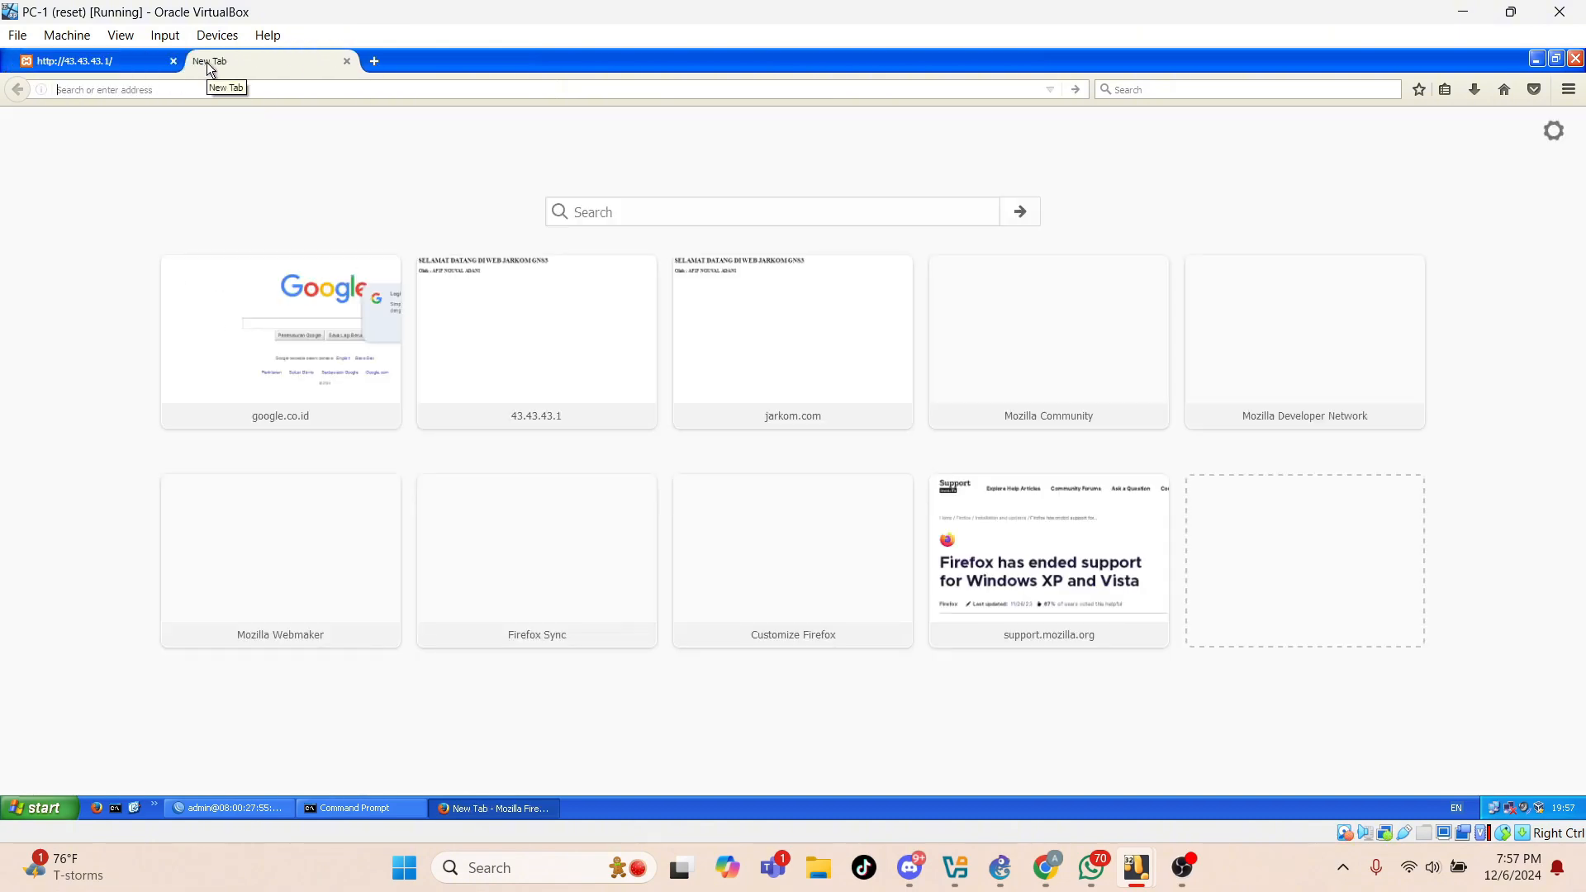
type("jarkom")
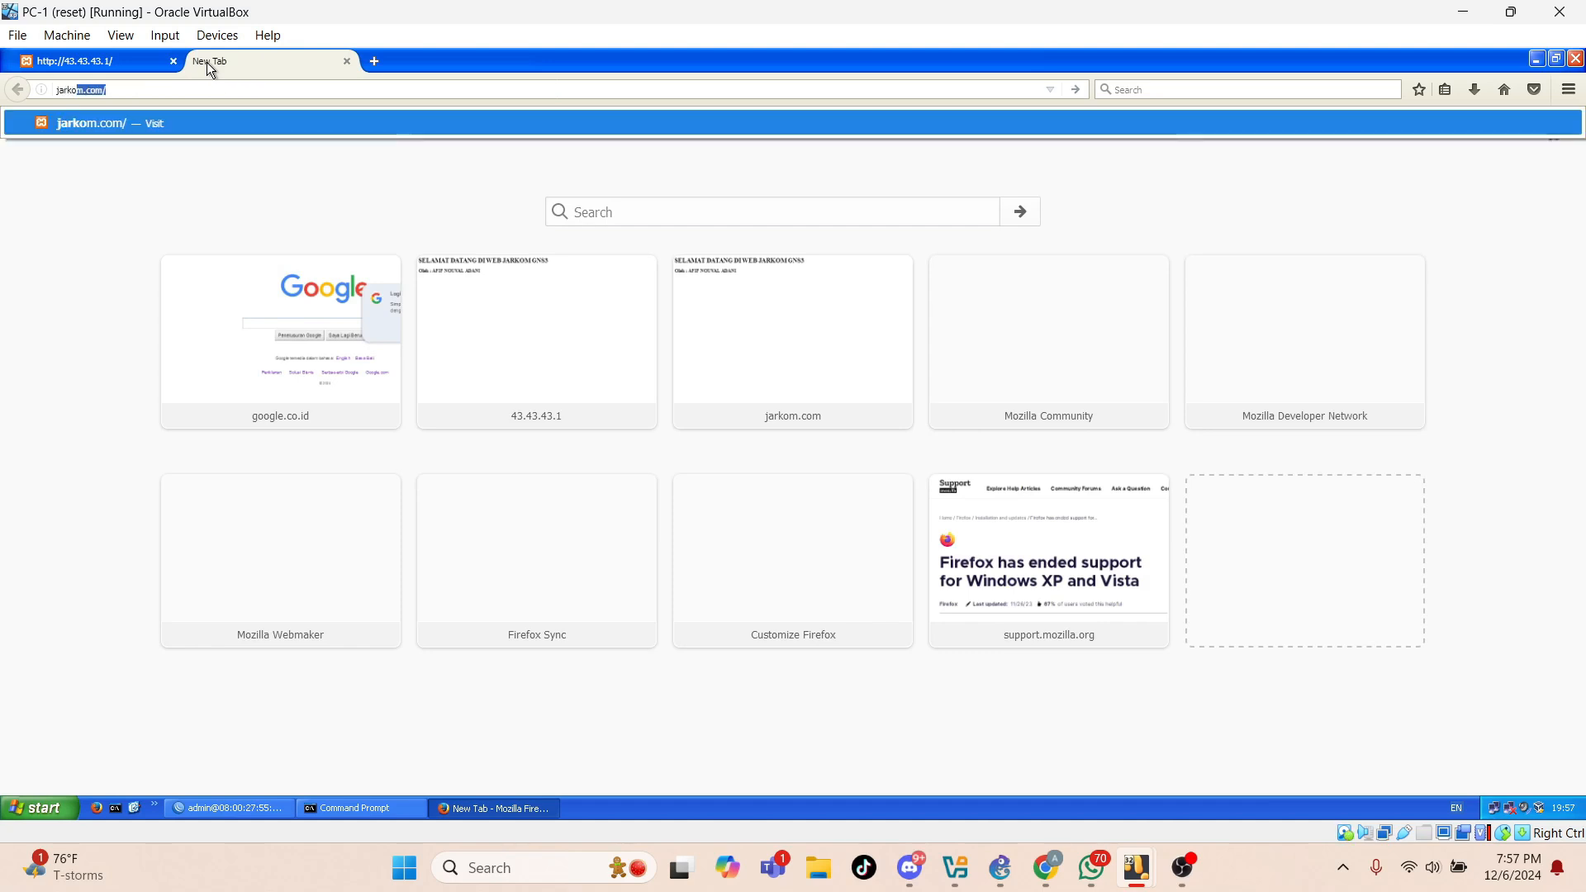
type(".com/")
key("Return")
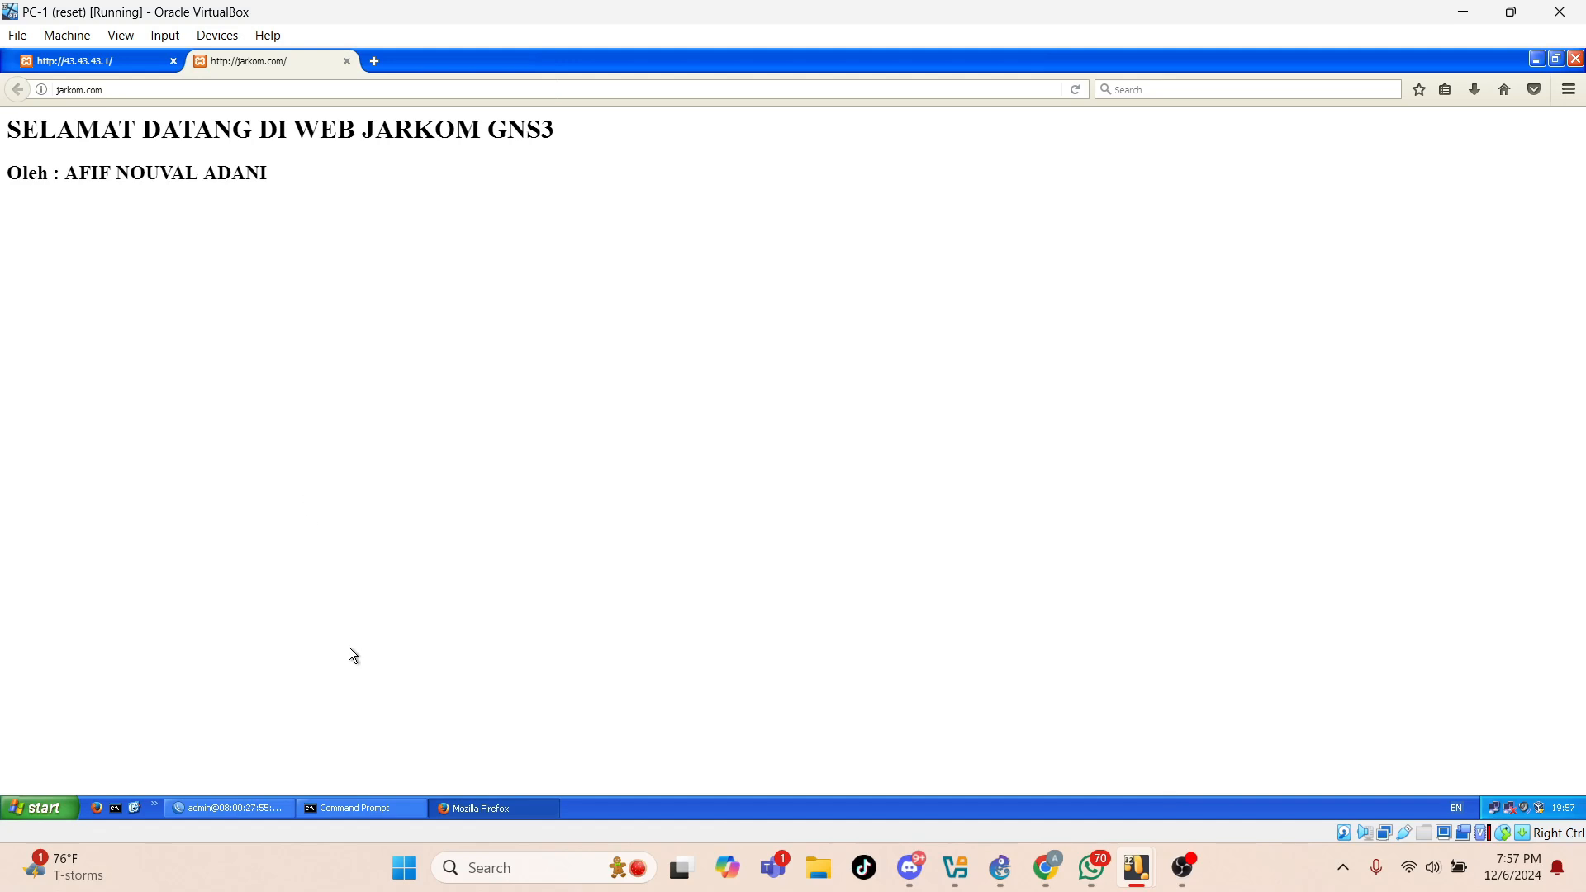
Bring up PC-1's Command Prompt, move its window over the empty page area and ping 192.162.1.253.
left_click(342, 806)
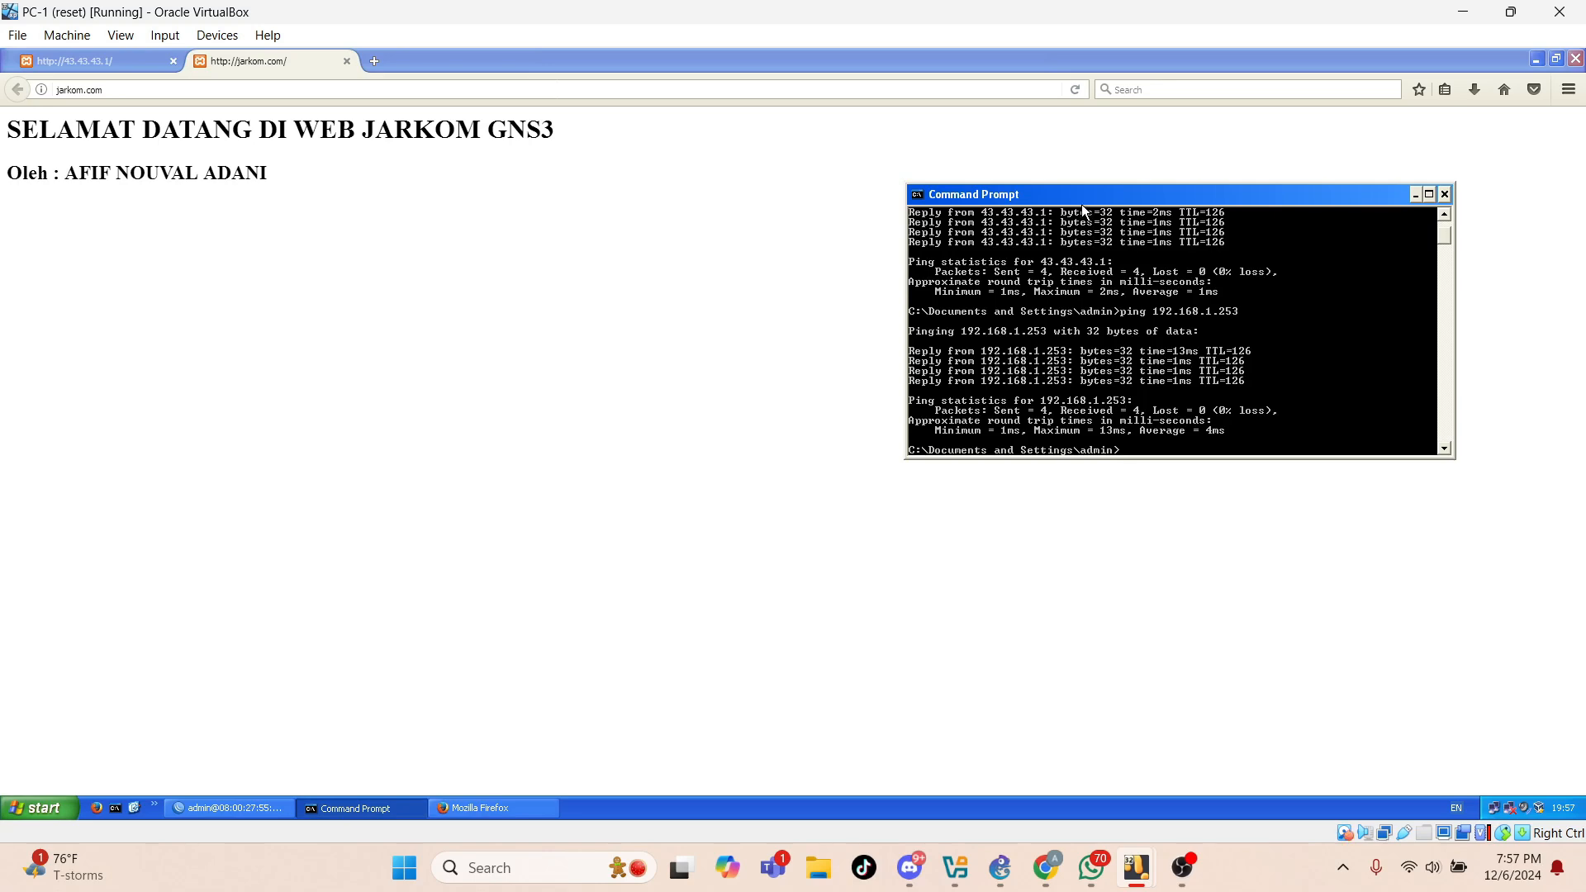
left_click_drag(1077, 200, 831, 185)
scroll(948, 394, "down", 3)
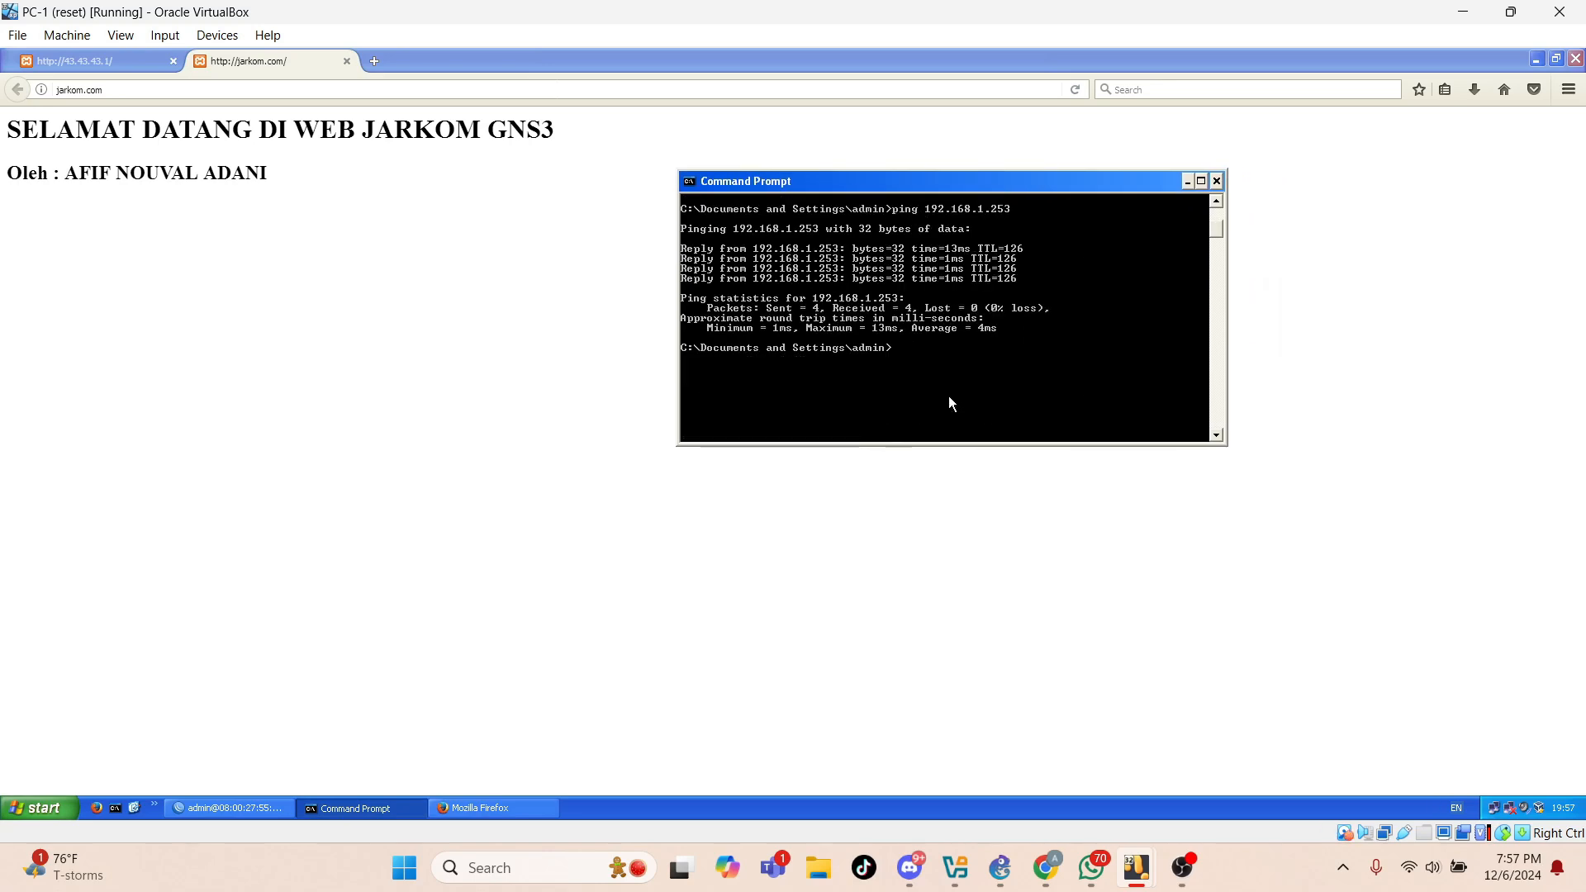
scroll(948, 395, "down", 2)
scroll(948, 395, "down", 1)
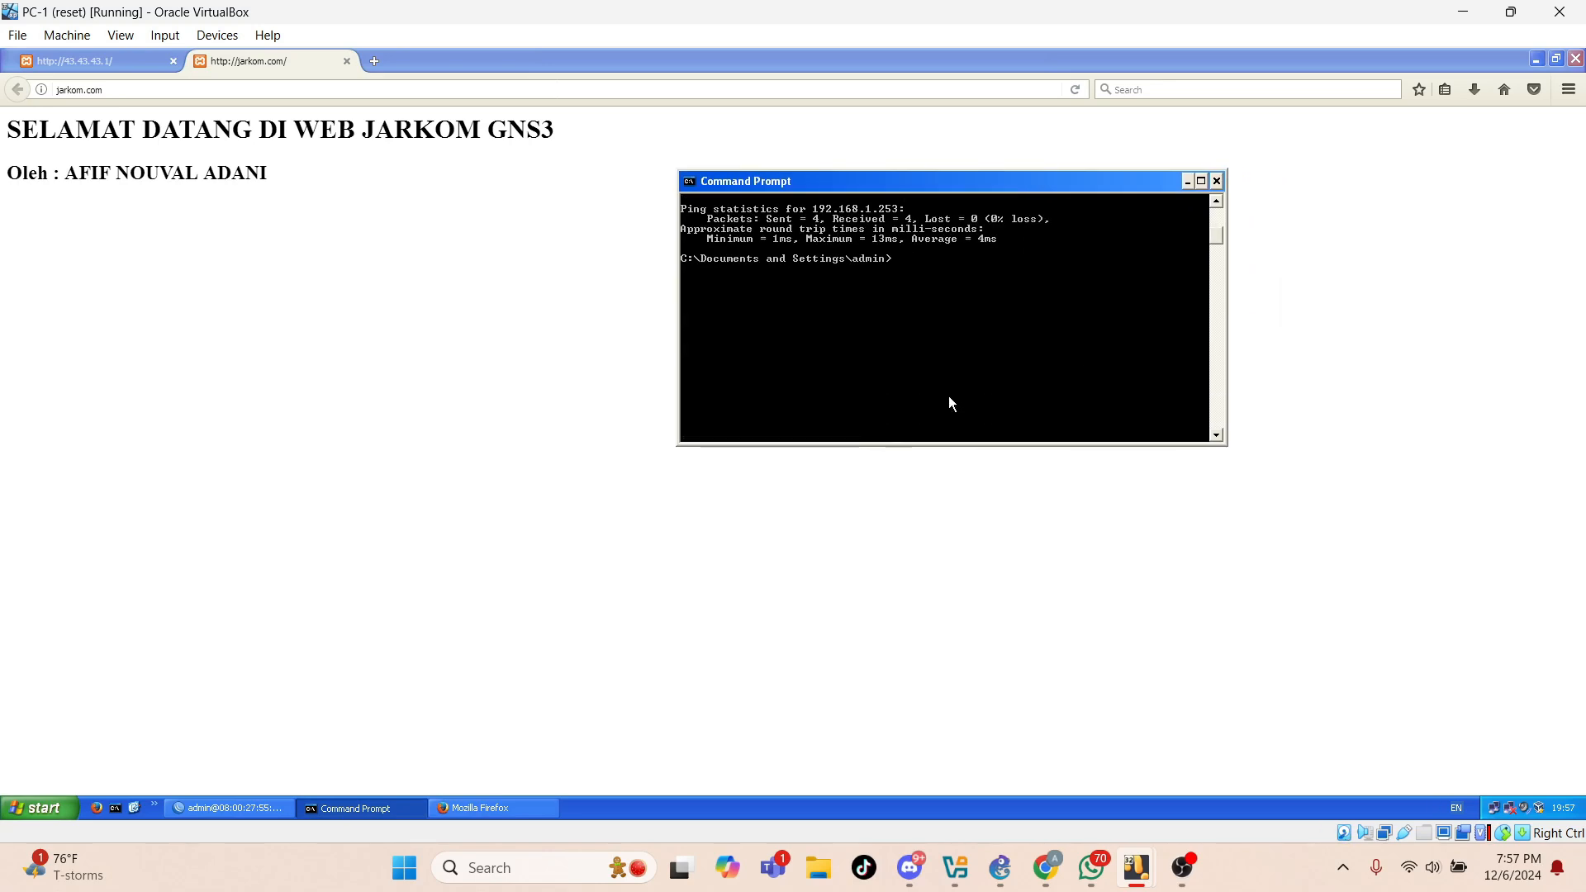
type("pi")
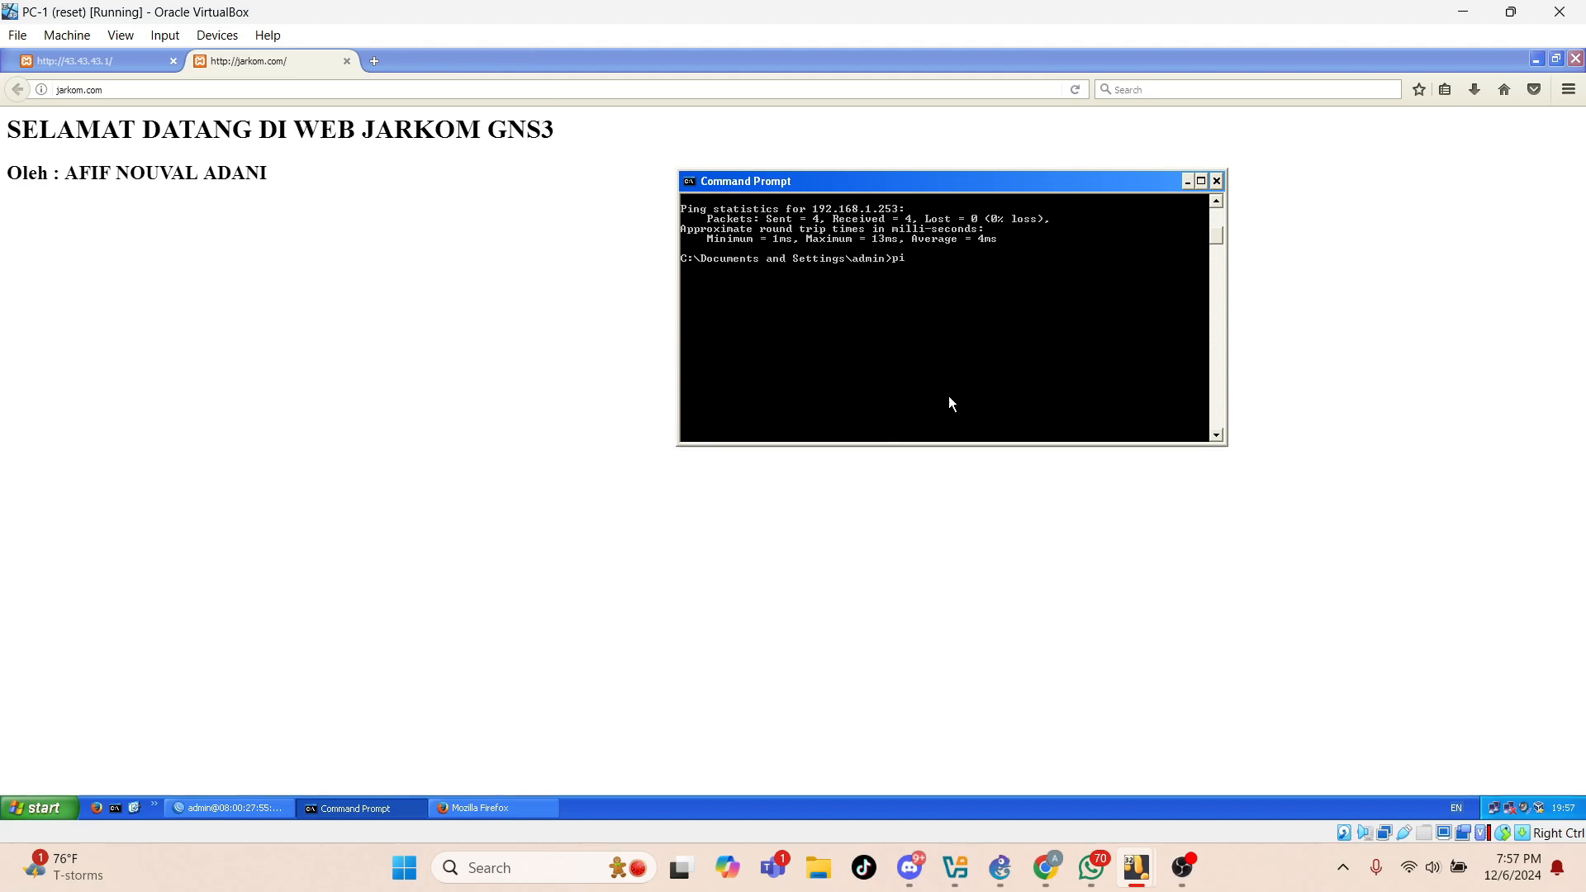
type("ng 192.1")
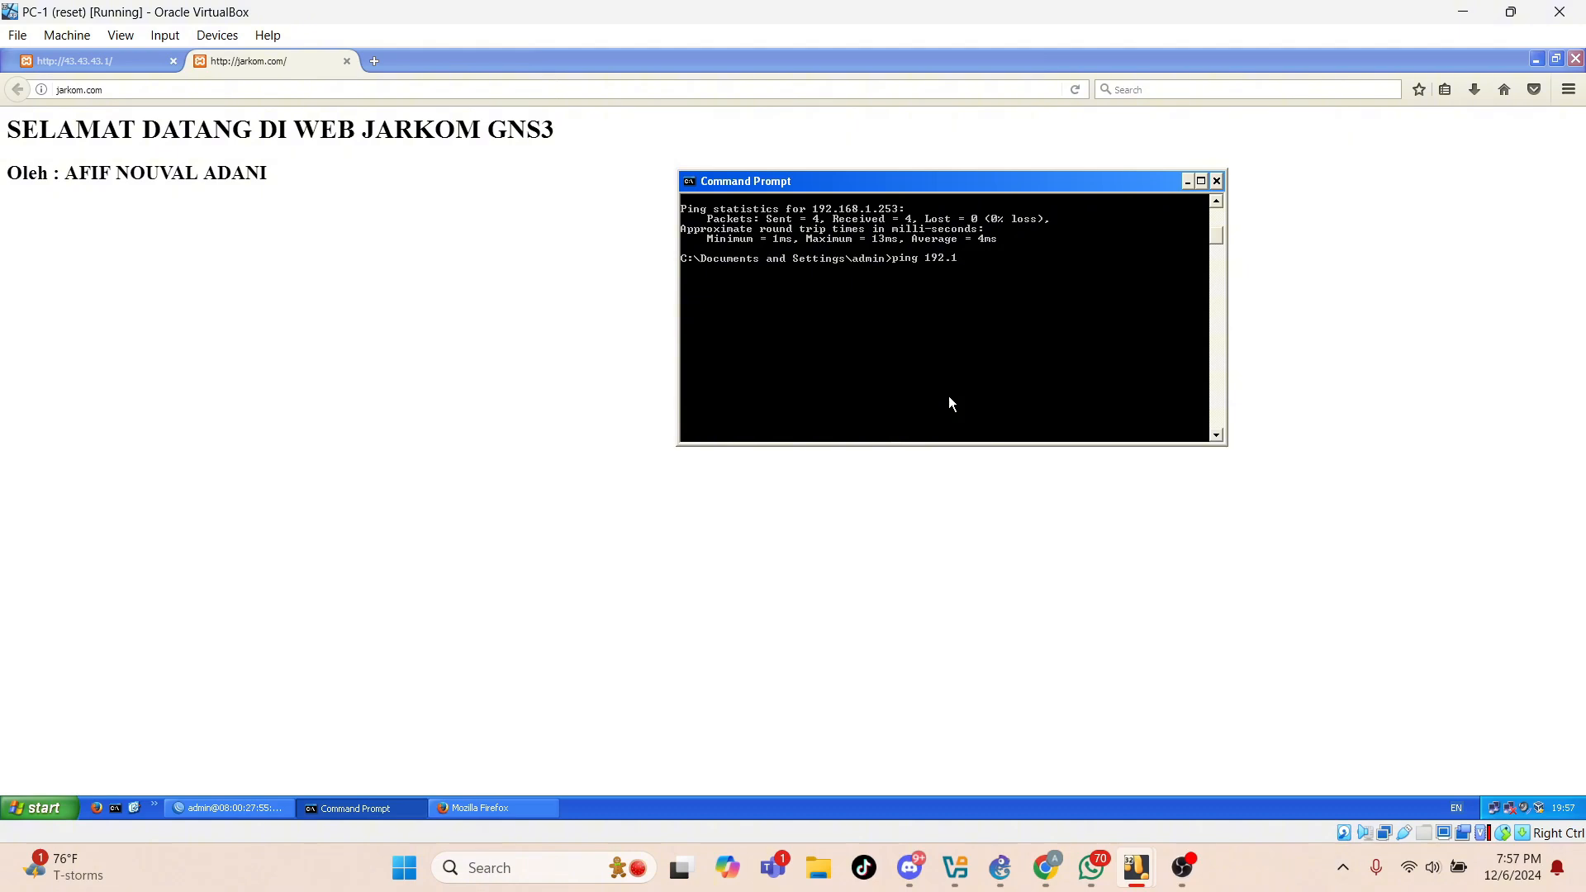
type("62.1.253")
key("Return")
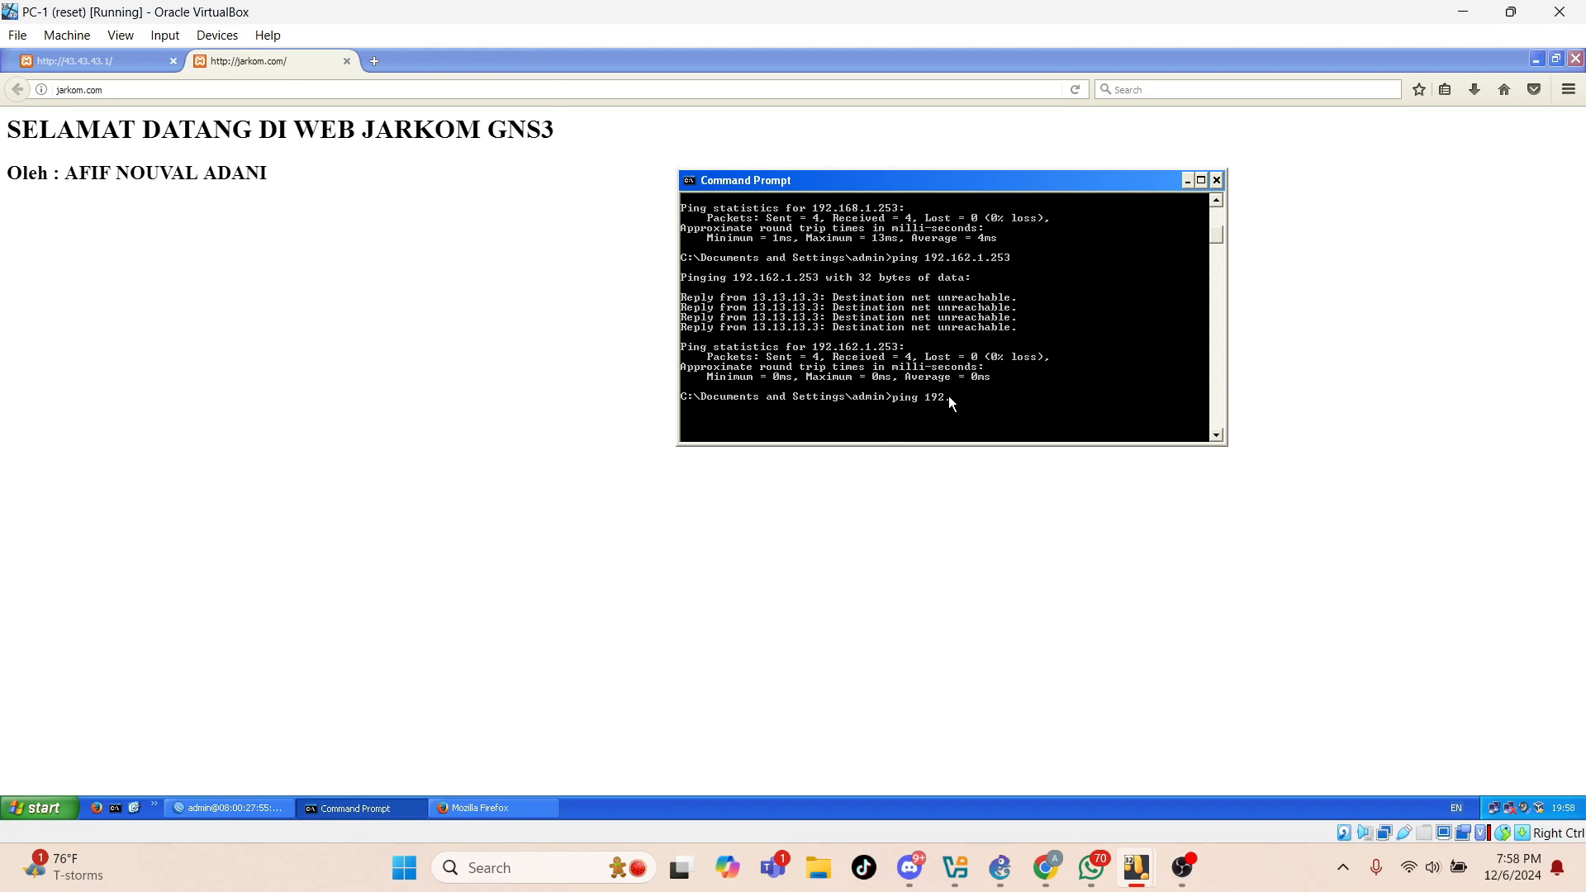
Ping 192.168.1.253 and the web server at 43.43.43.1 from PC-1's Command Prompt.
type("68.1.253")
key("Return")
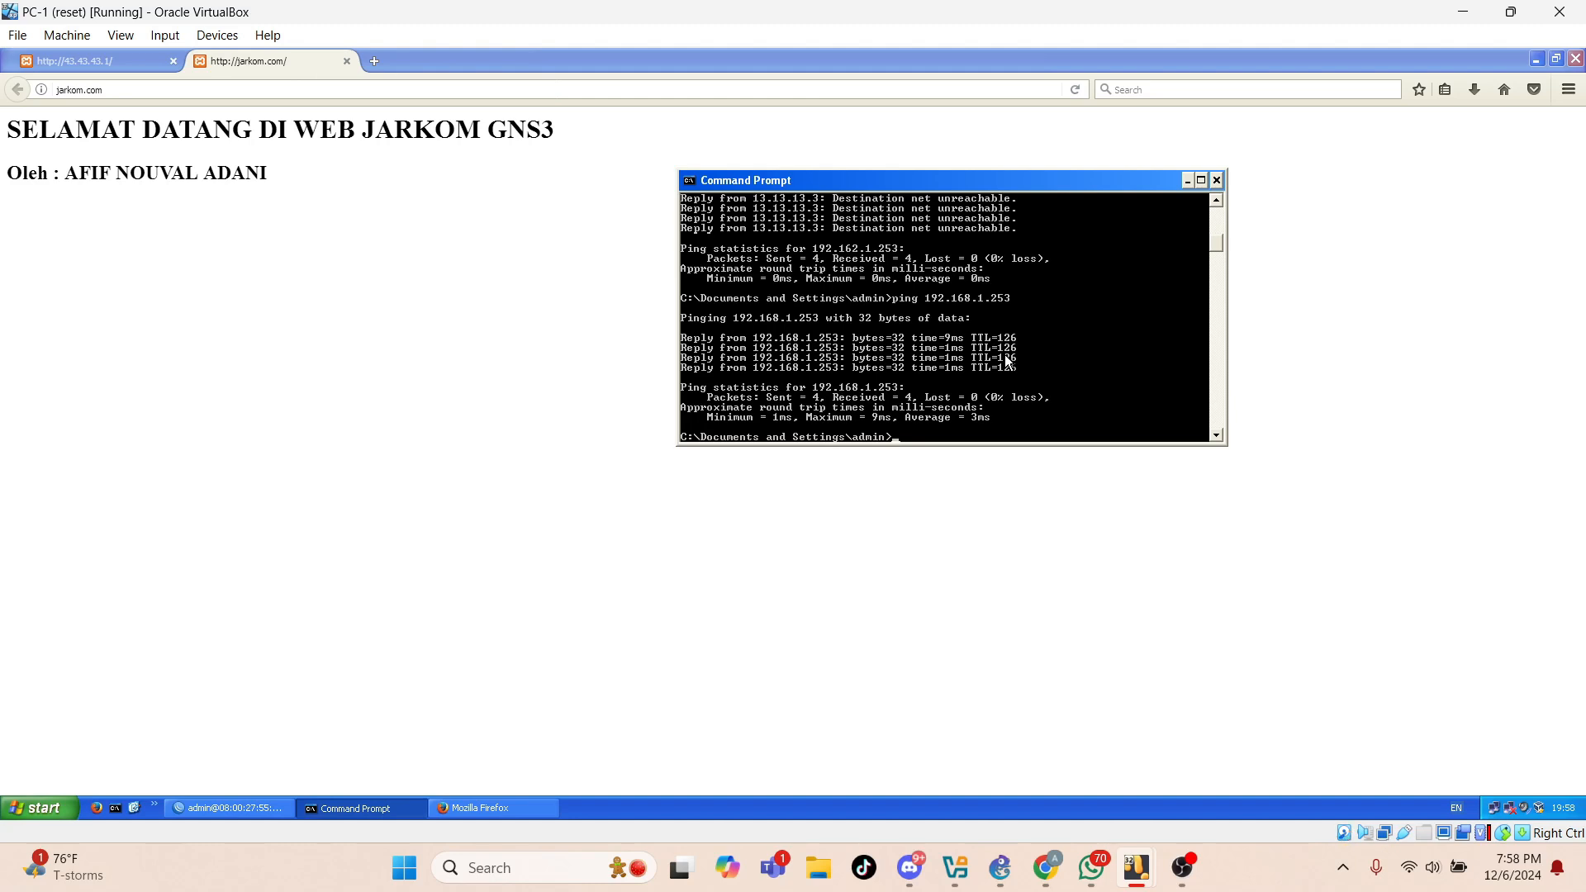
type("ping 43.43.43.1")
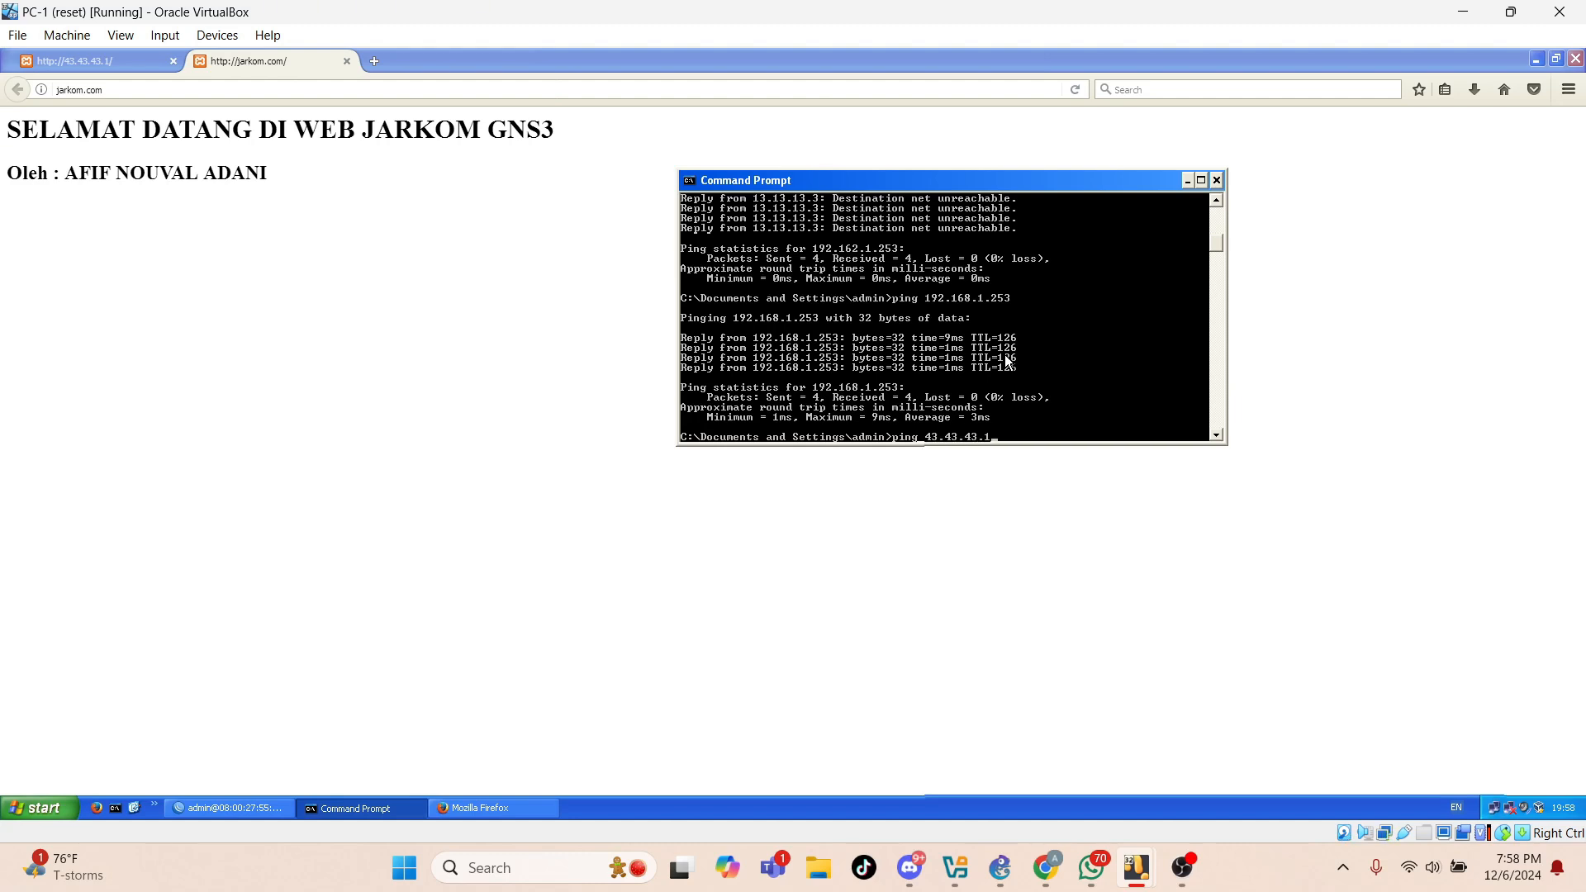
key("Return")
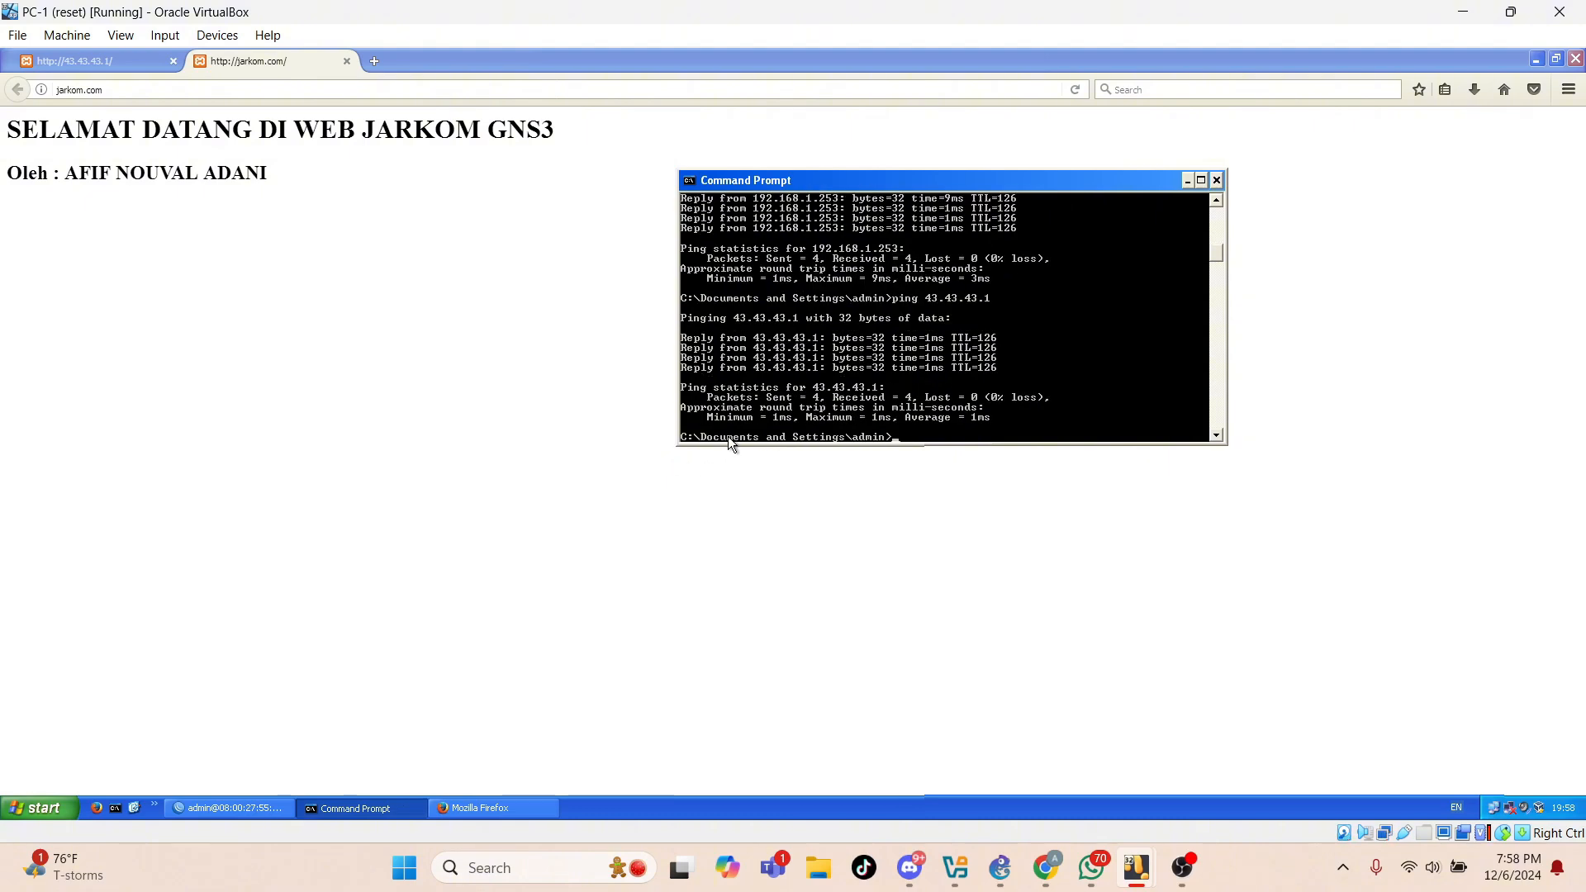
Return to WinBox and display the router's IP route list to examine its OSPF routes.
left_click(215, 807)
left_click(338, 261)
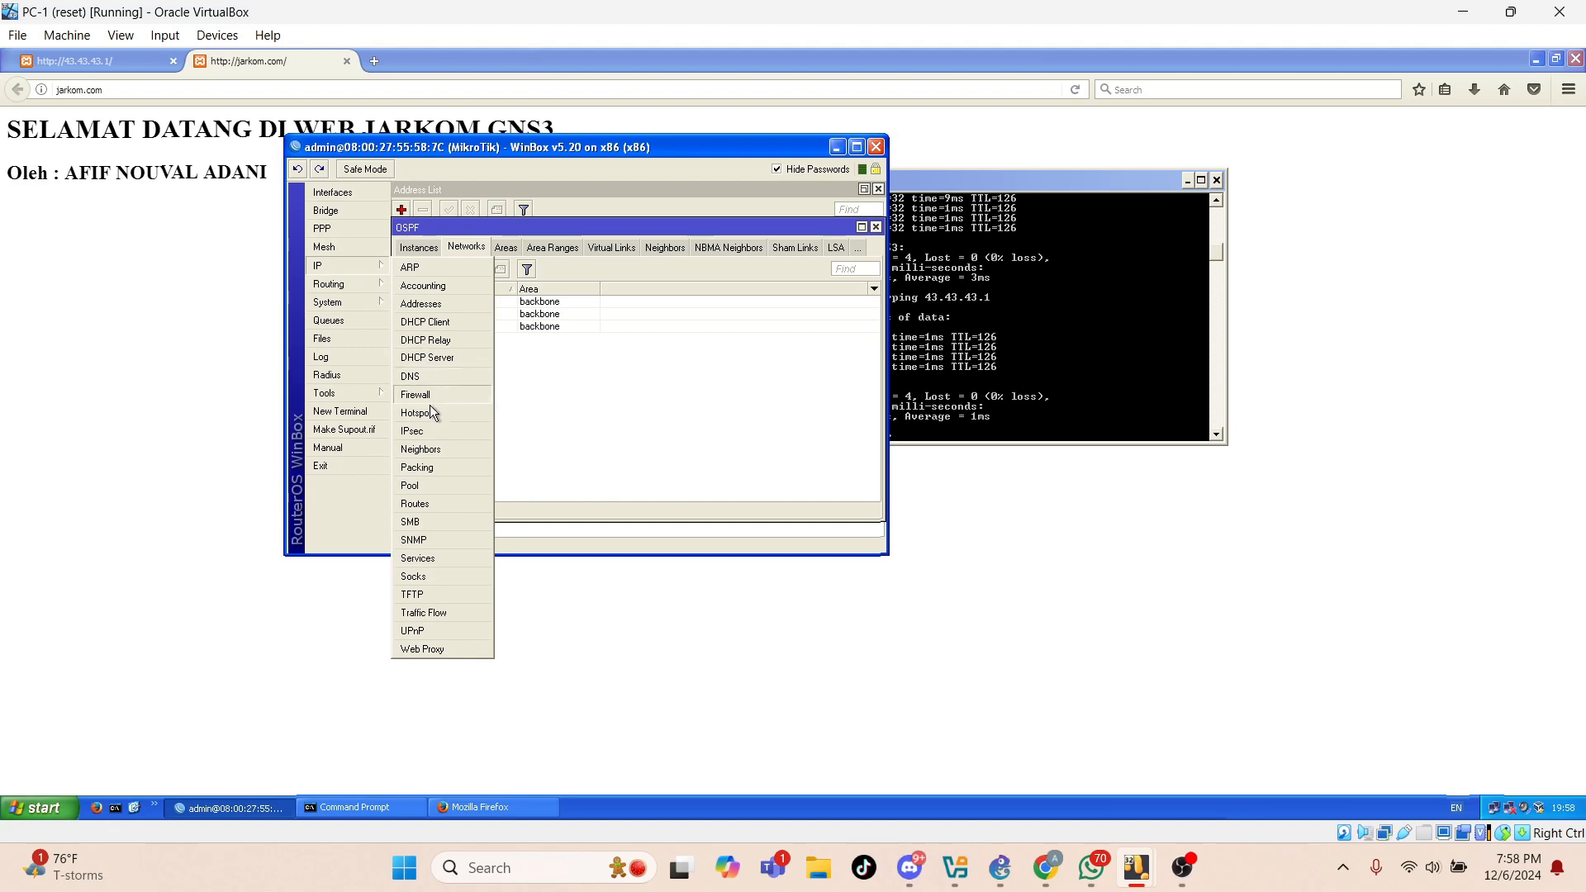
left_click(428, 507)
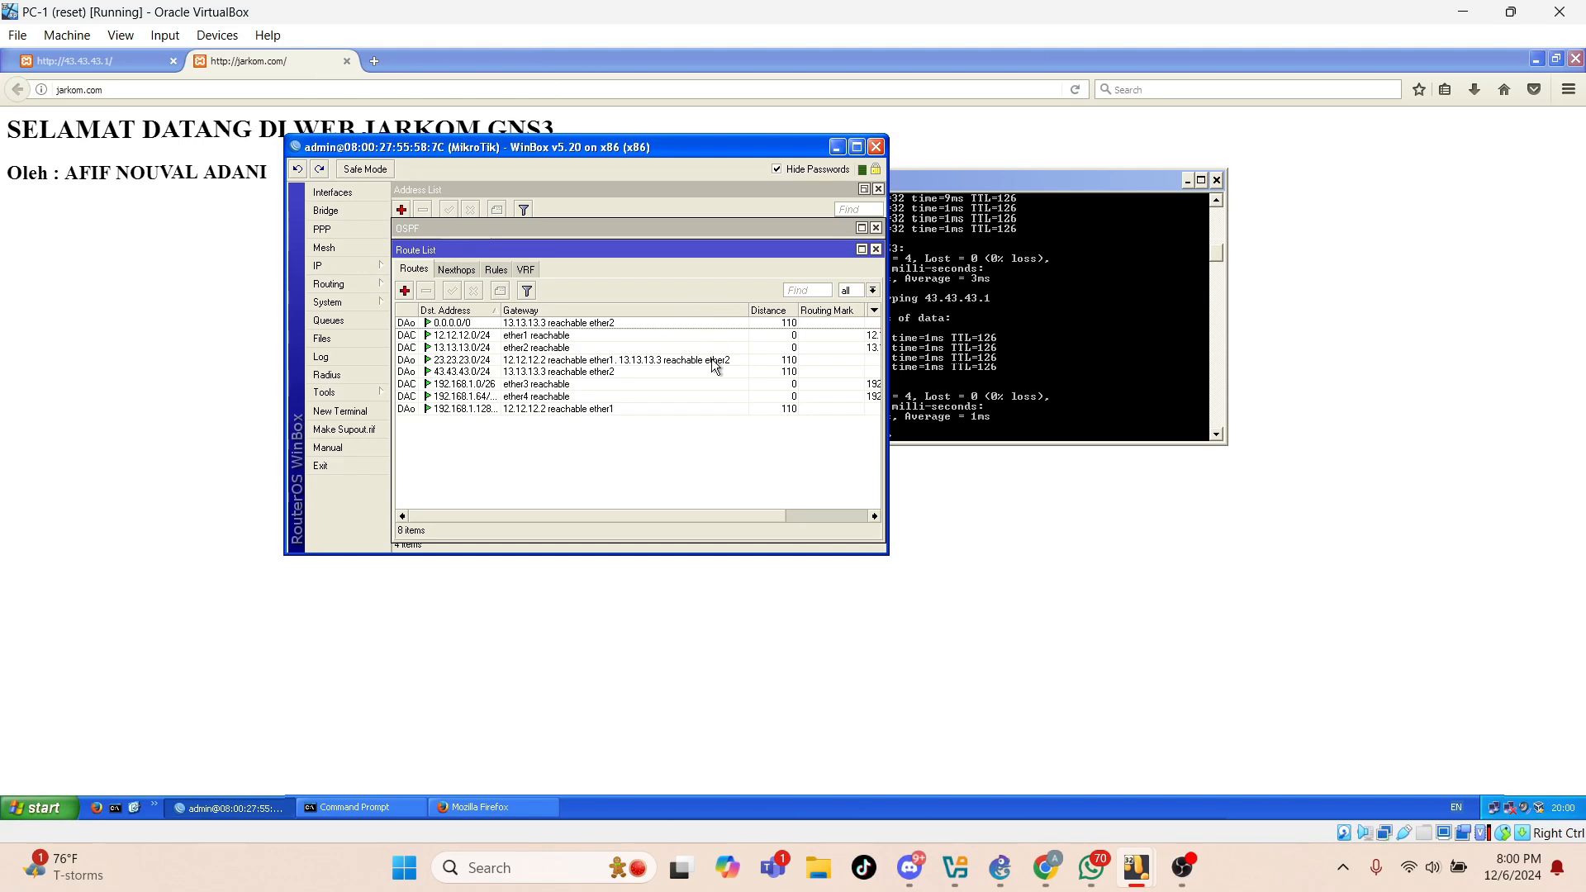
In a new router terminal, set disable-running-check=no for ethernet interfaces numbers 0,1,2,3,4.
left_click(340, 413)
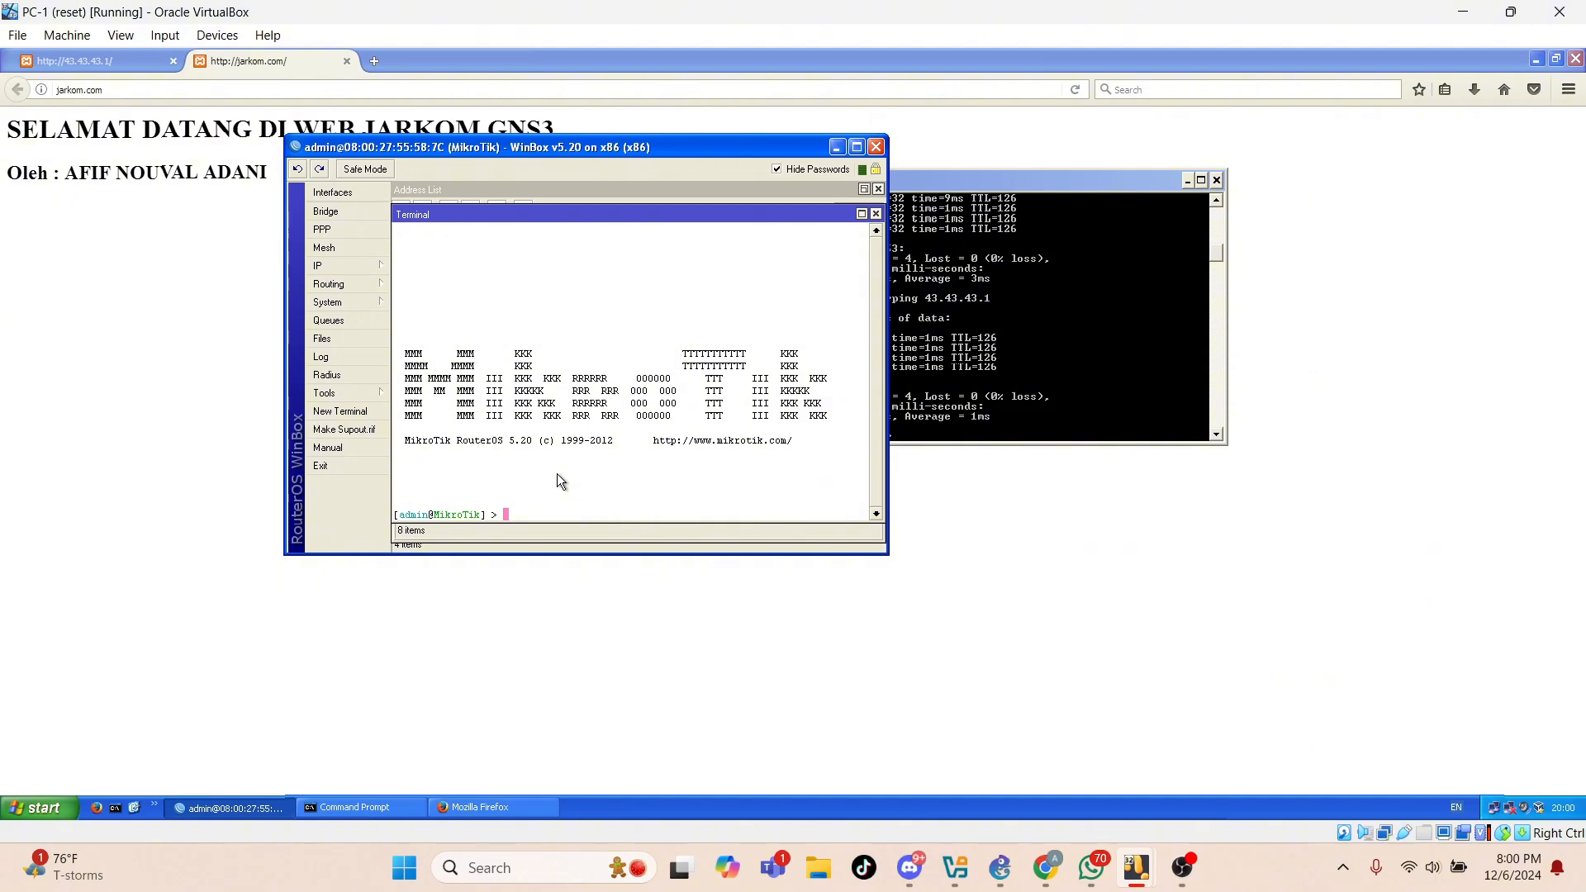
type("interface ethernet set d")
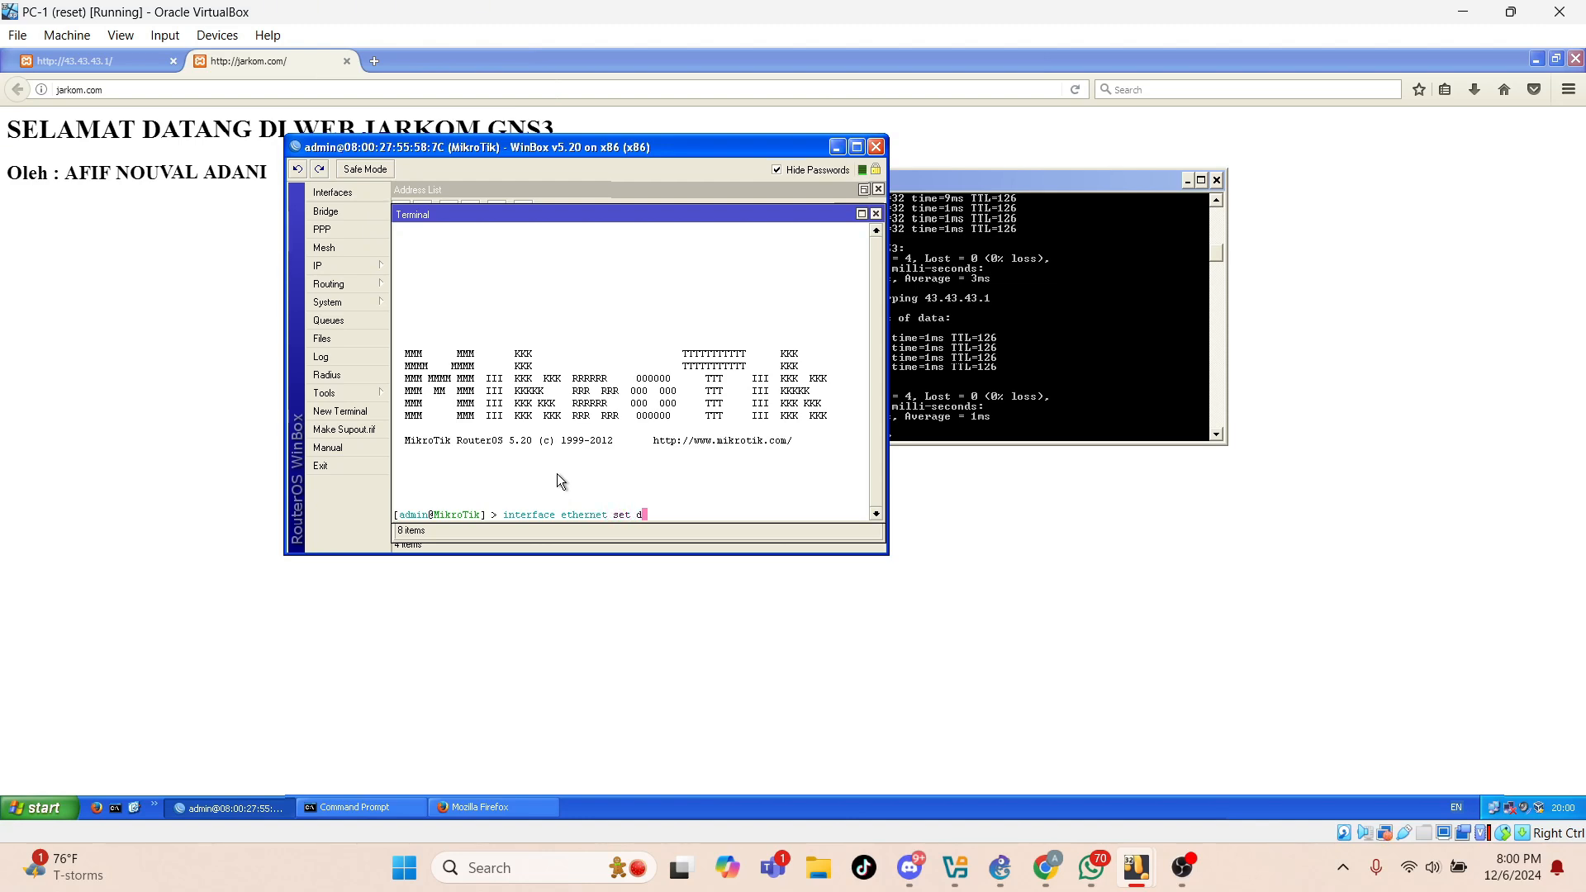
type("isable-")
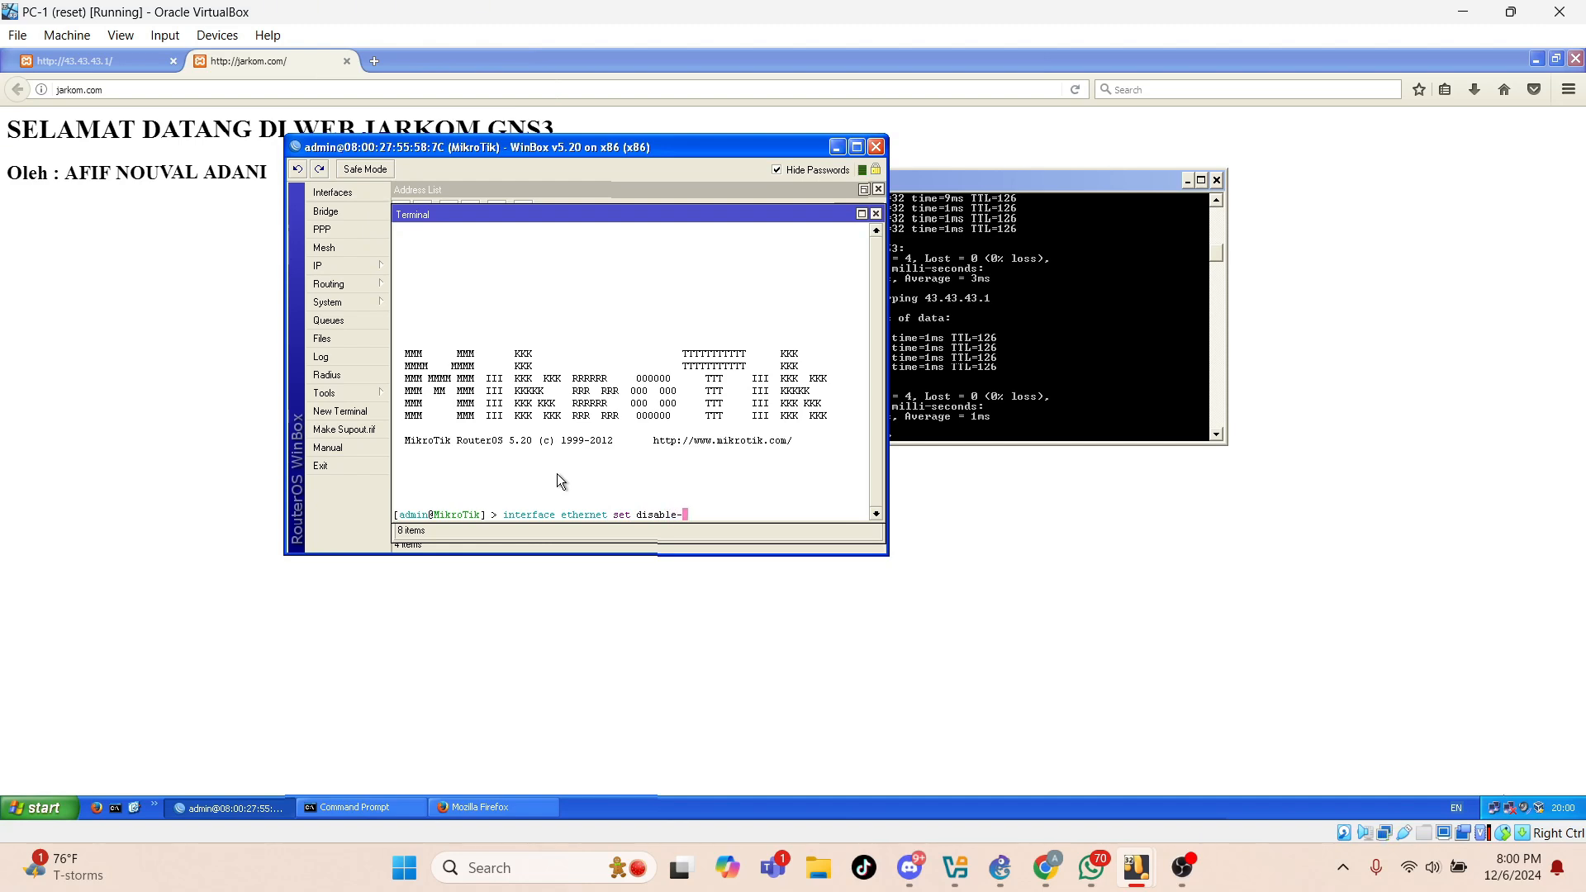
type("running-check=no")
type("numbers=0,1")
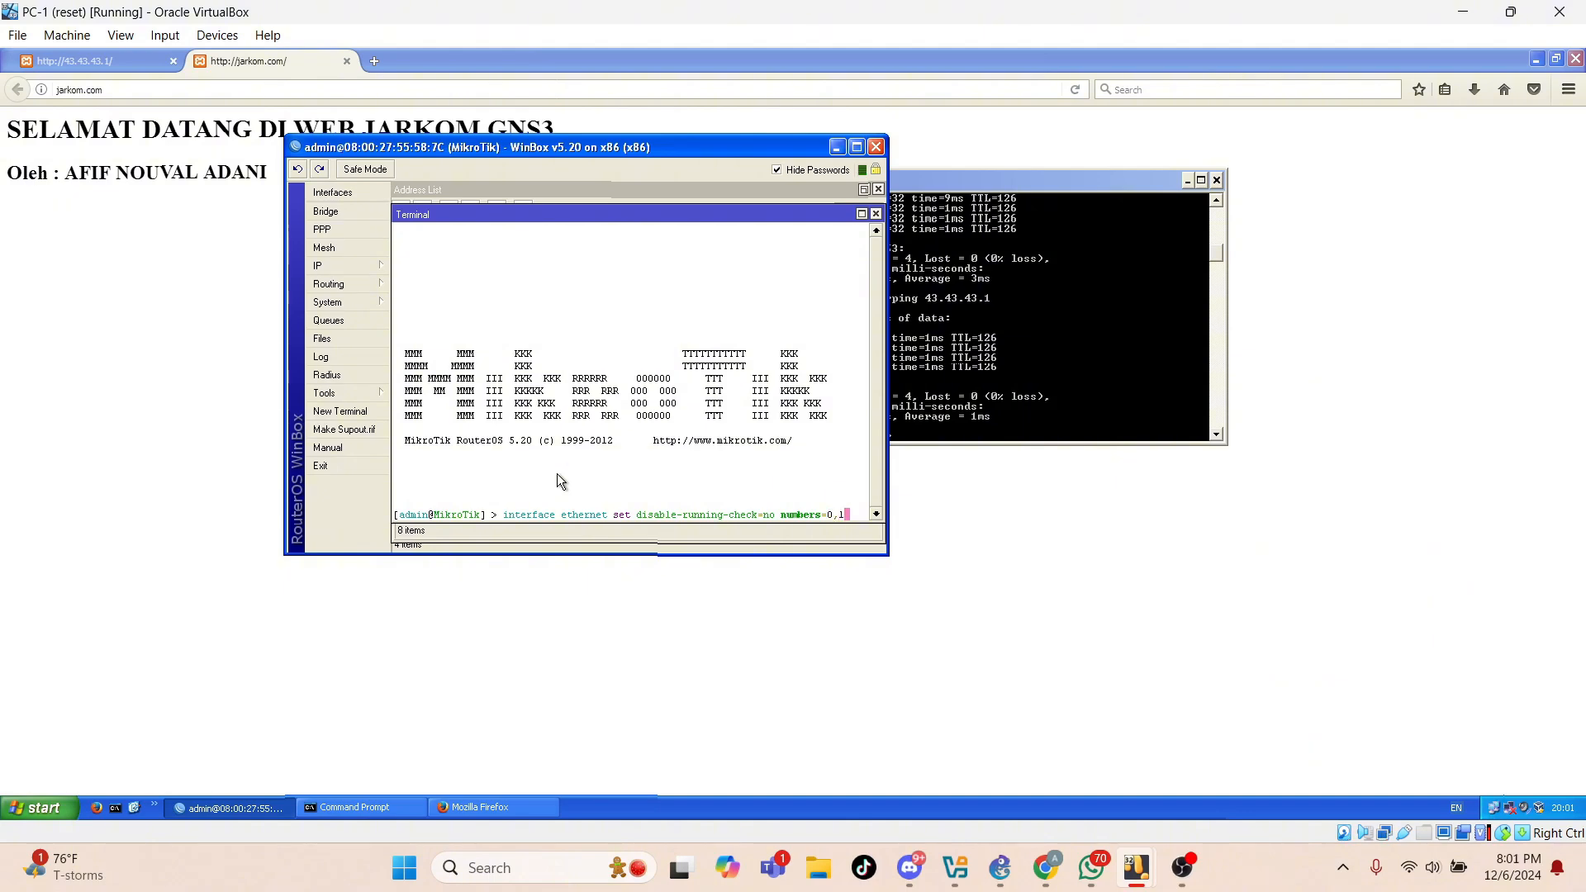
type(",2")
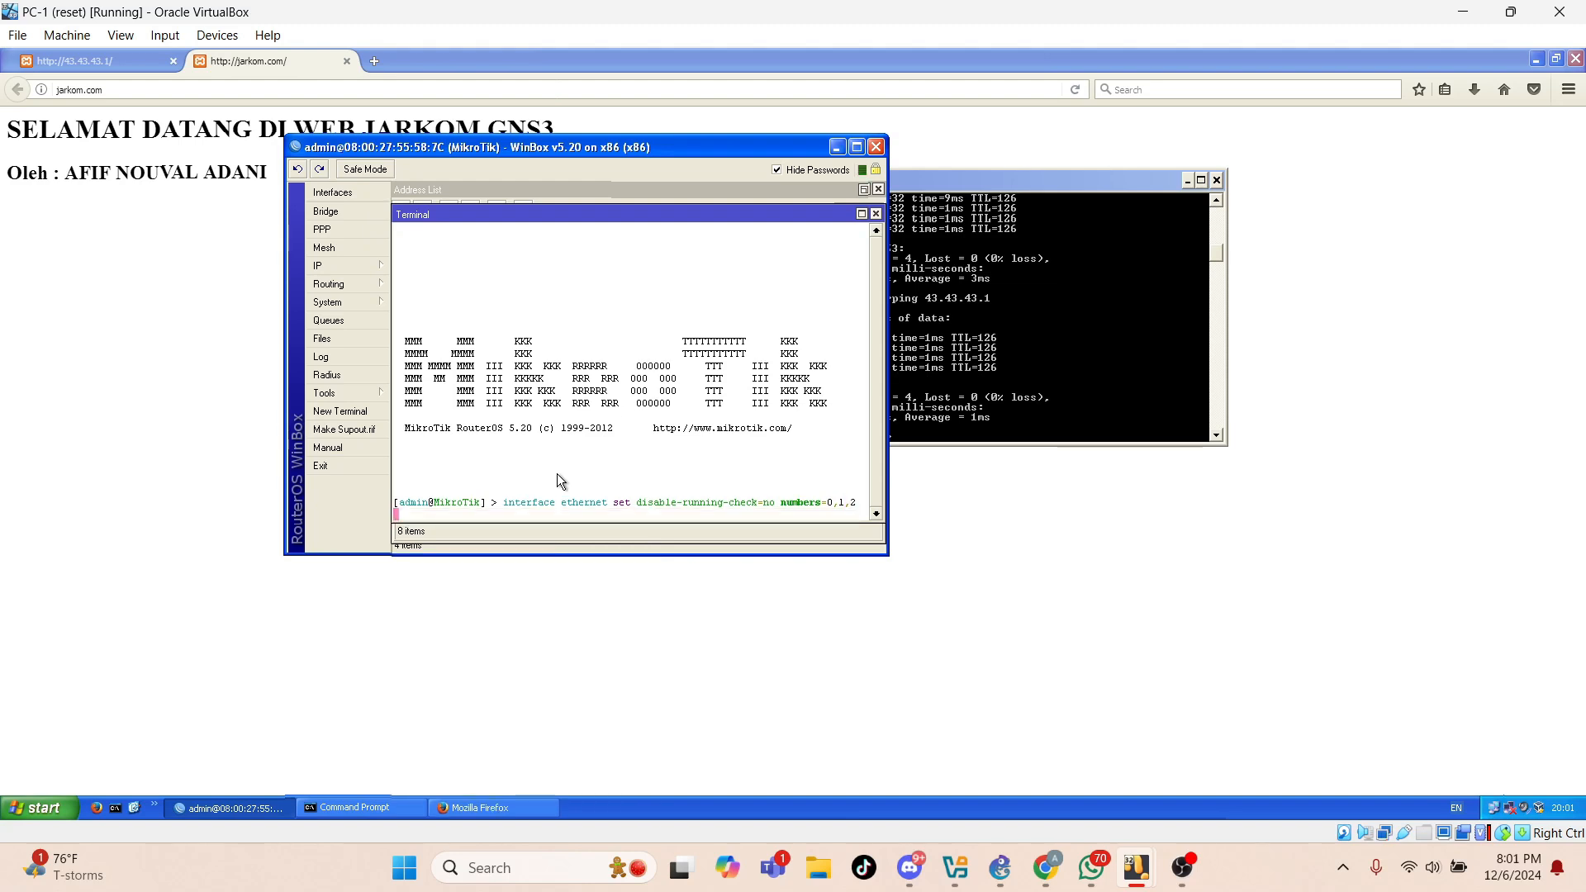
type(",2")
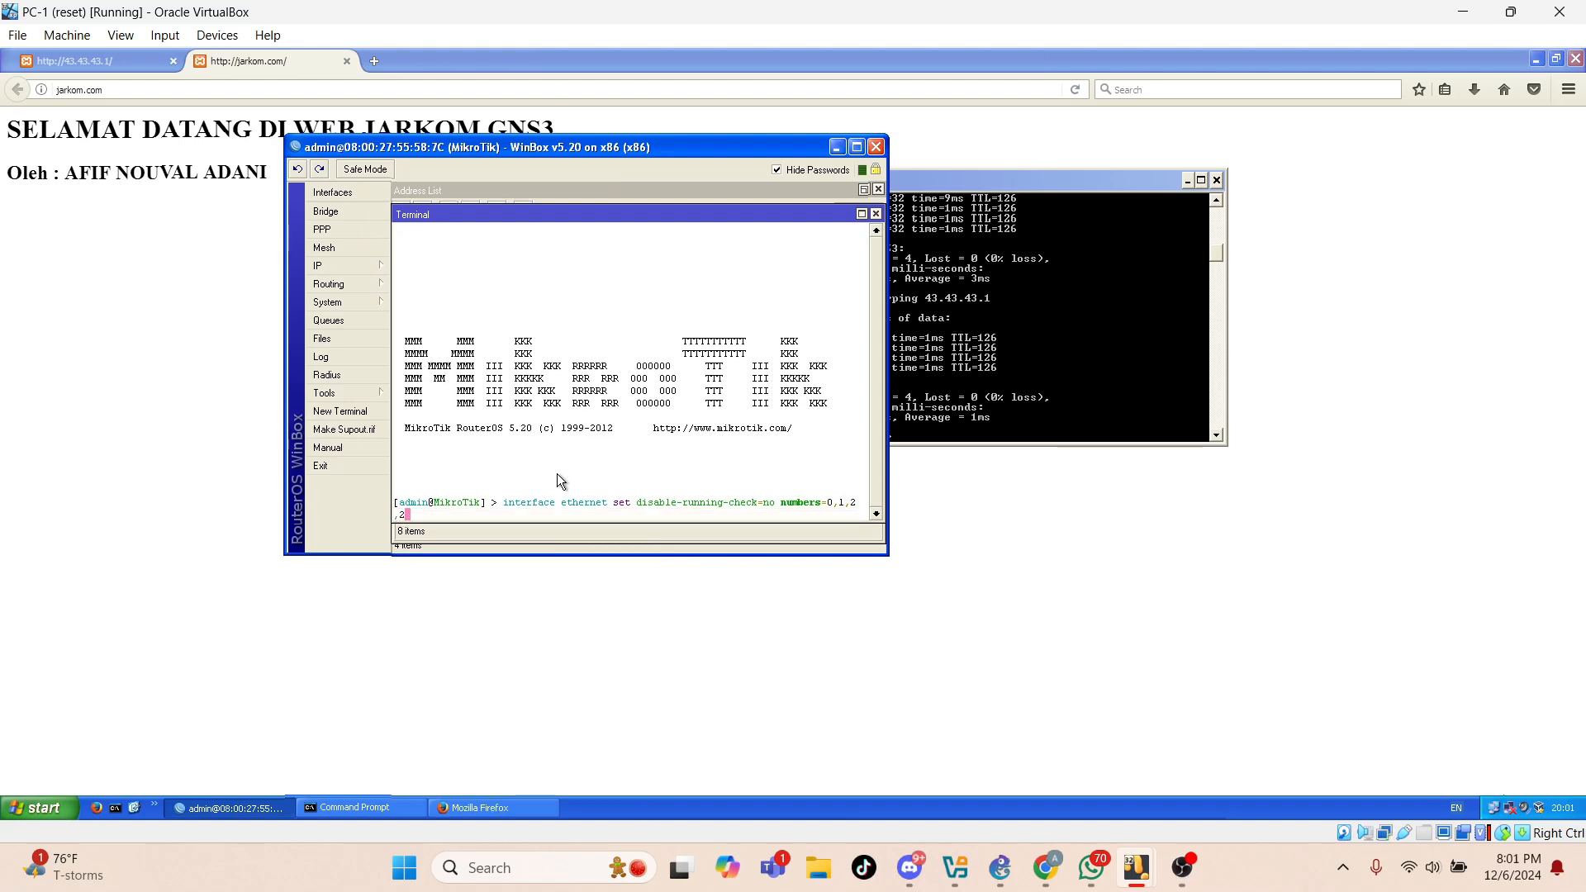
key("BackSpace")
type("3,4")
key("Return")
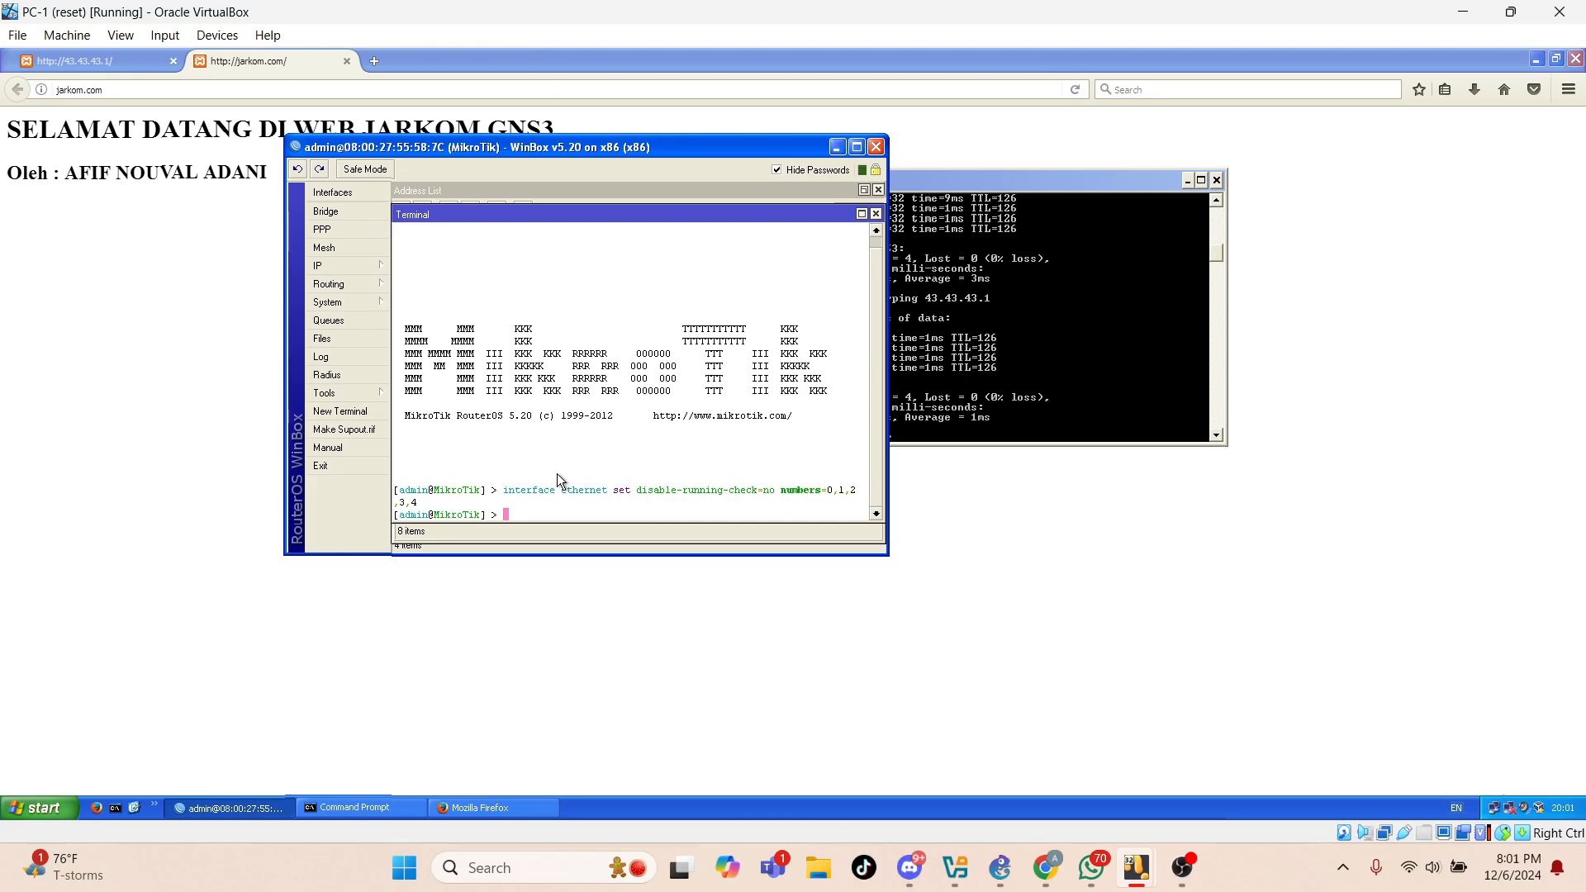
Switch to GNS3 and inspect the port connections of routers R-1, R-2 and R-3 in the topology.
left_click(999, 867)
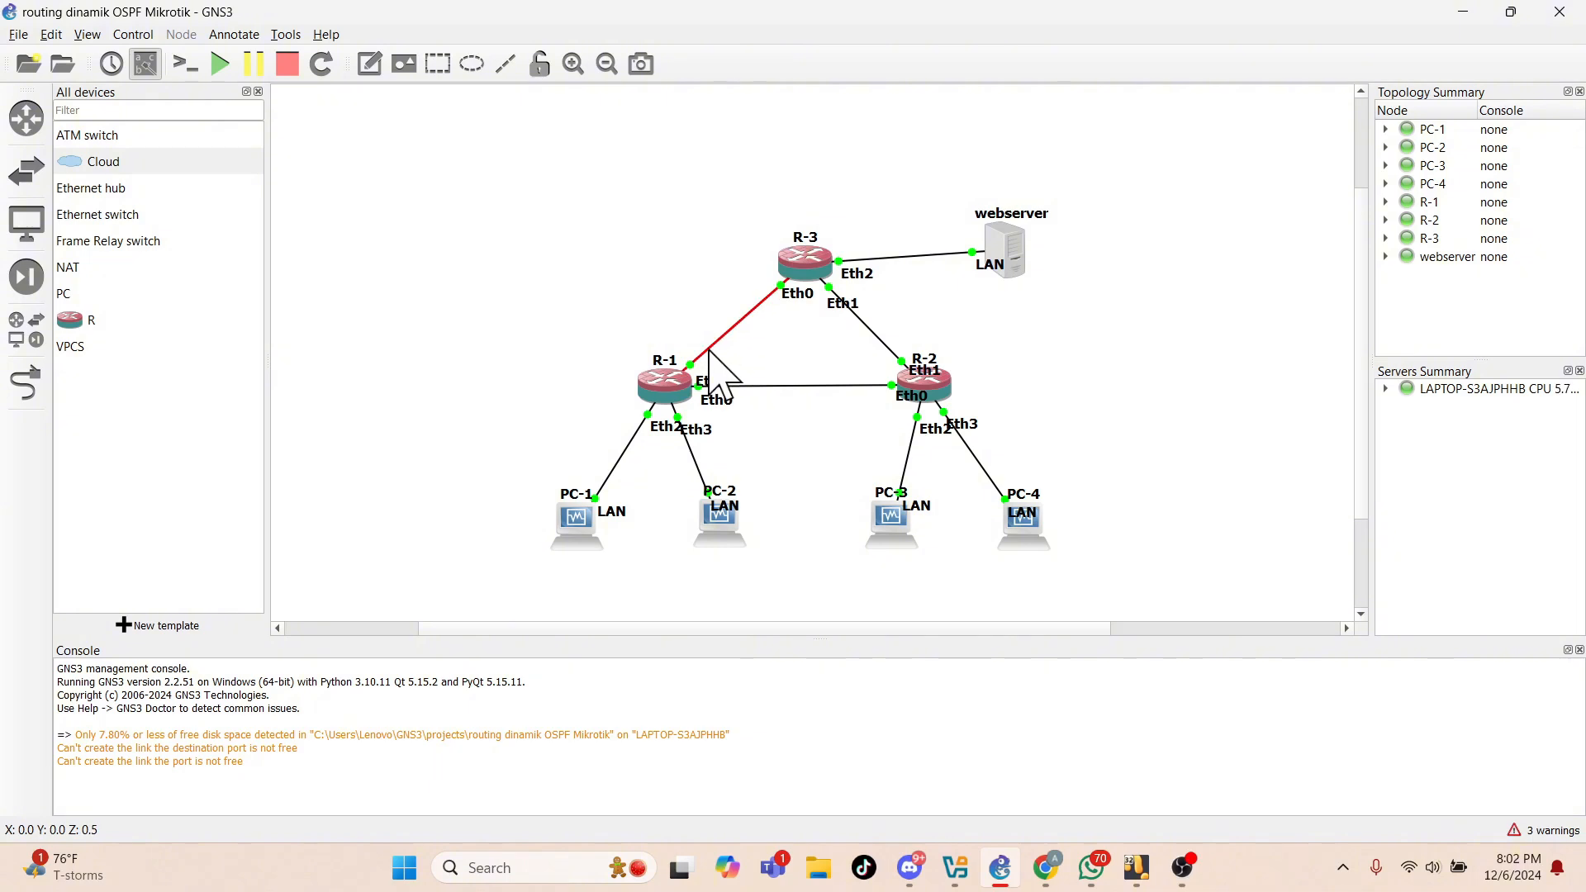
mouse_move(669, 381)
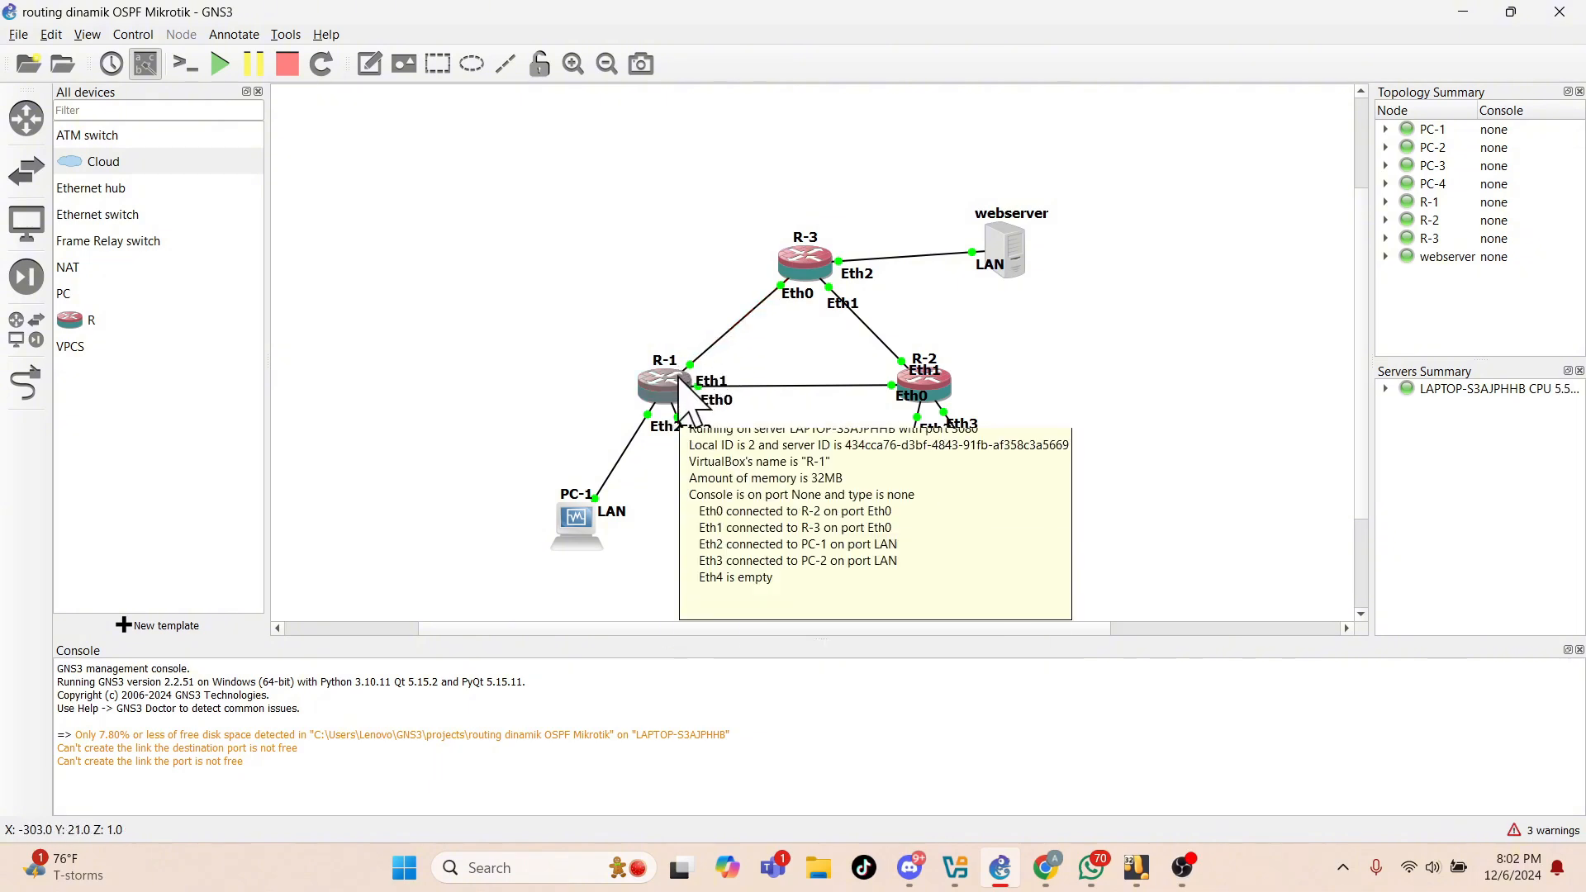
mouse_move(934, 377)
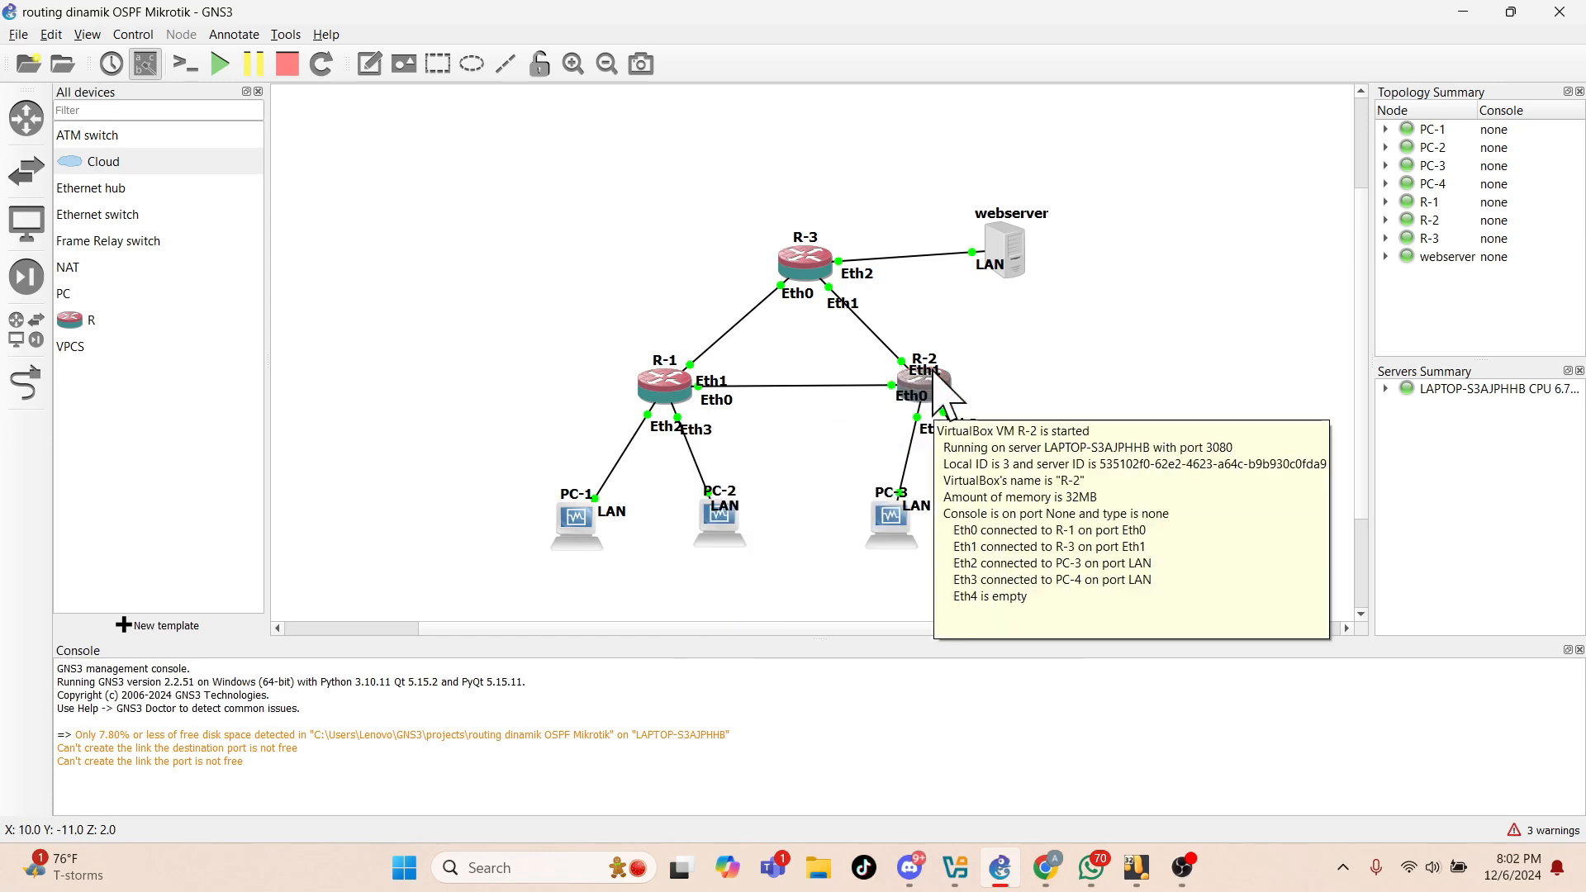
mouse_move(816, 280)
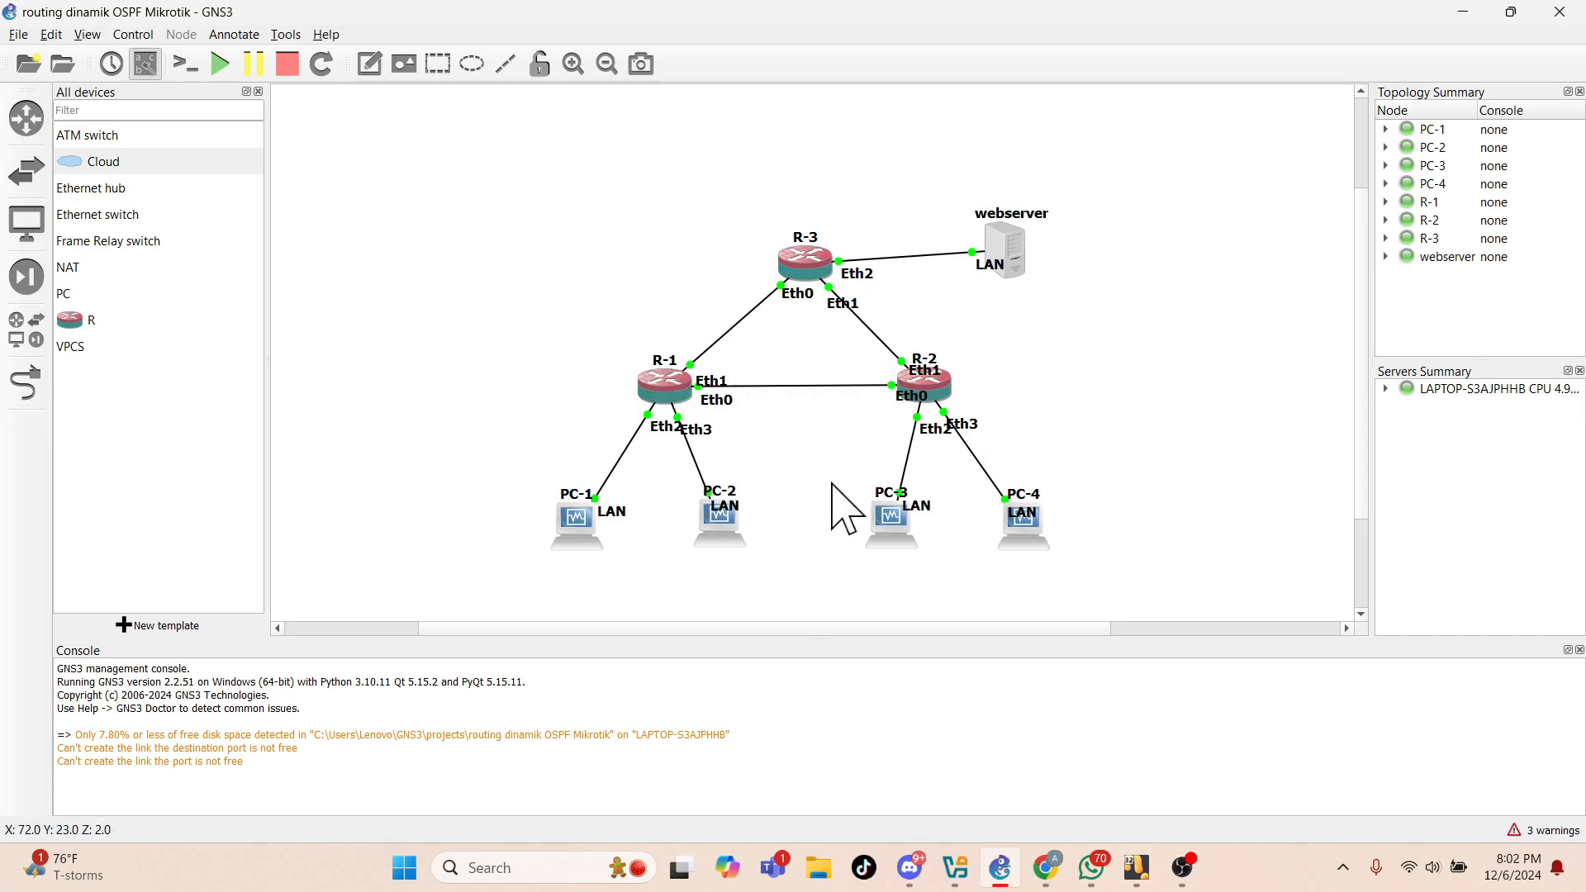
Return to PC-1's Command Prompt and trace the route to 43.43.43.1 with tracert.
key("alt+Tab")
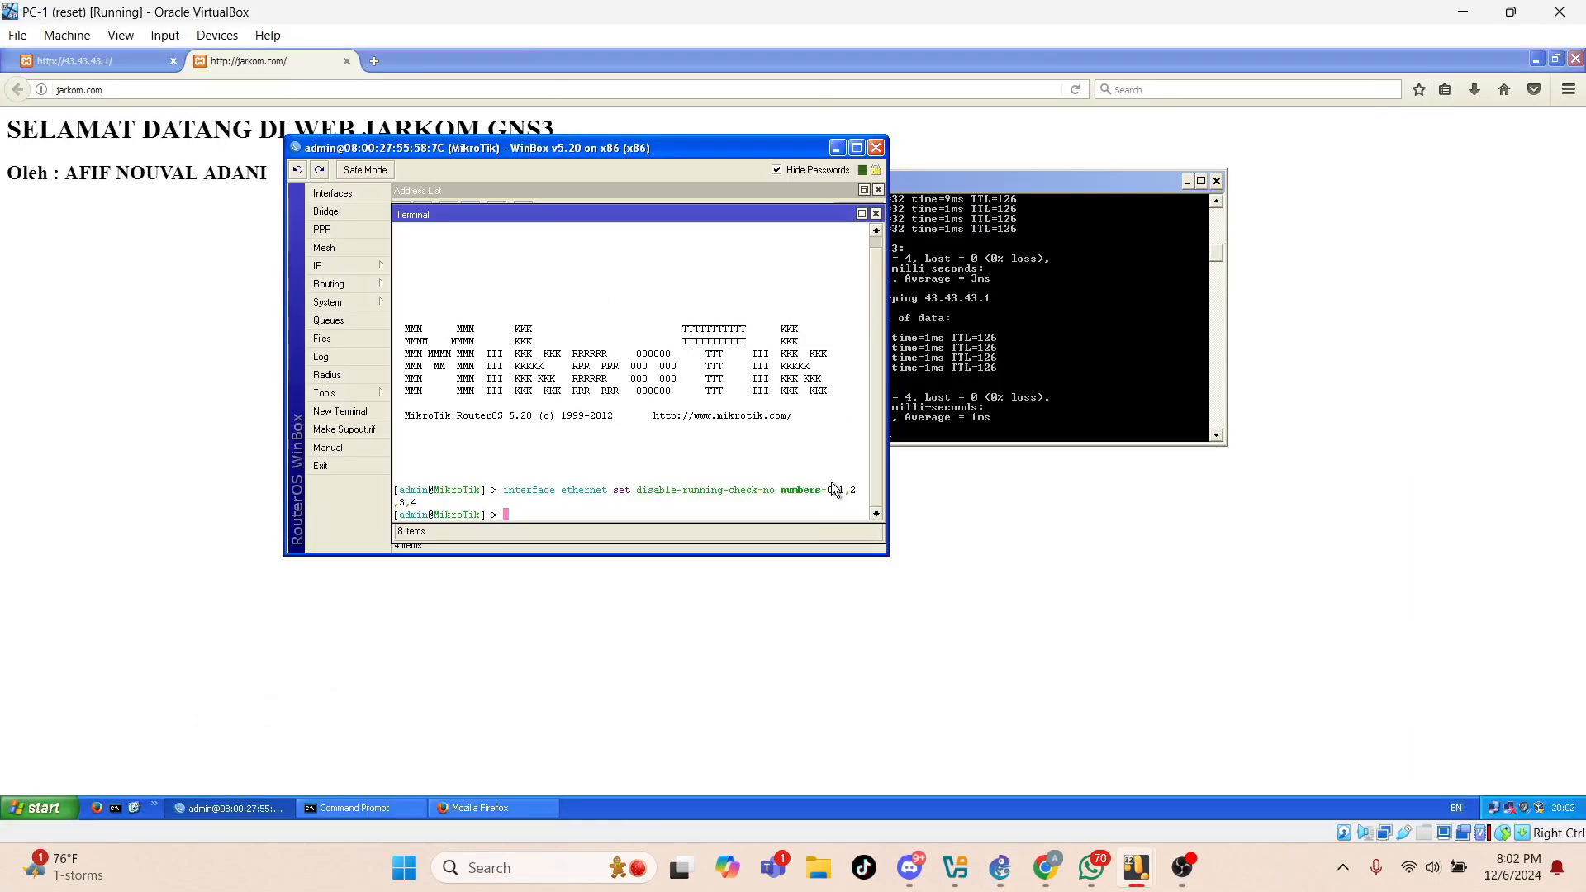
left_click(1027, 416)
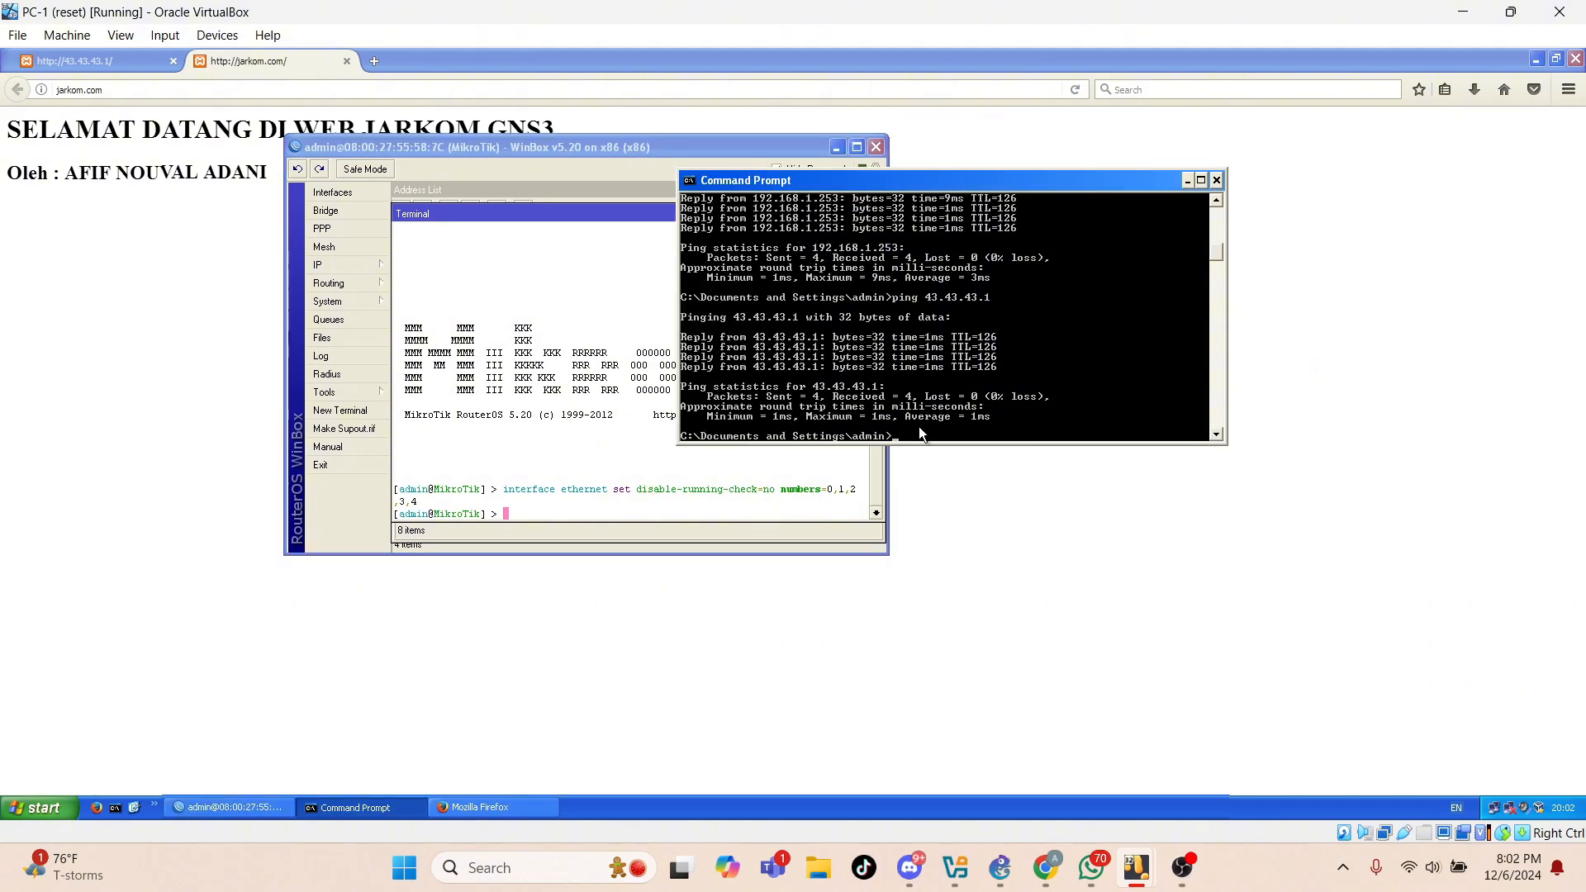
type("trac")
type("ert 43.43.43.1")
key("Return")
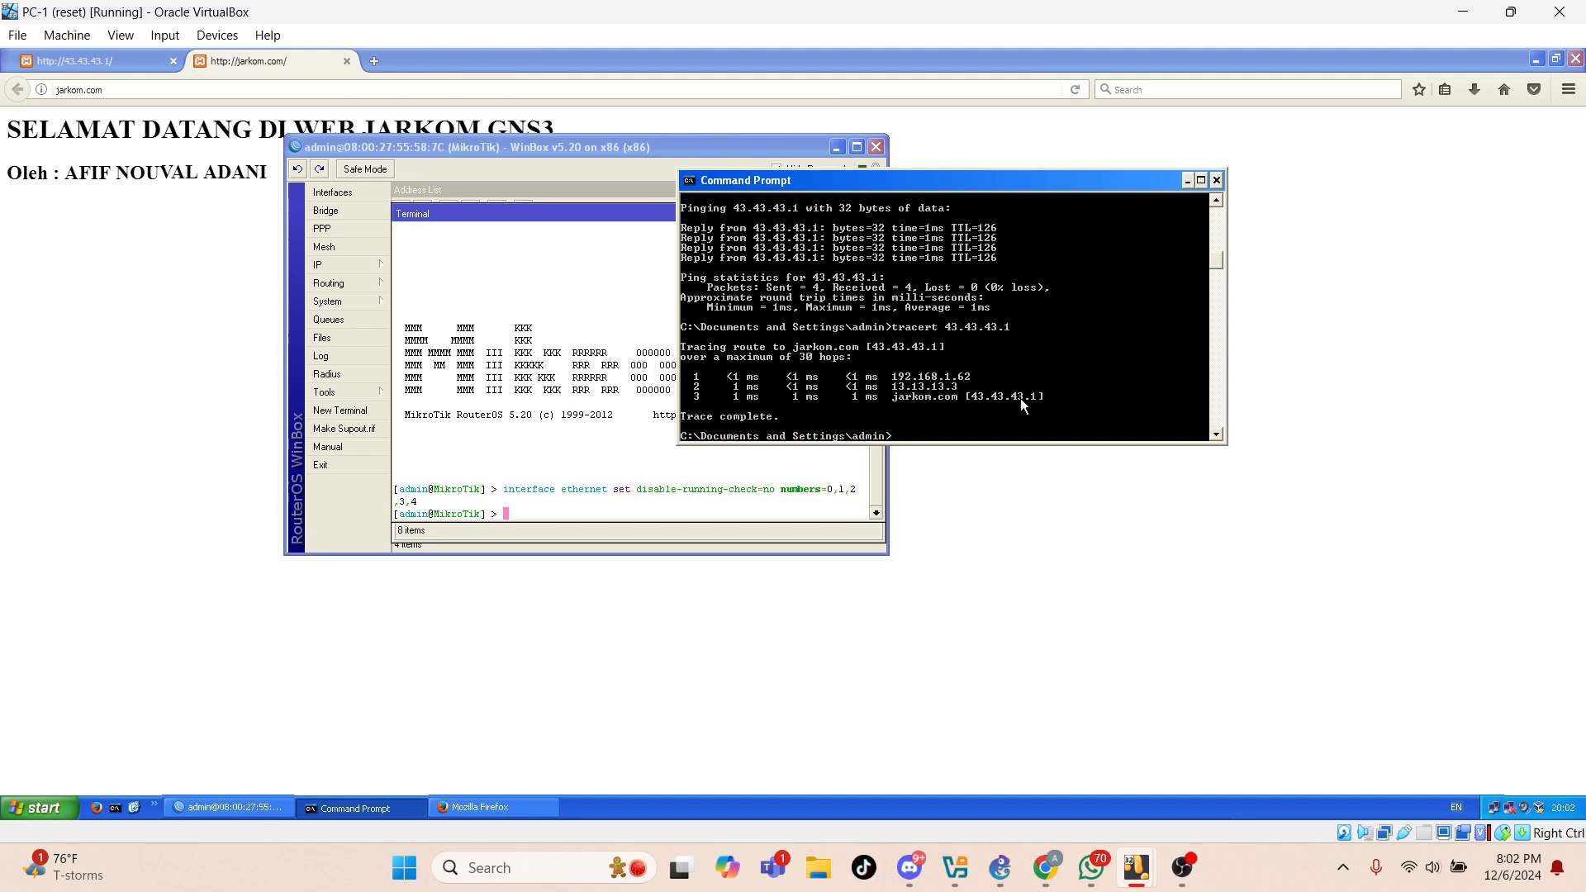
Switch to GNS3 and delete the link between R-1's Eth1 and R-3's Eth0 in the topology.
key("alt+Tab")
key("alt+Tab")
right_click(1001, 867)
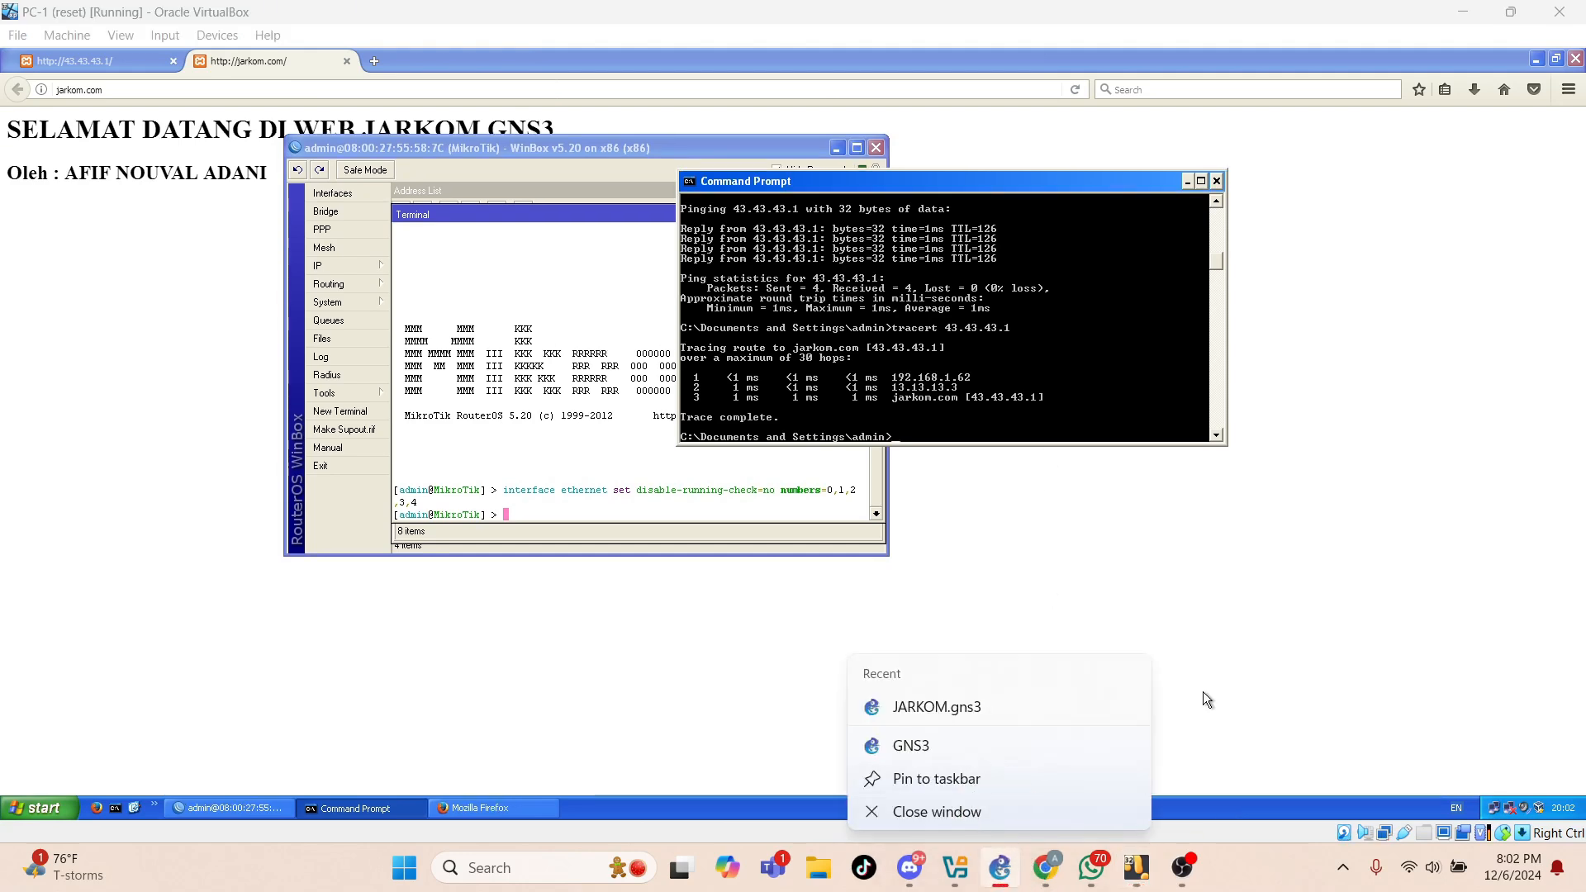
left_click(1219, 678)
mouse_move(1000, 846)
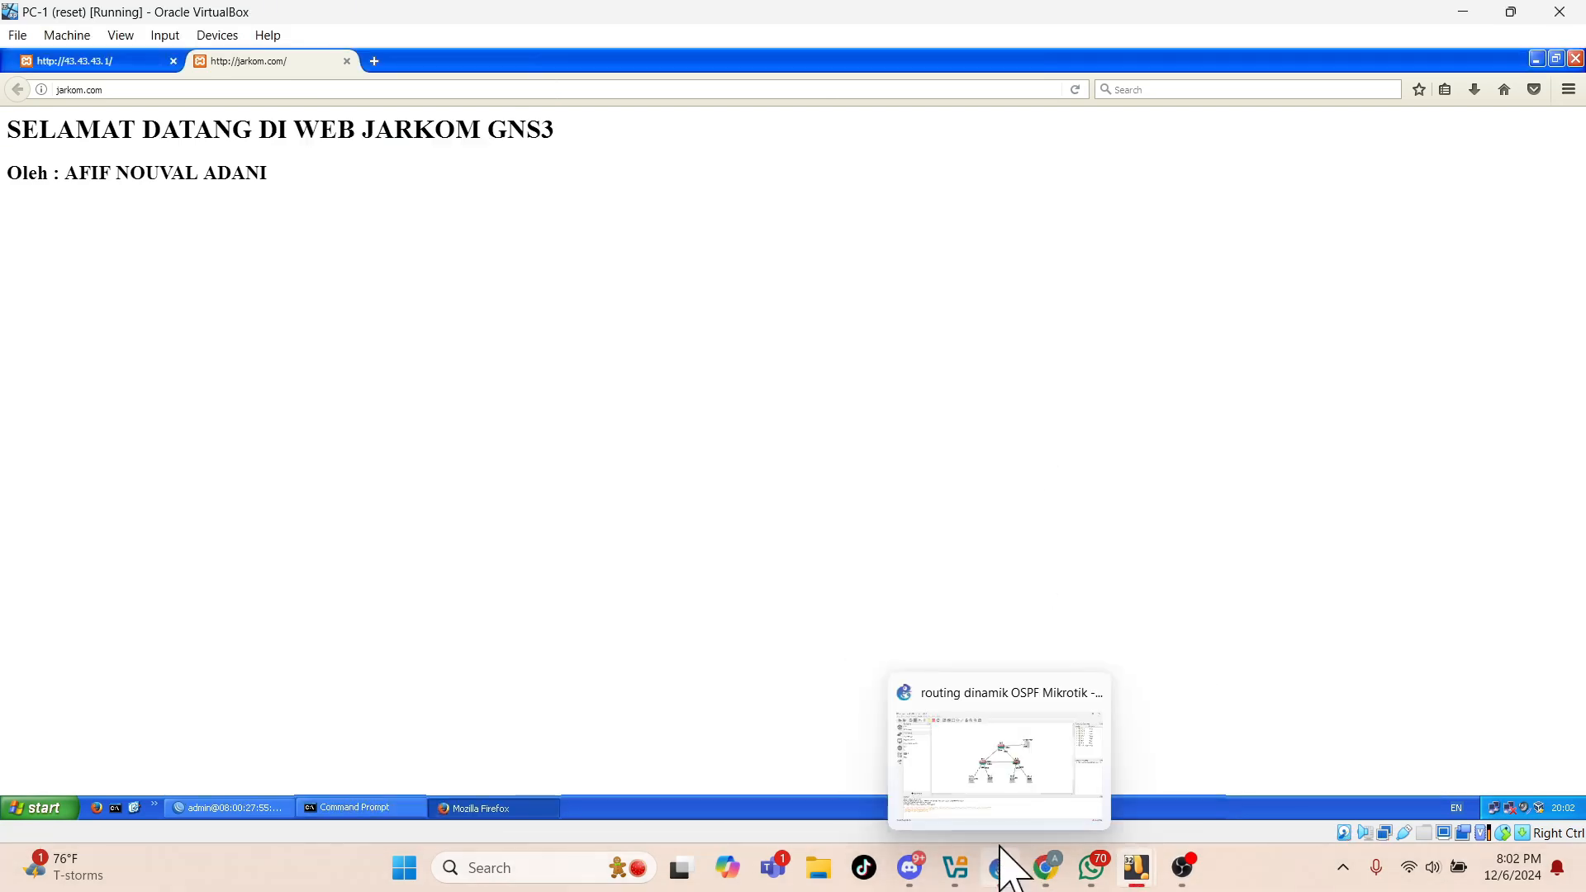
left_click(1001, 785)
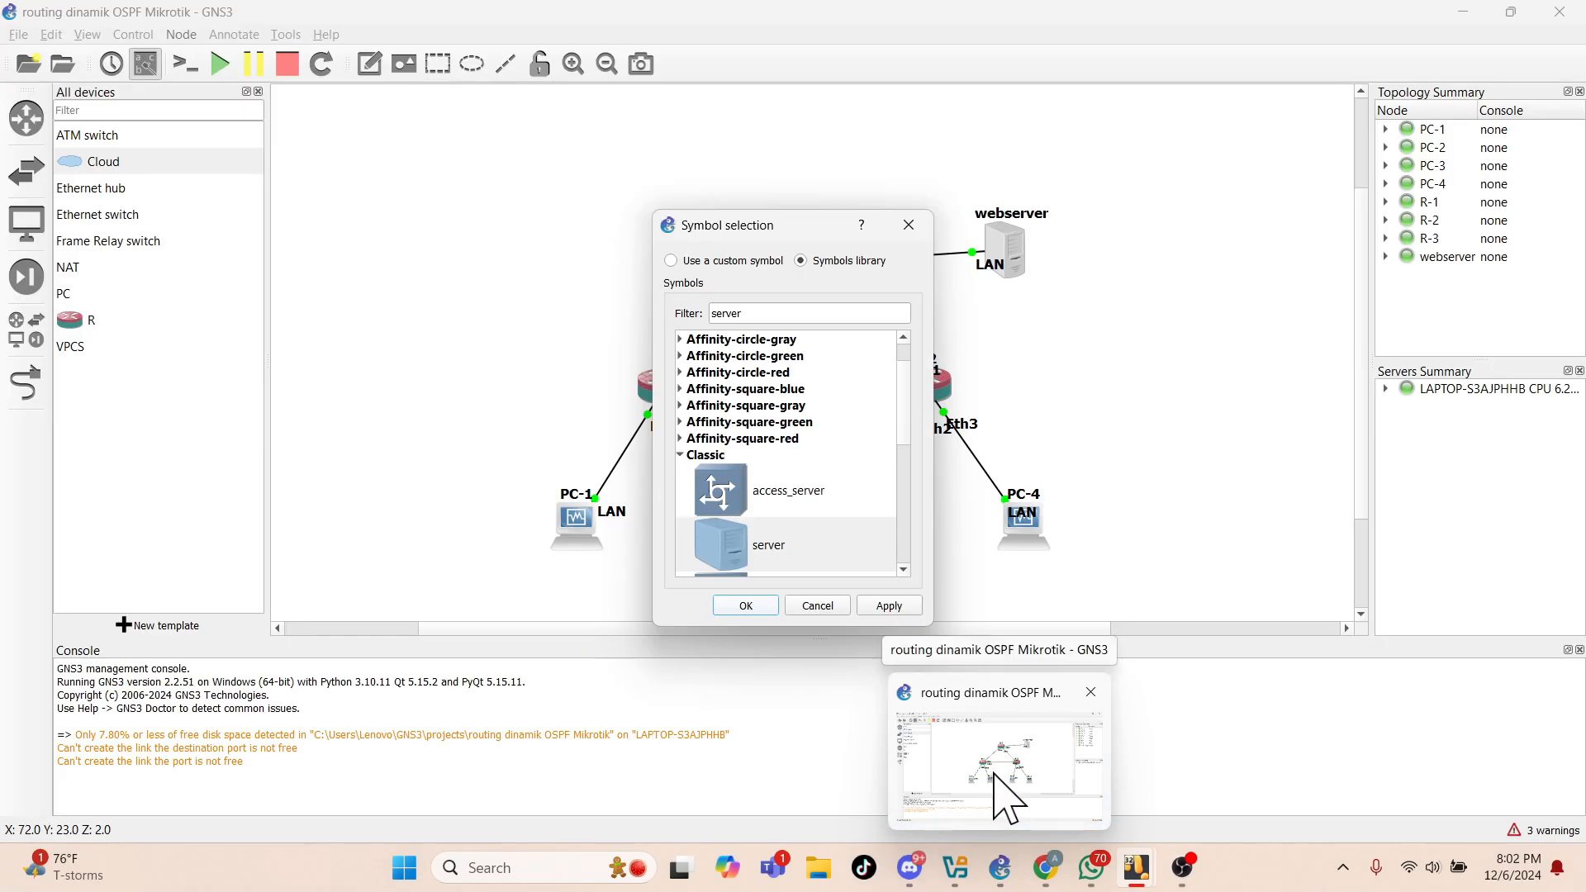
left_click(993, 773)
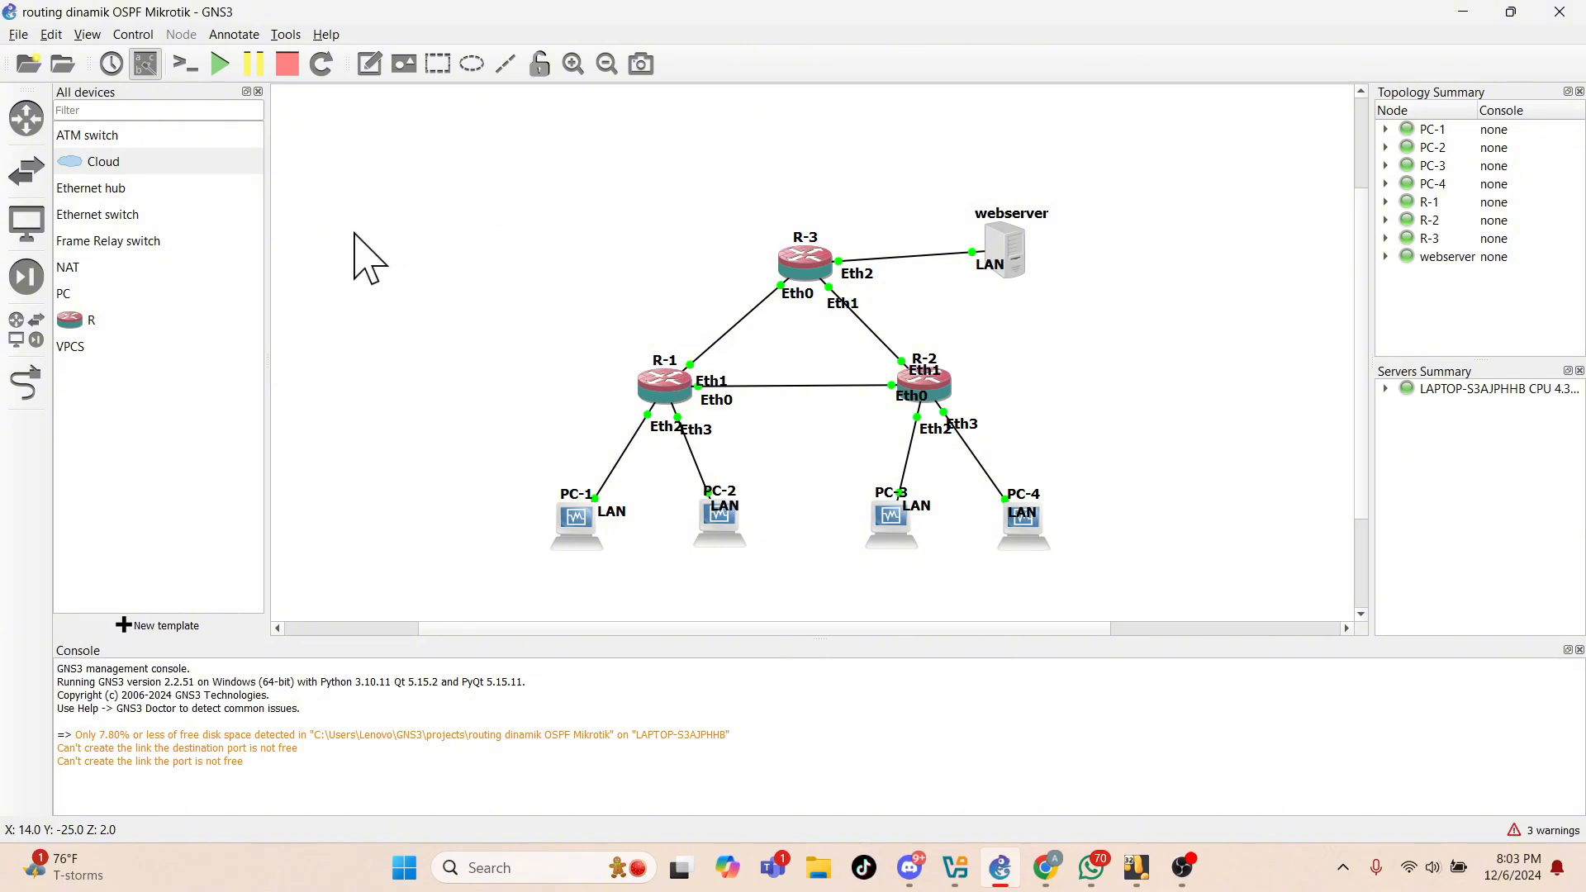
right_click(712, 348)
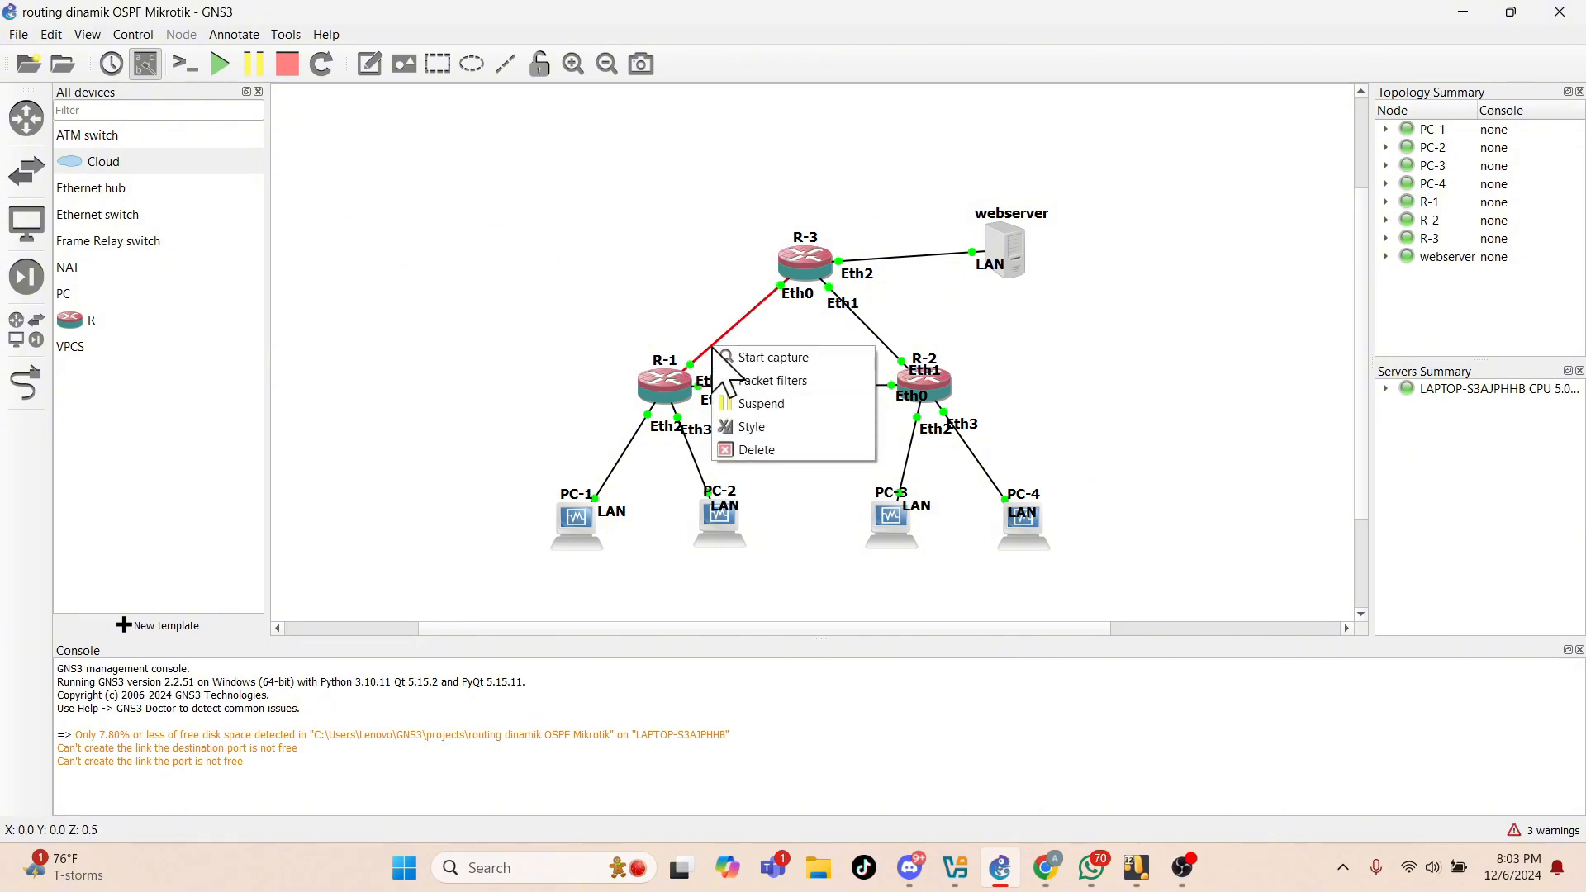
left_click(743, 451)
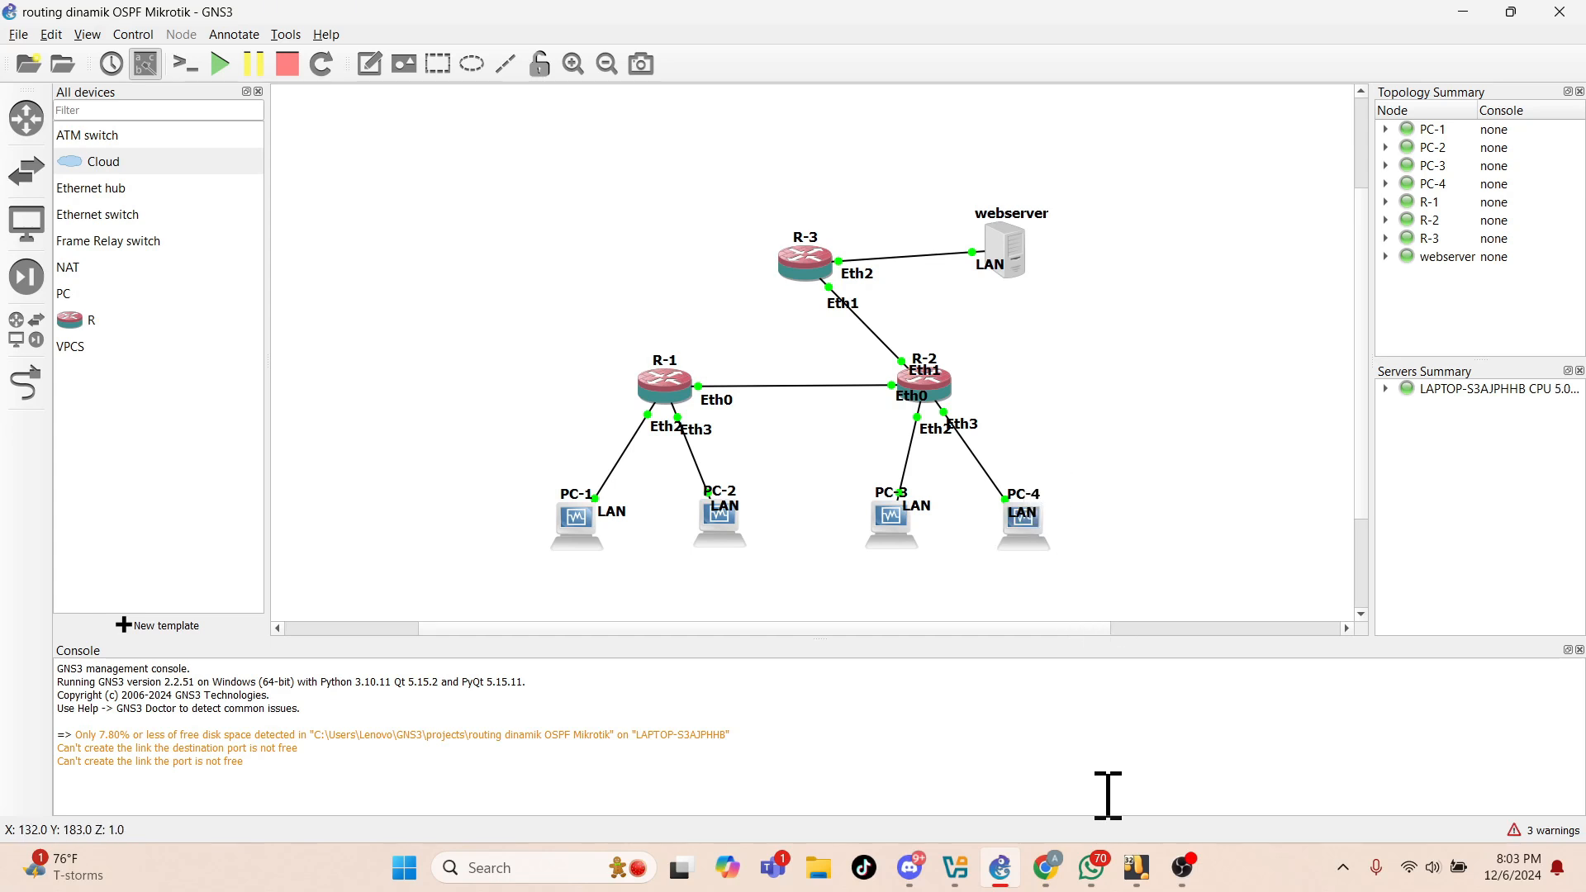
Switch to PC-1's Command Prompt and run tracert to 43.43.43.1 again over the changed topology.
mouse_move(995, 877)
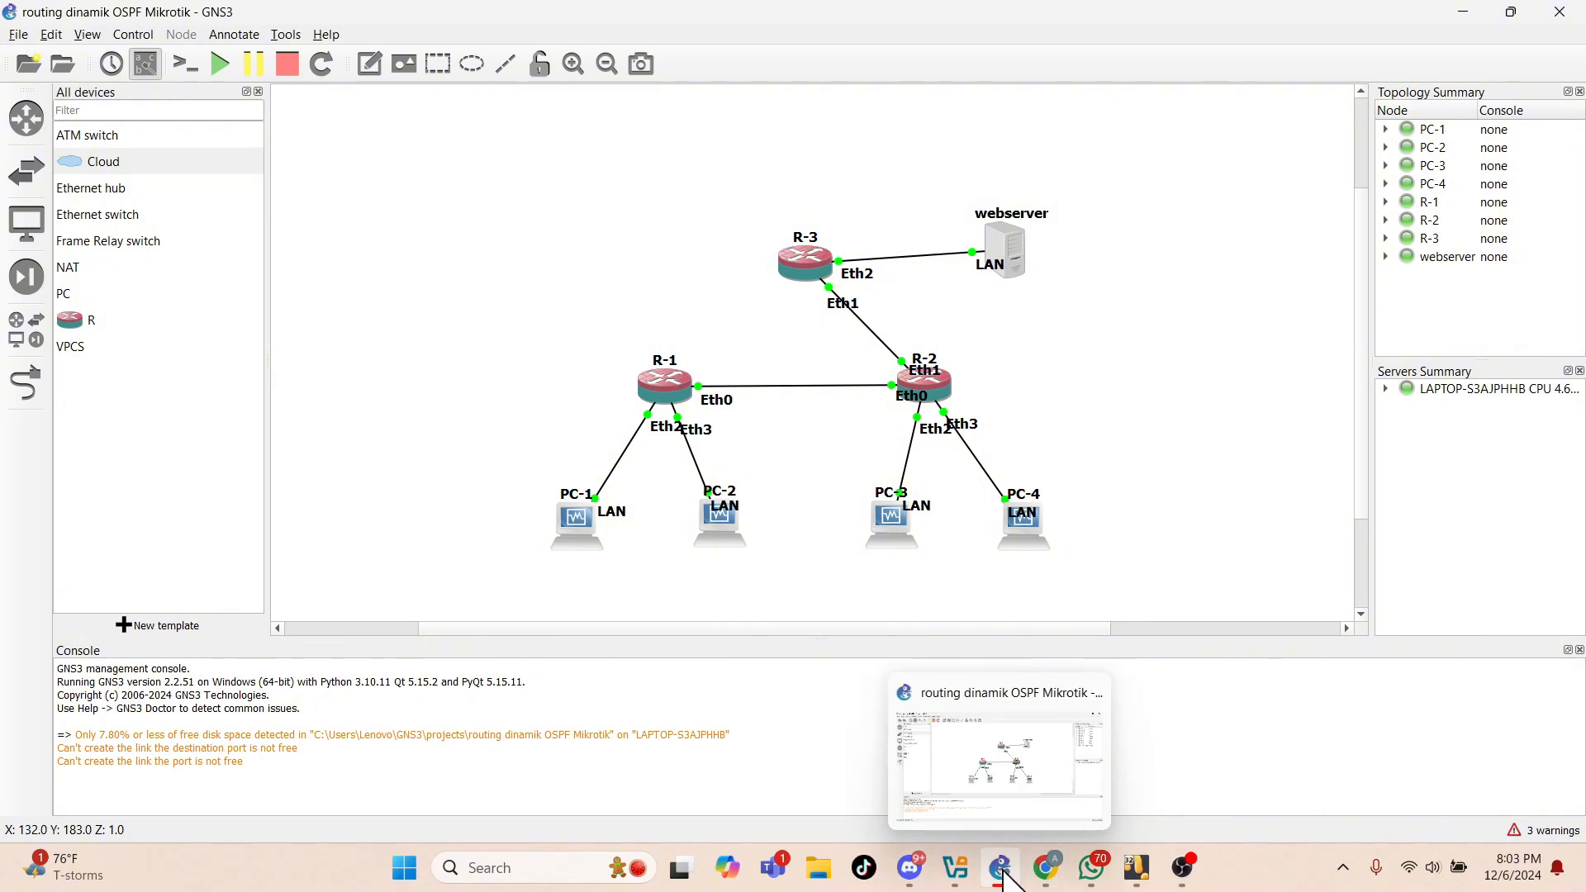
mouse_move(1140, 880)
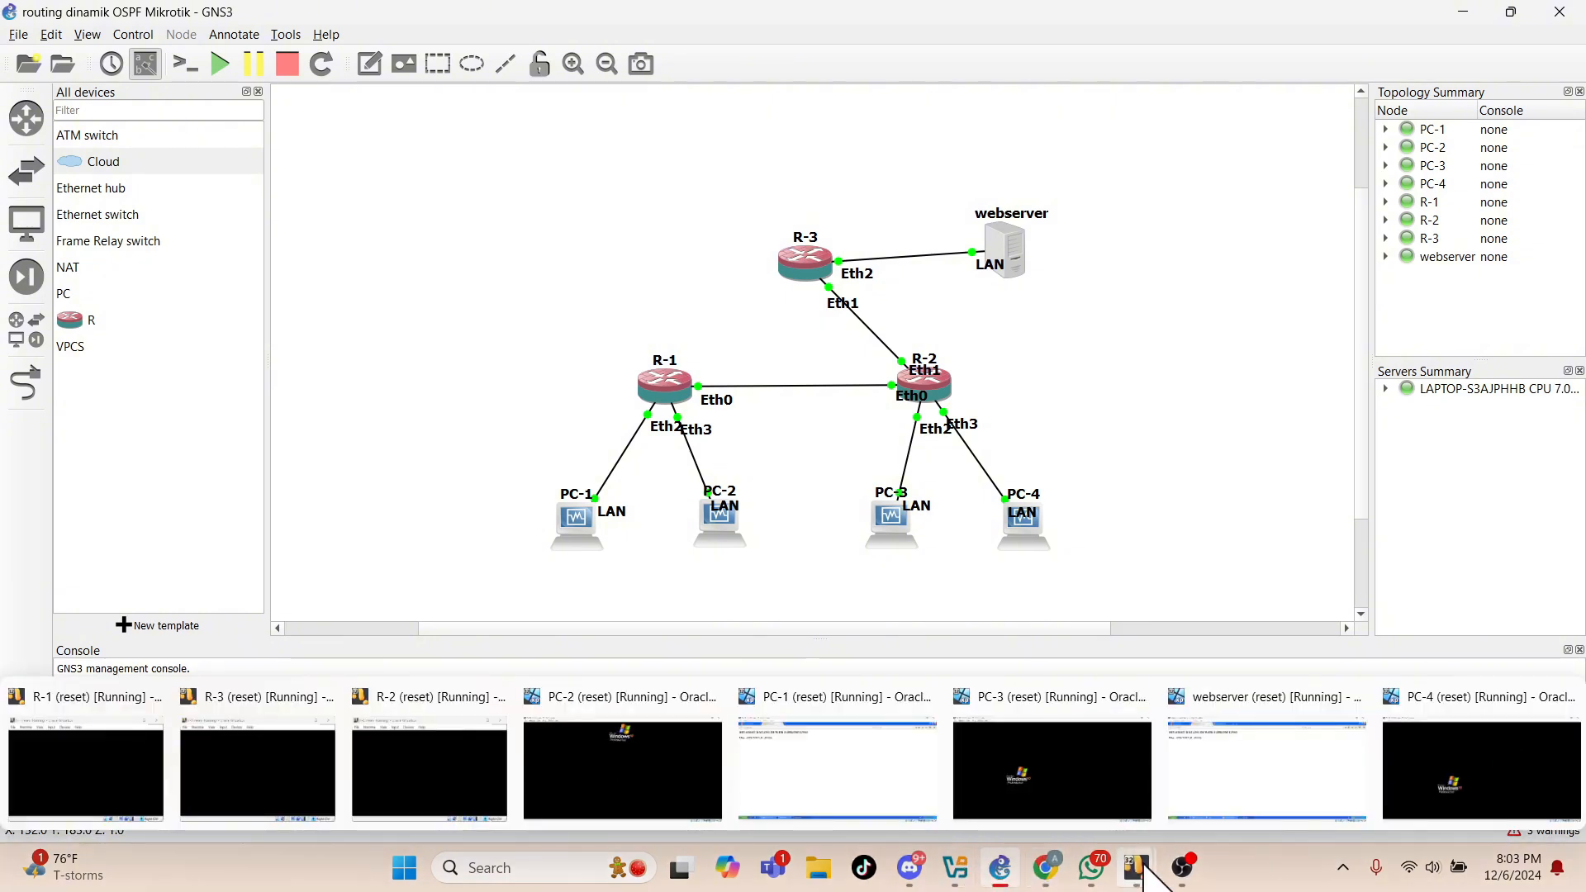
left_click(857, 769)
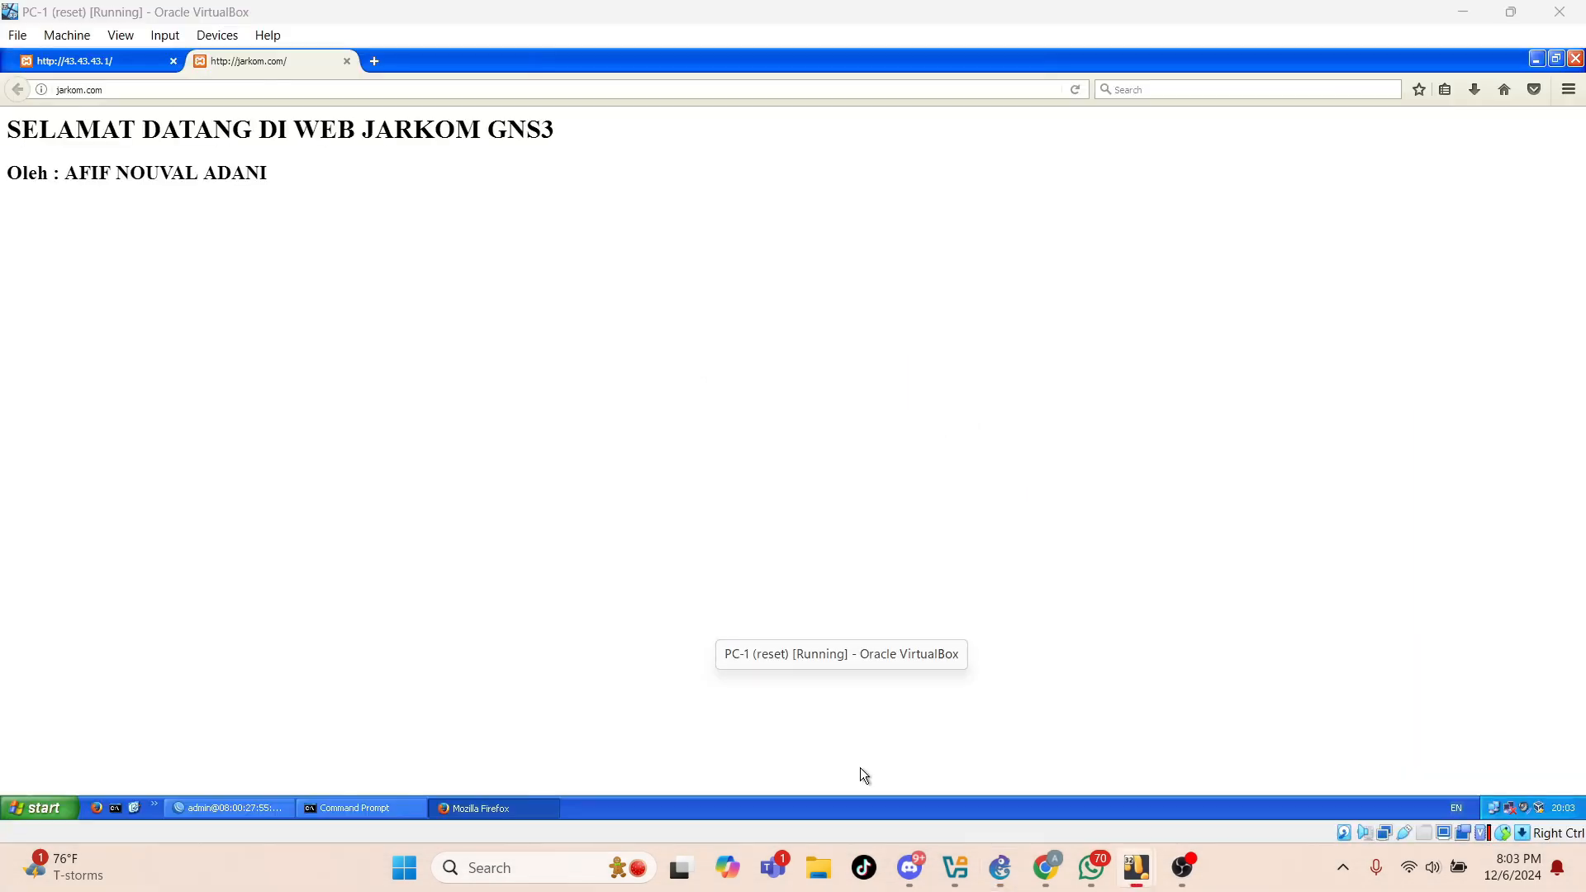
left_click(362, 808)
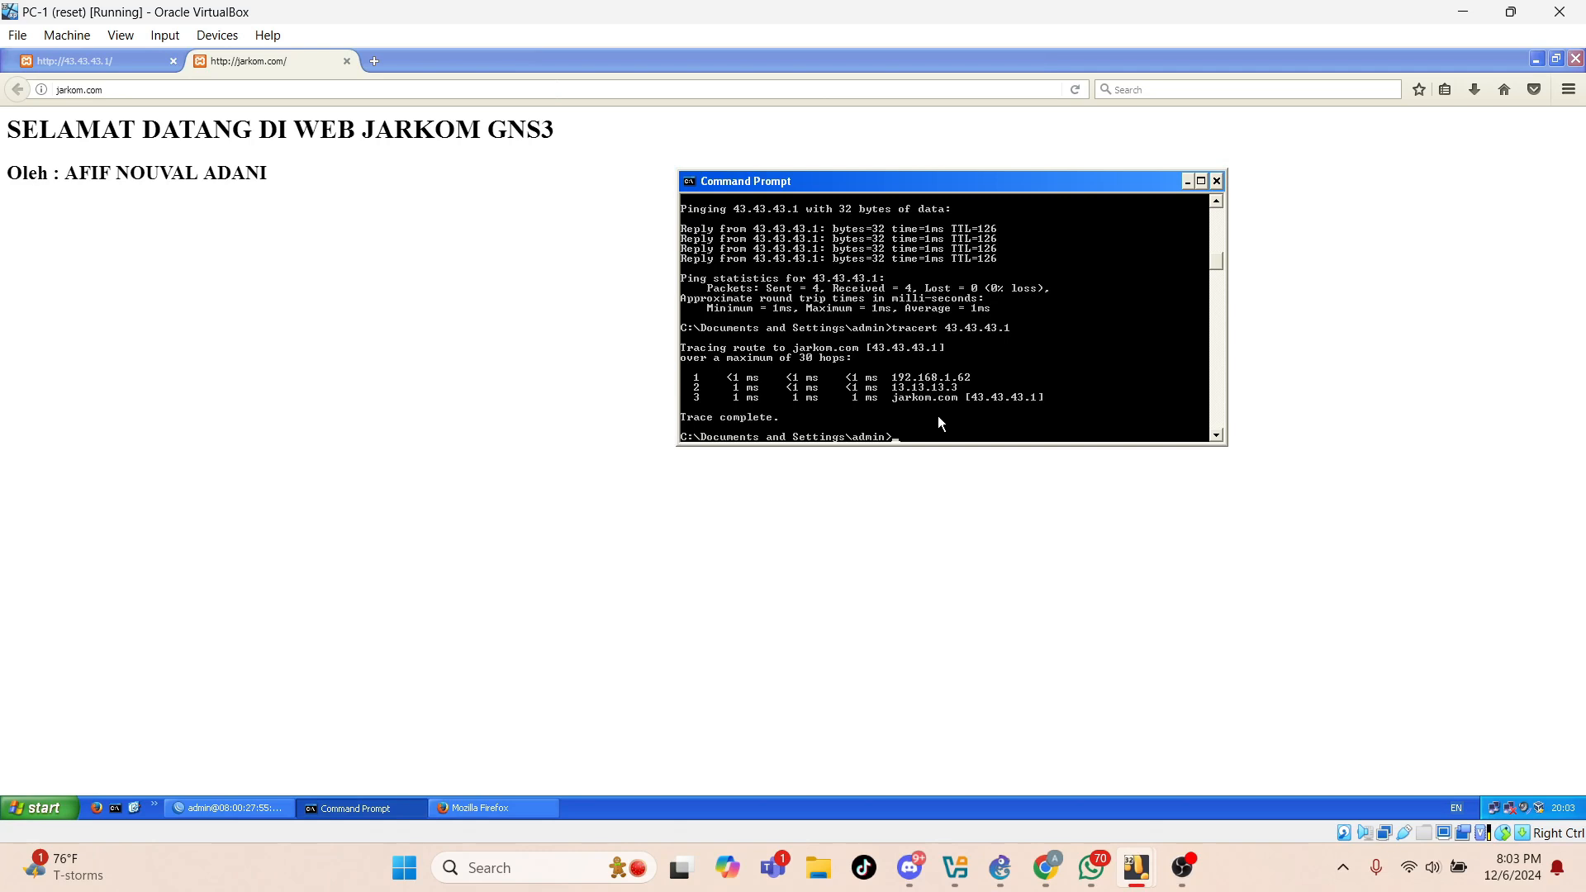
scroll(938, 415, "down", 2)
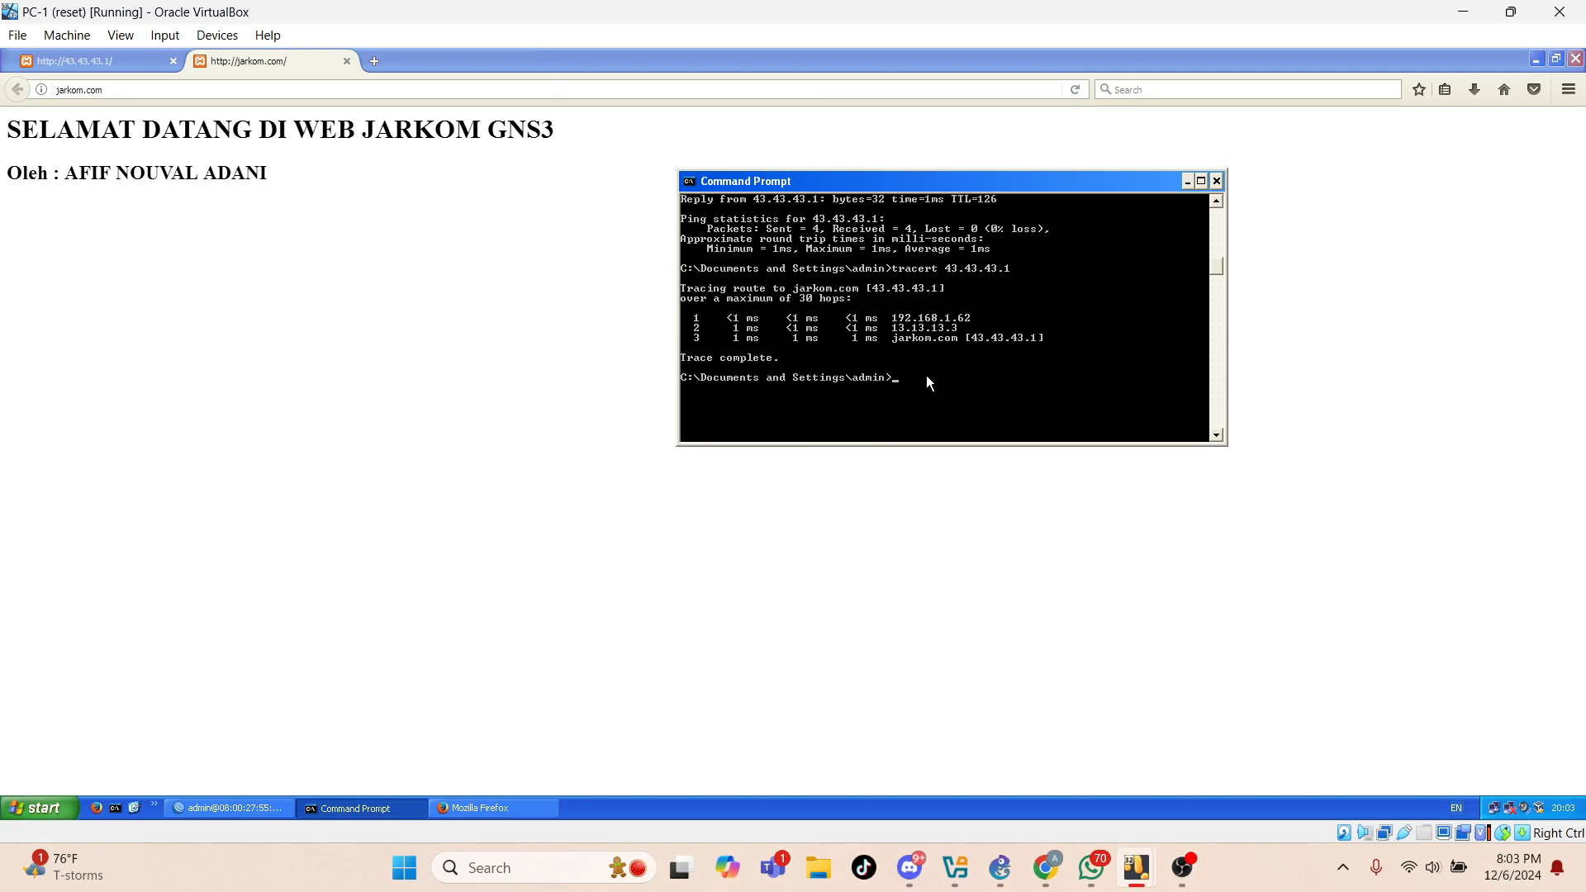
type("tracert 43.43.43.1")
key("Return")
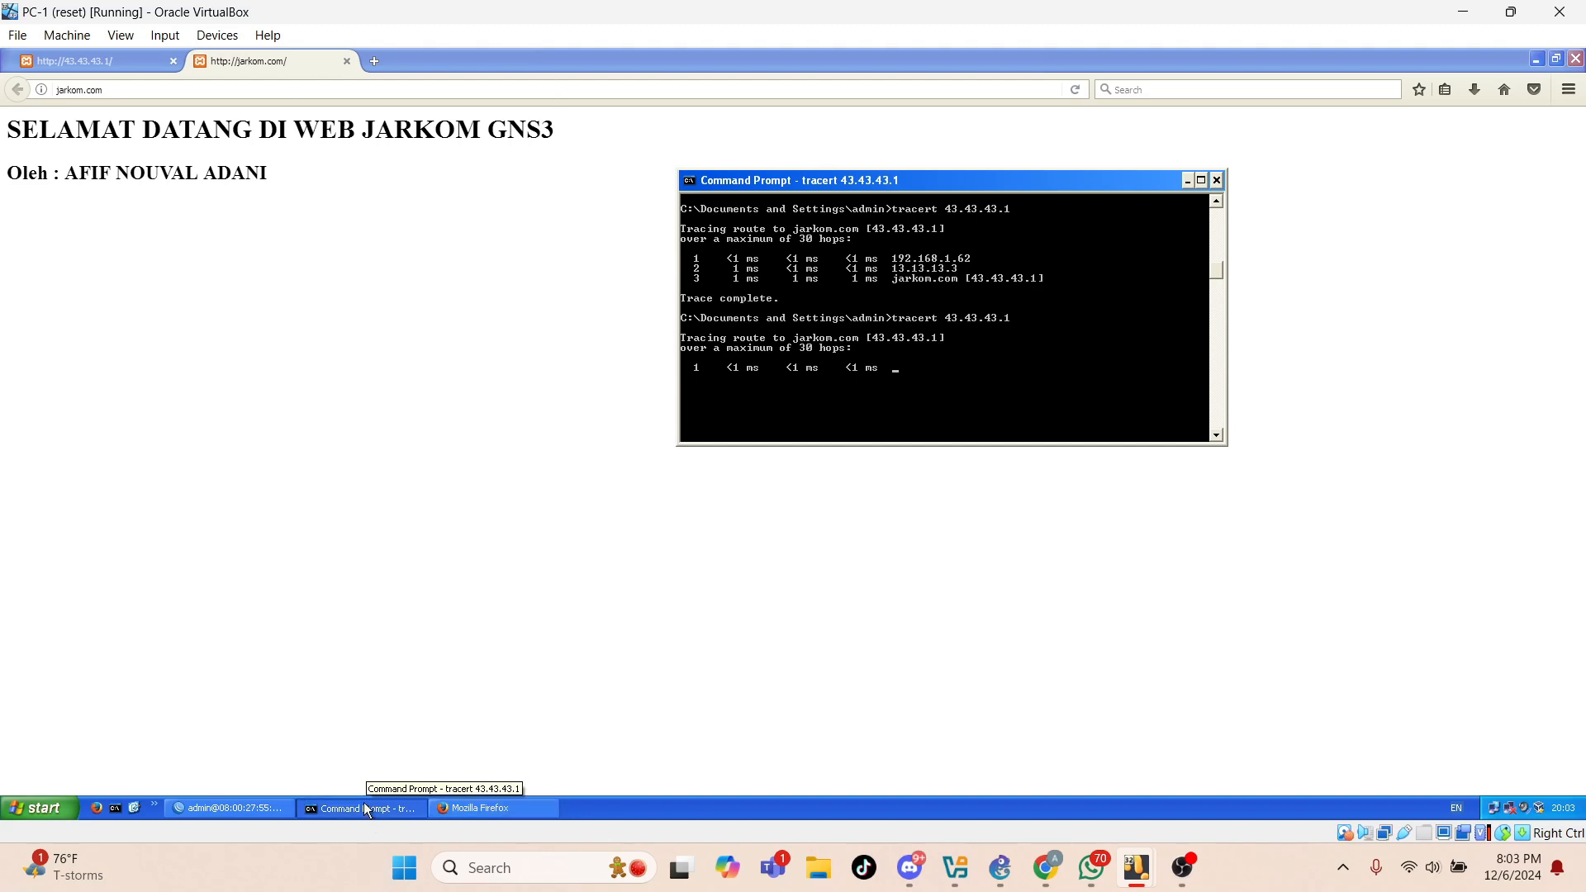
Place WinBox beside the Command Prompt and display the IP route list to compare its gateways with the traced hops.
left_click(249, 809)
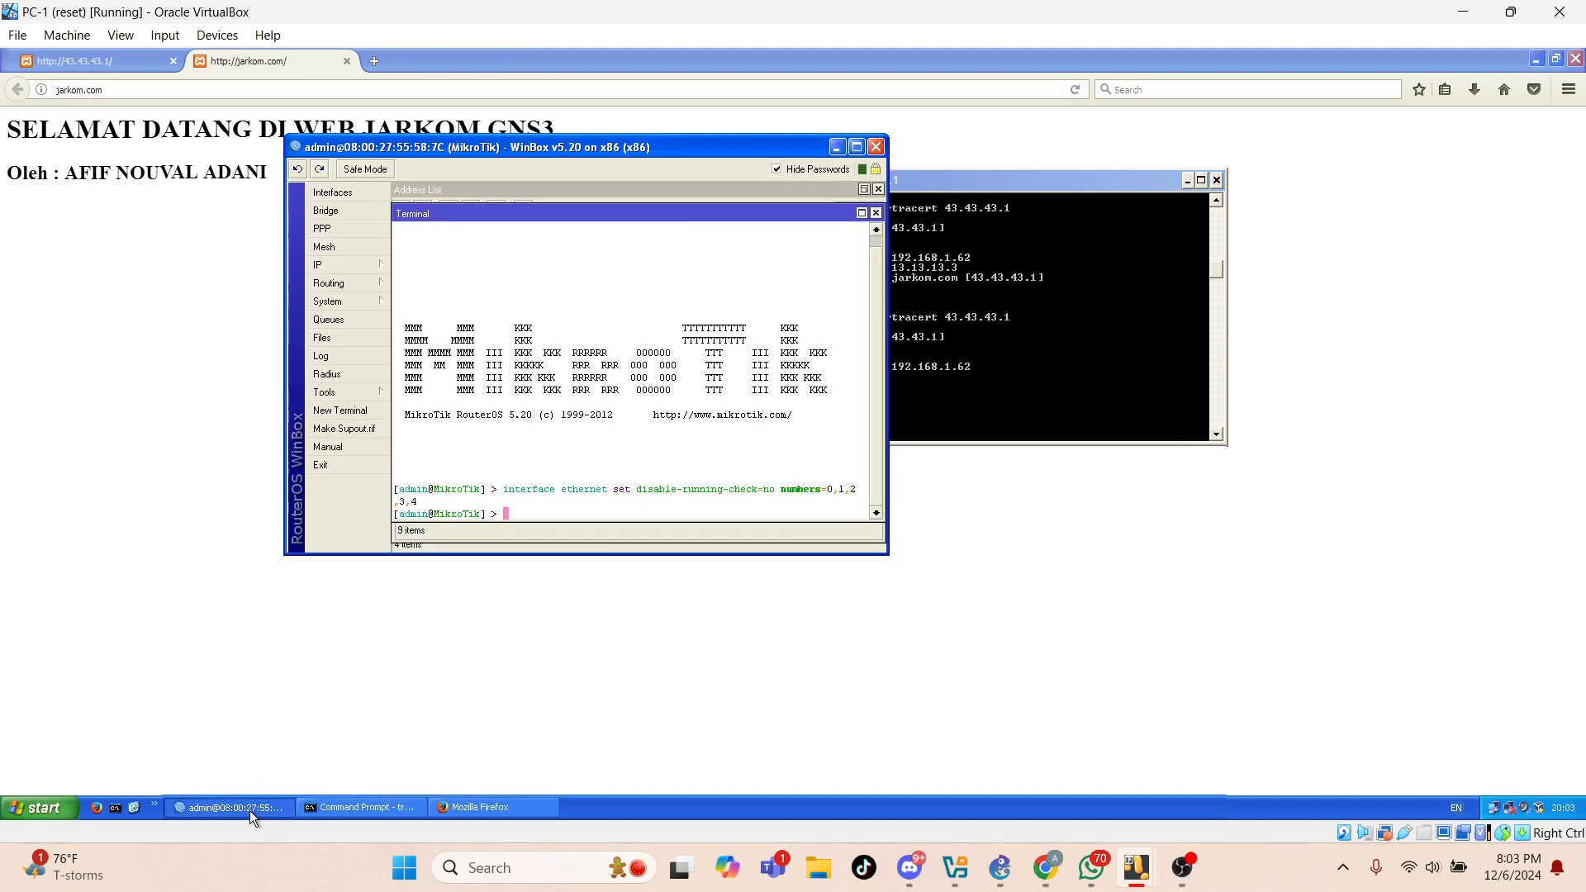
left_click_drag(675, 148, 400, 233)
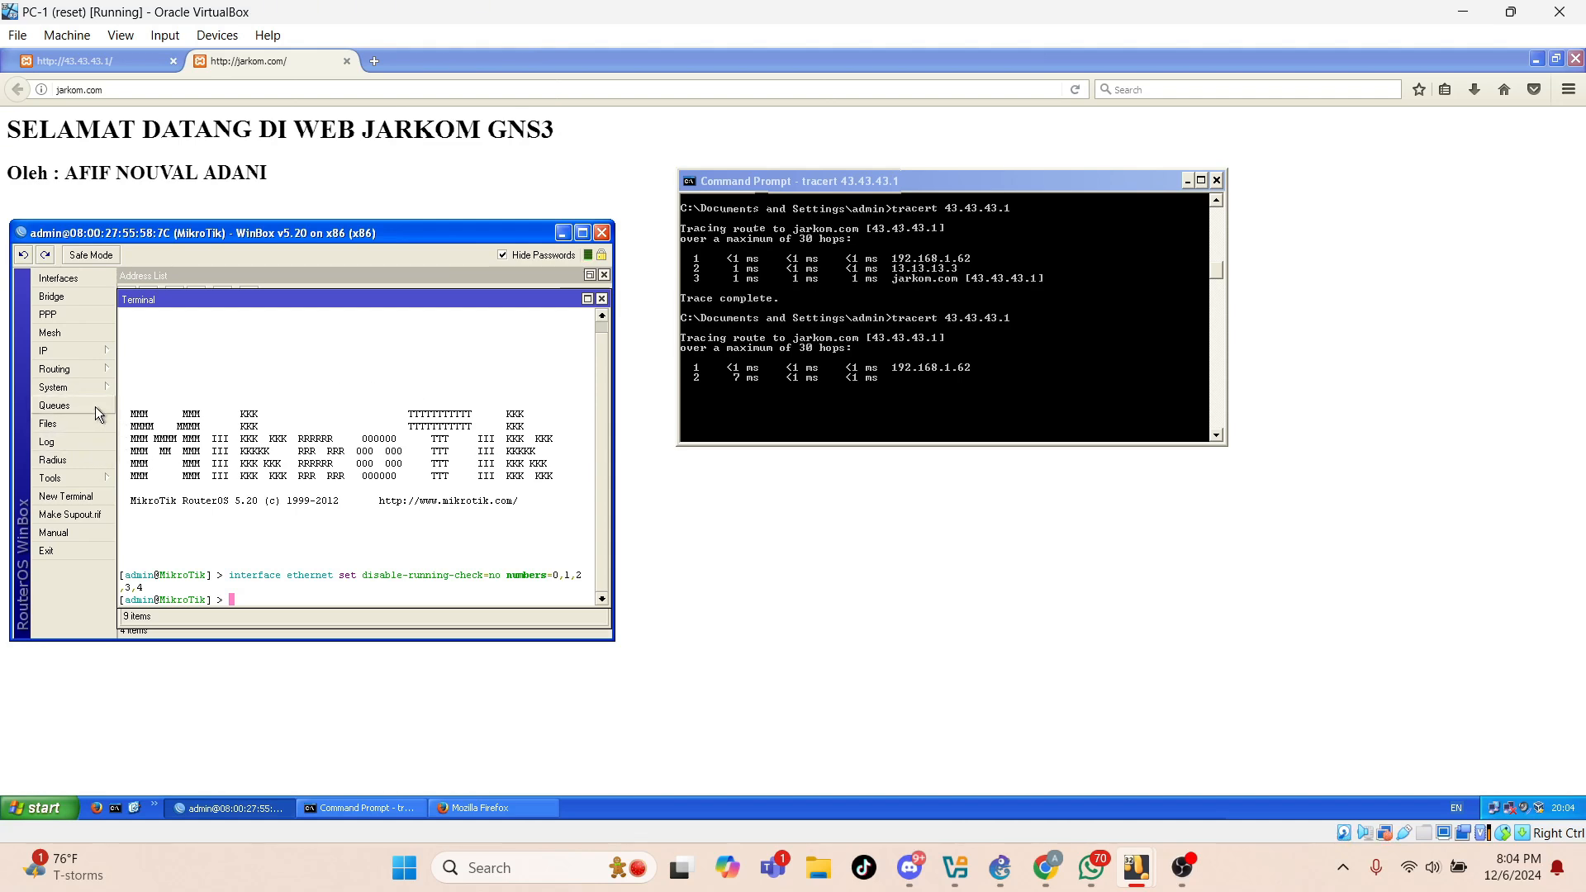
left_click(71, 368)
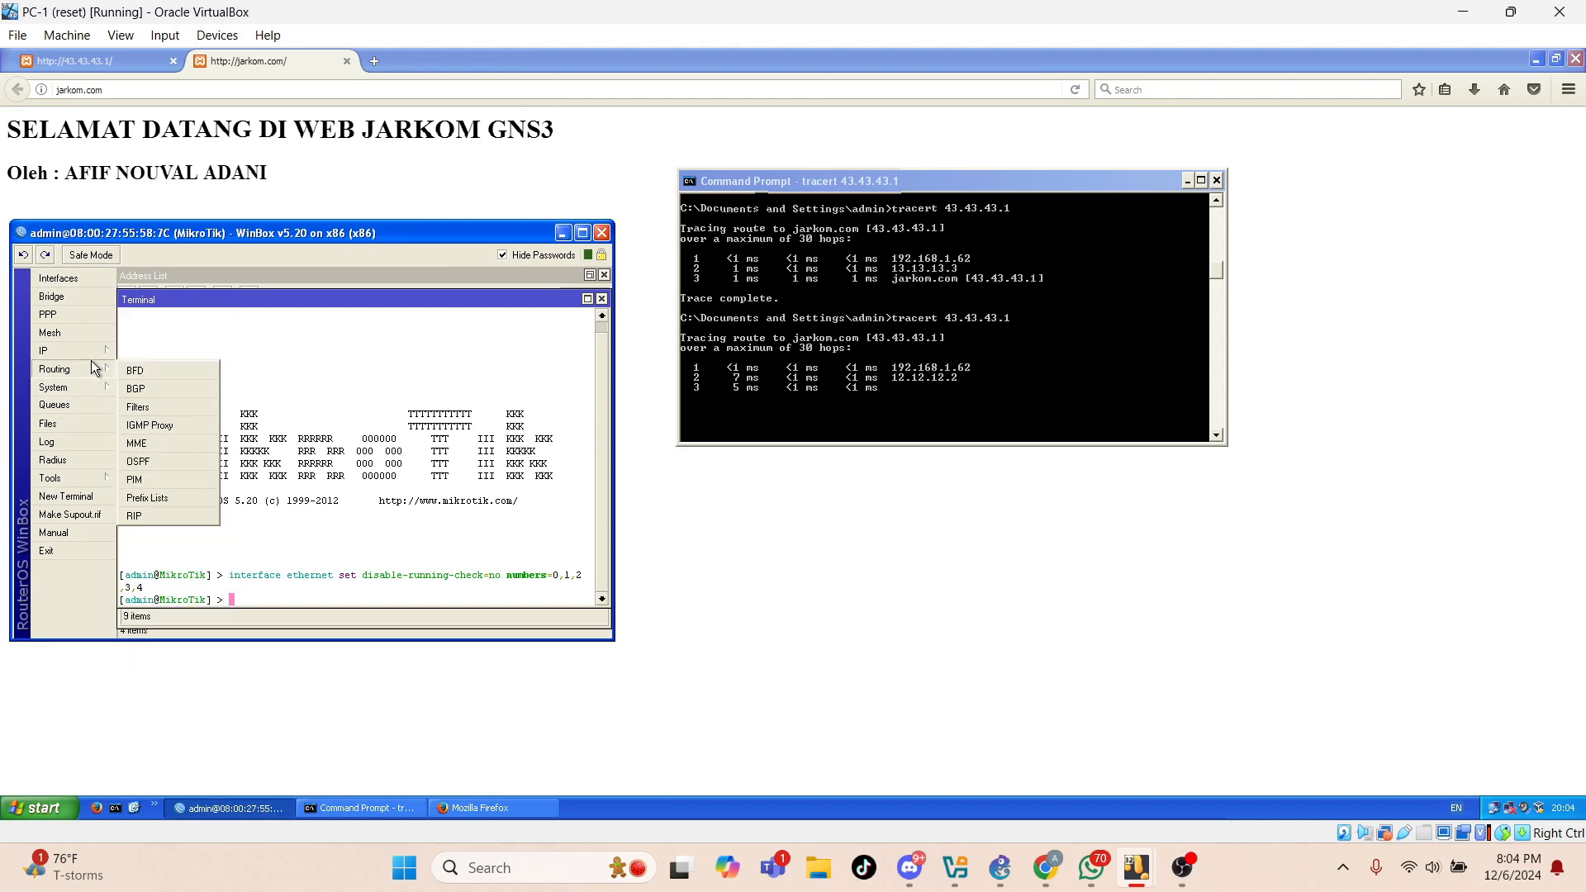
mouse_move(86, 356)
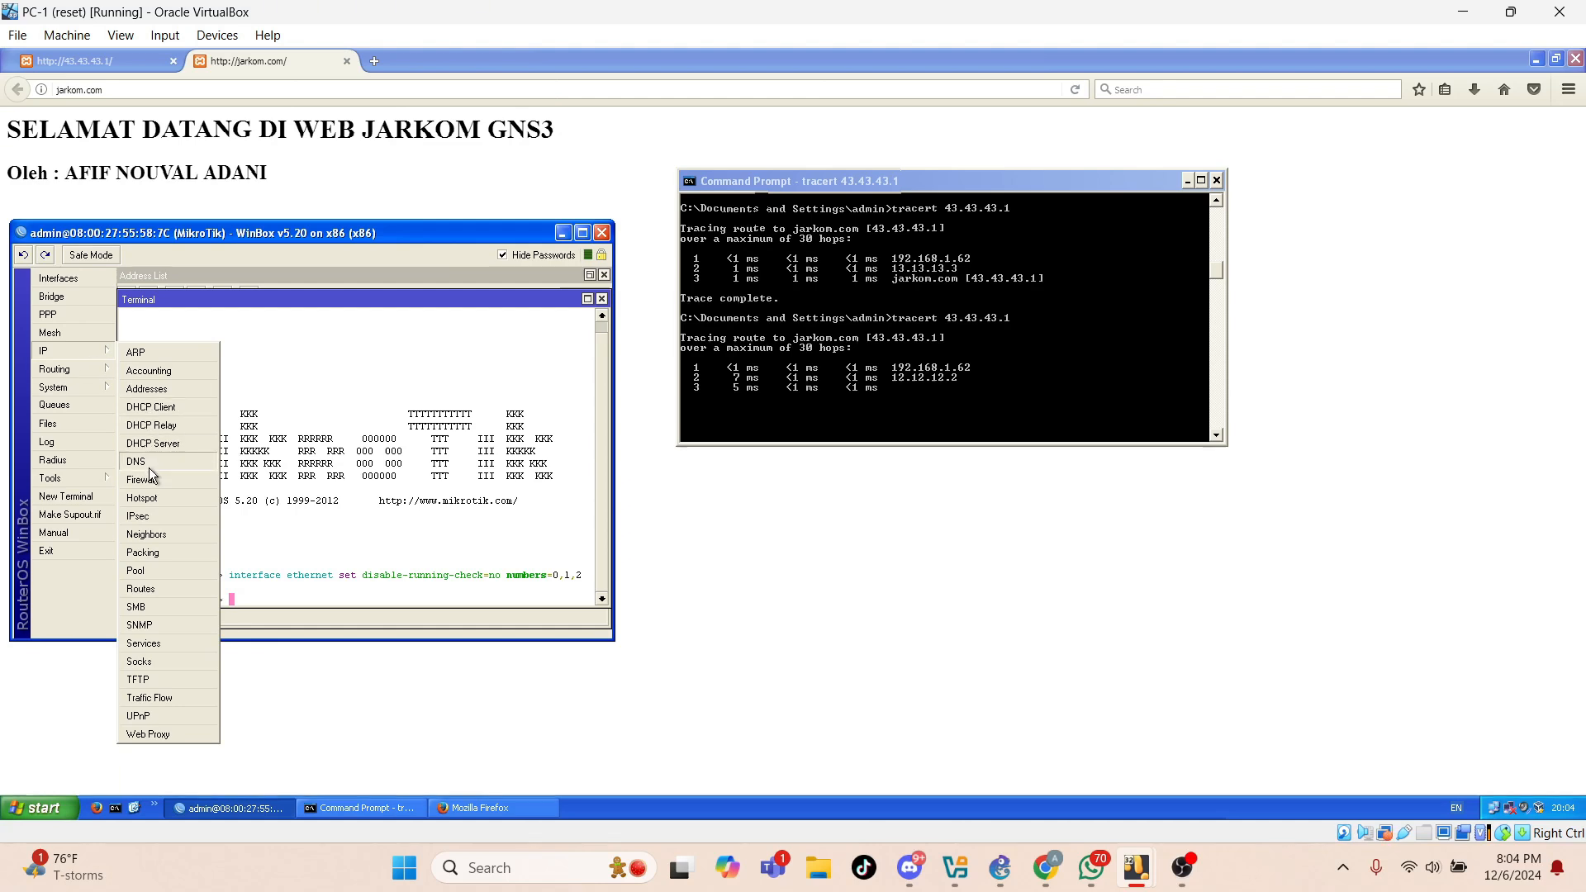
left_click(162, 588)
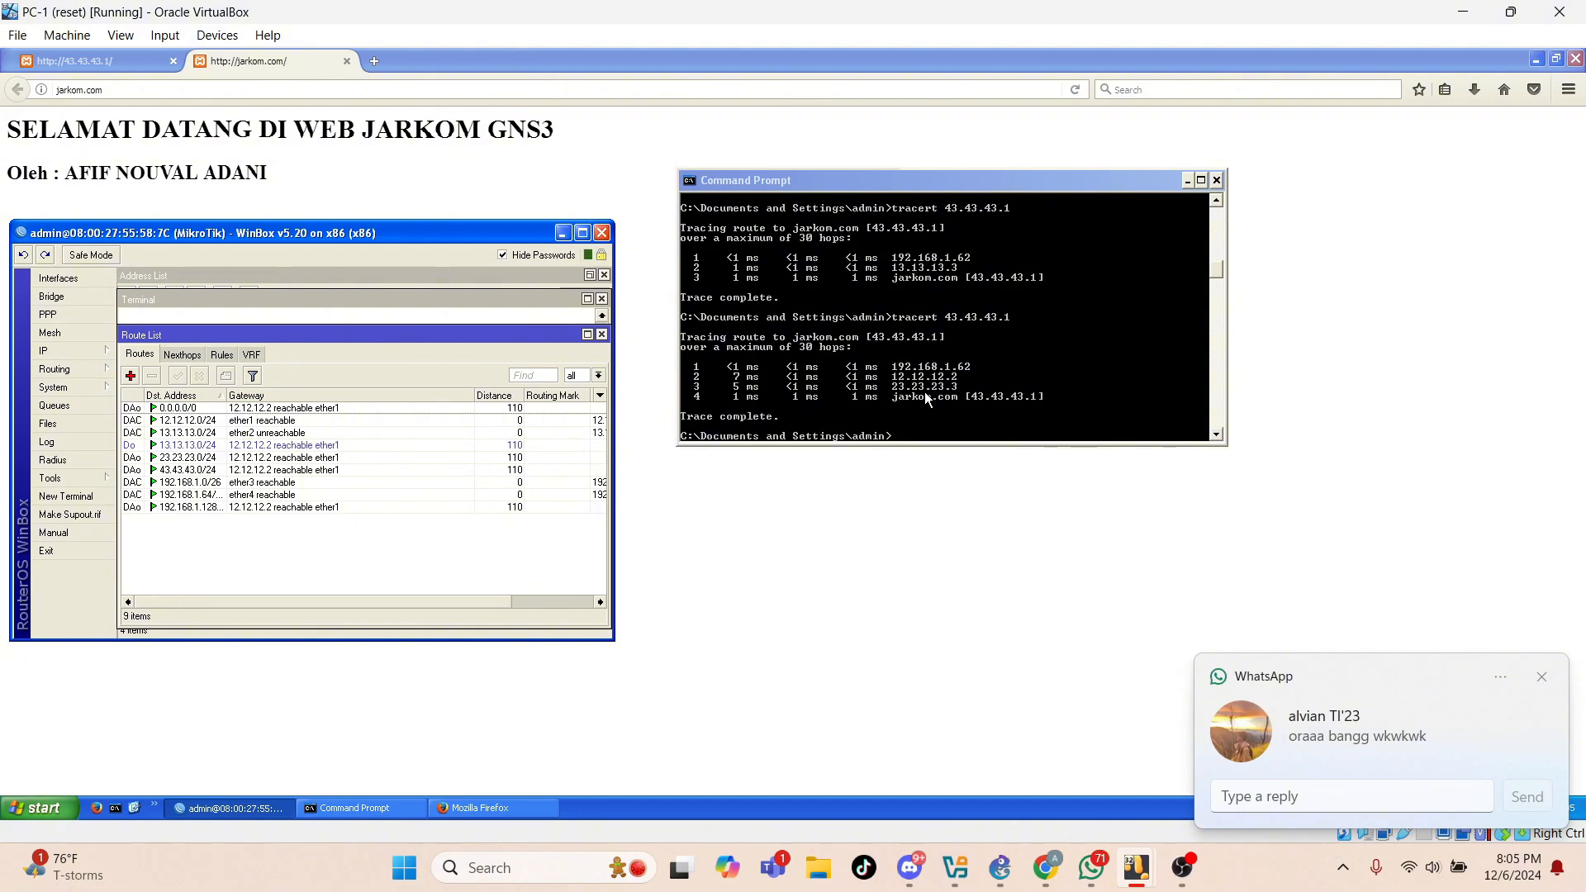
left_click(1541, 677)
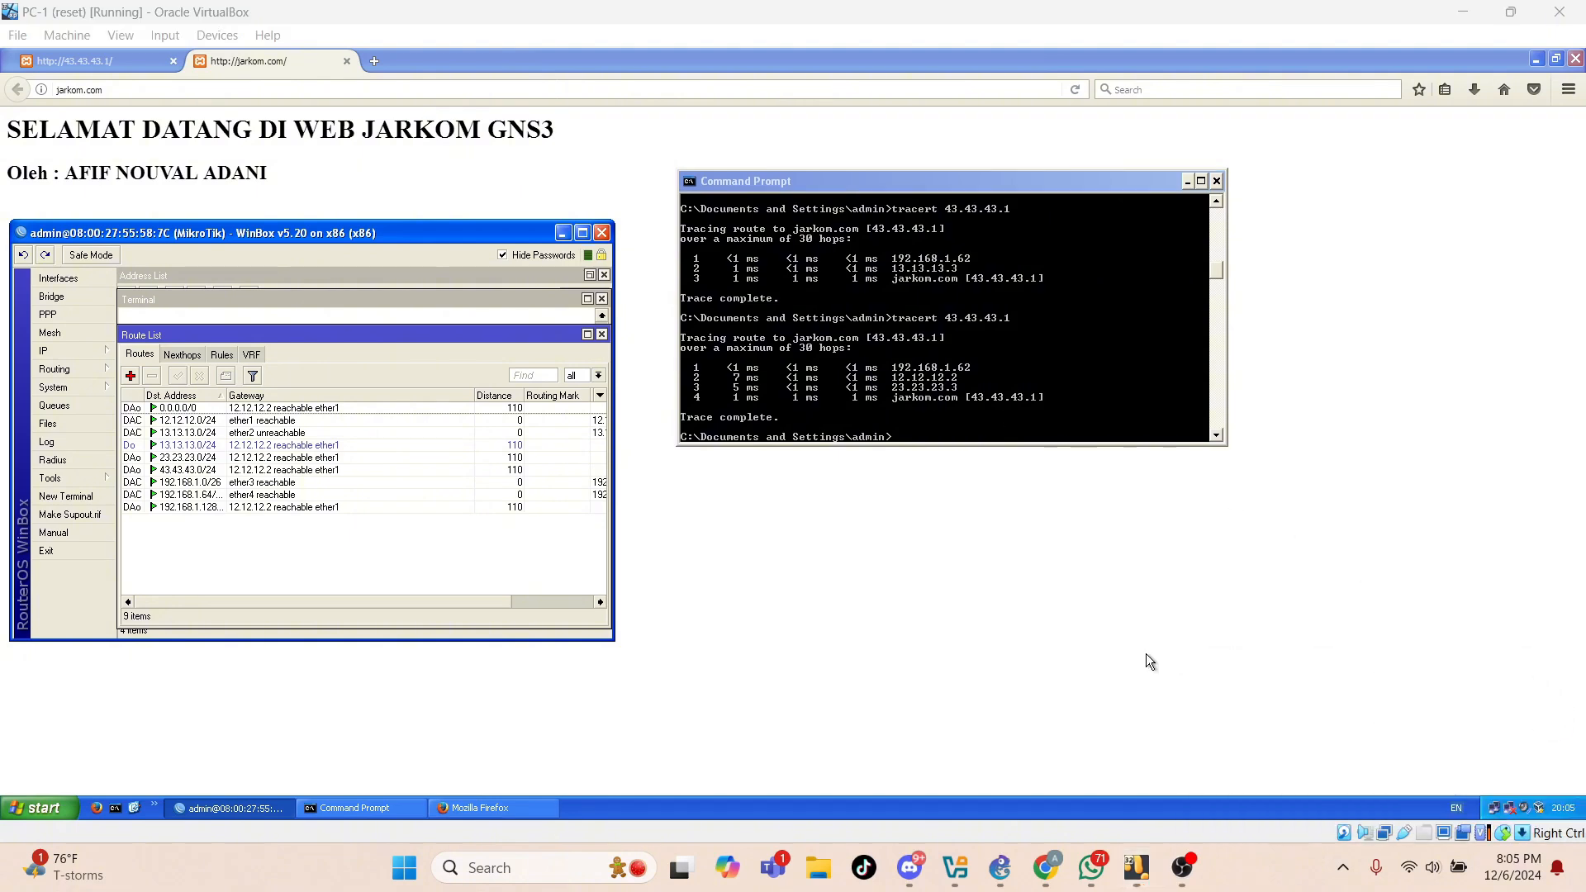
Switch to GNS3 and examine the remaining links between the PCs, the routers and the webserver.
mouse_move(1013, 868)
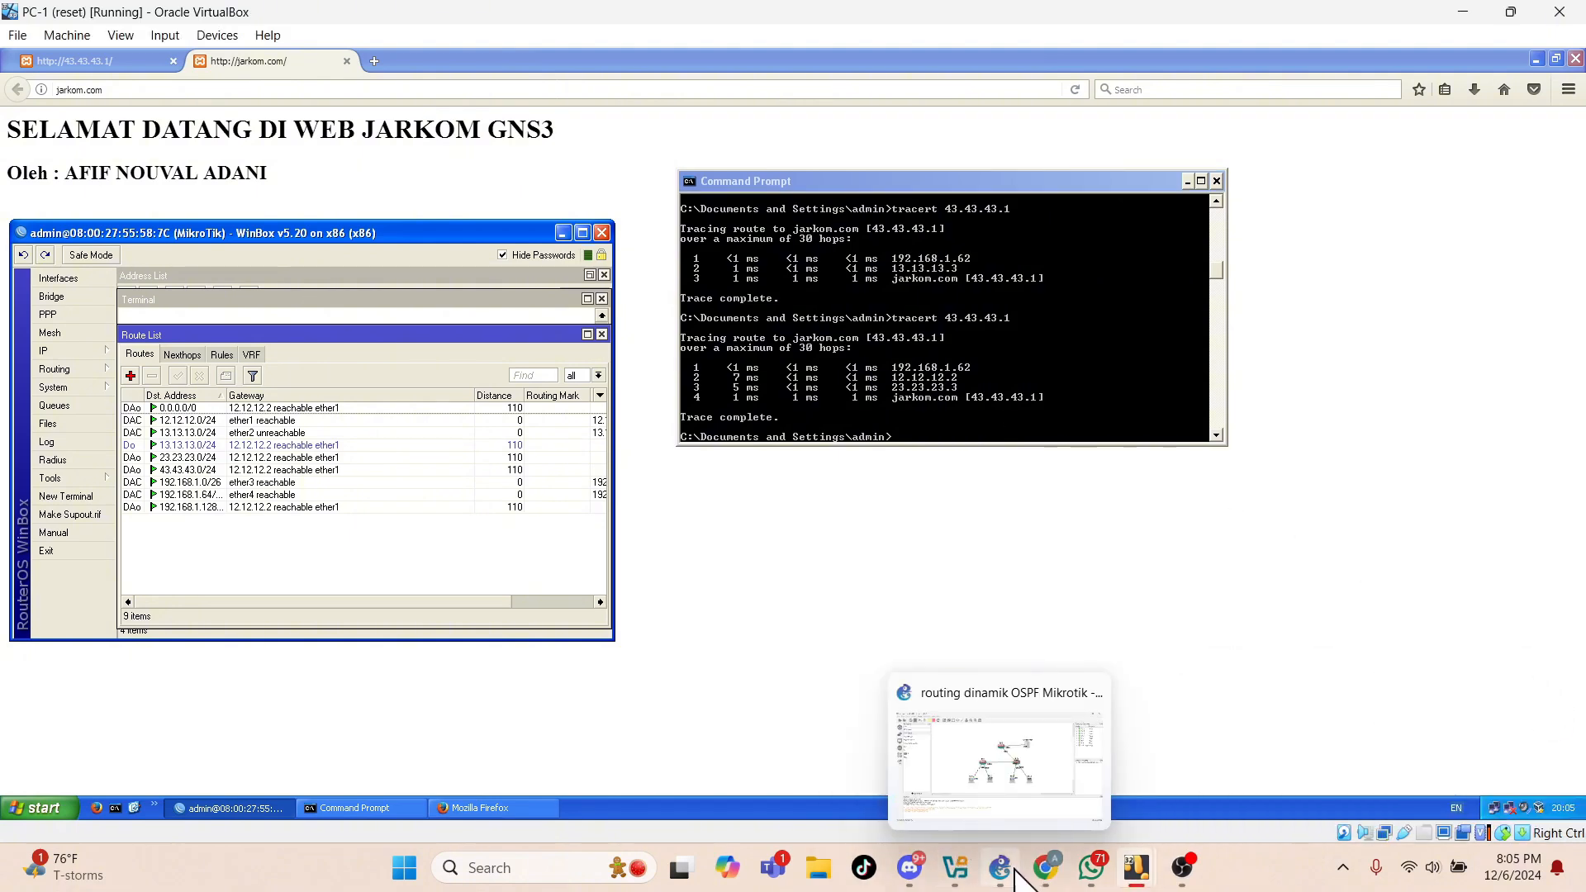
left_click(1012, 764)
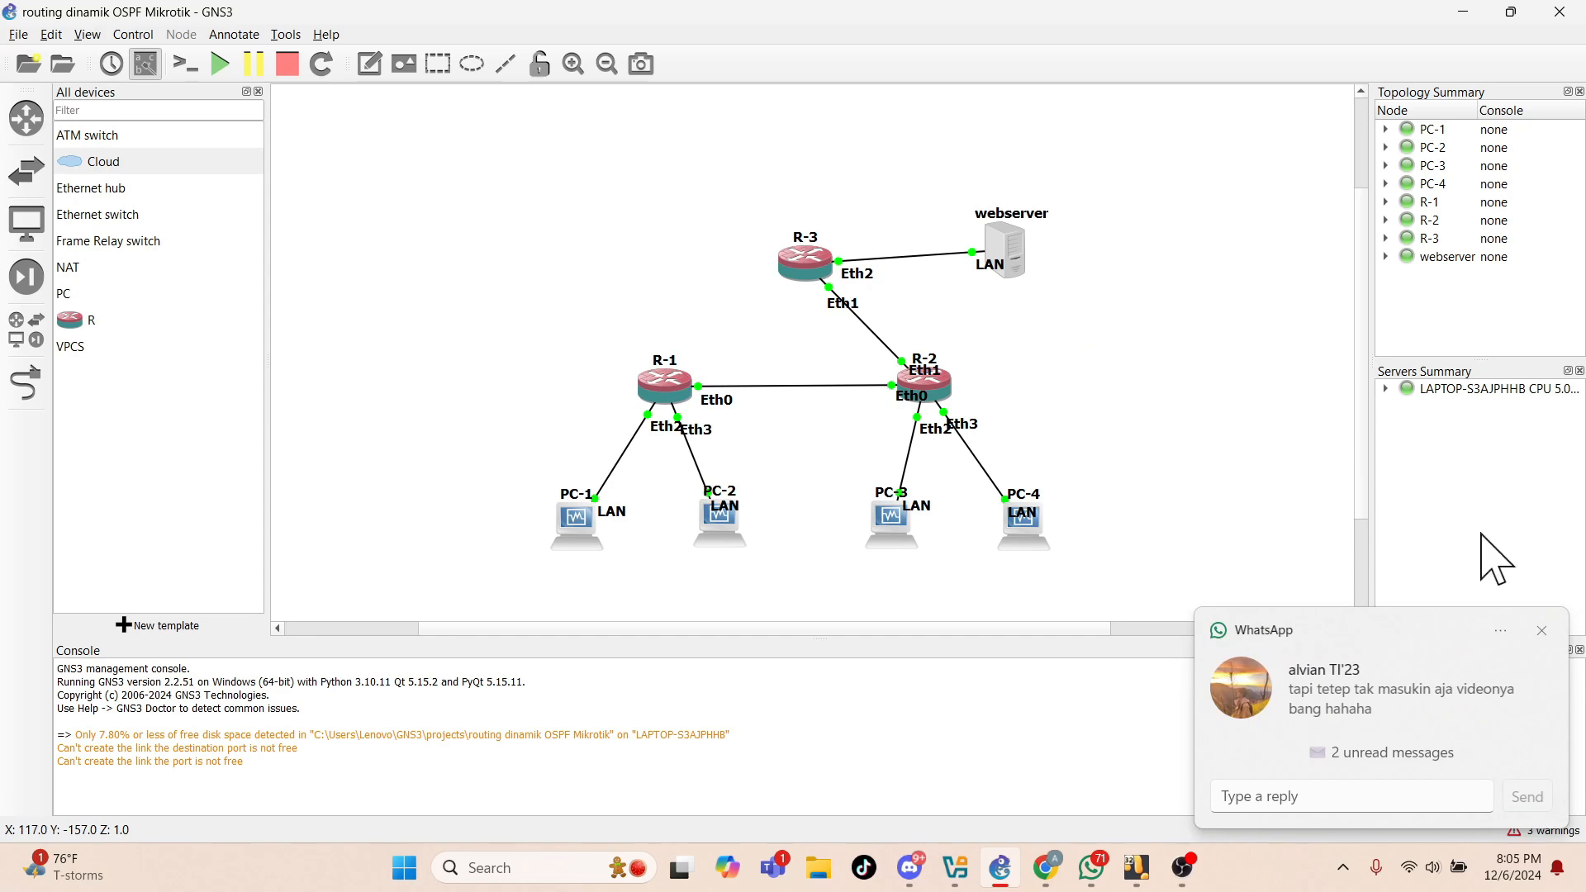
left_click(1541, 630)
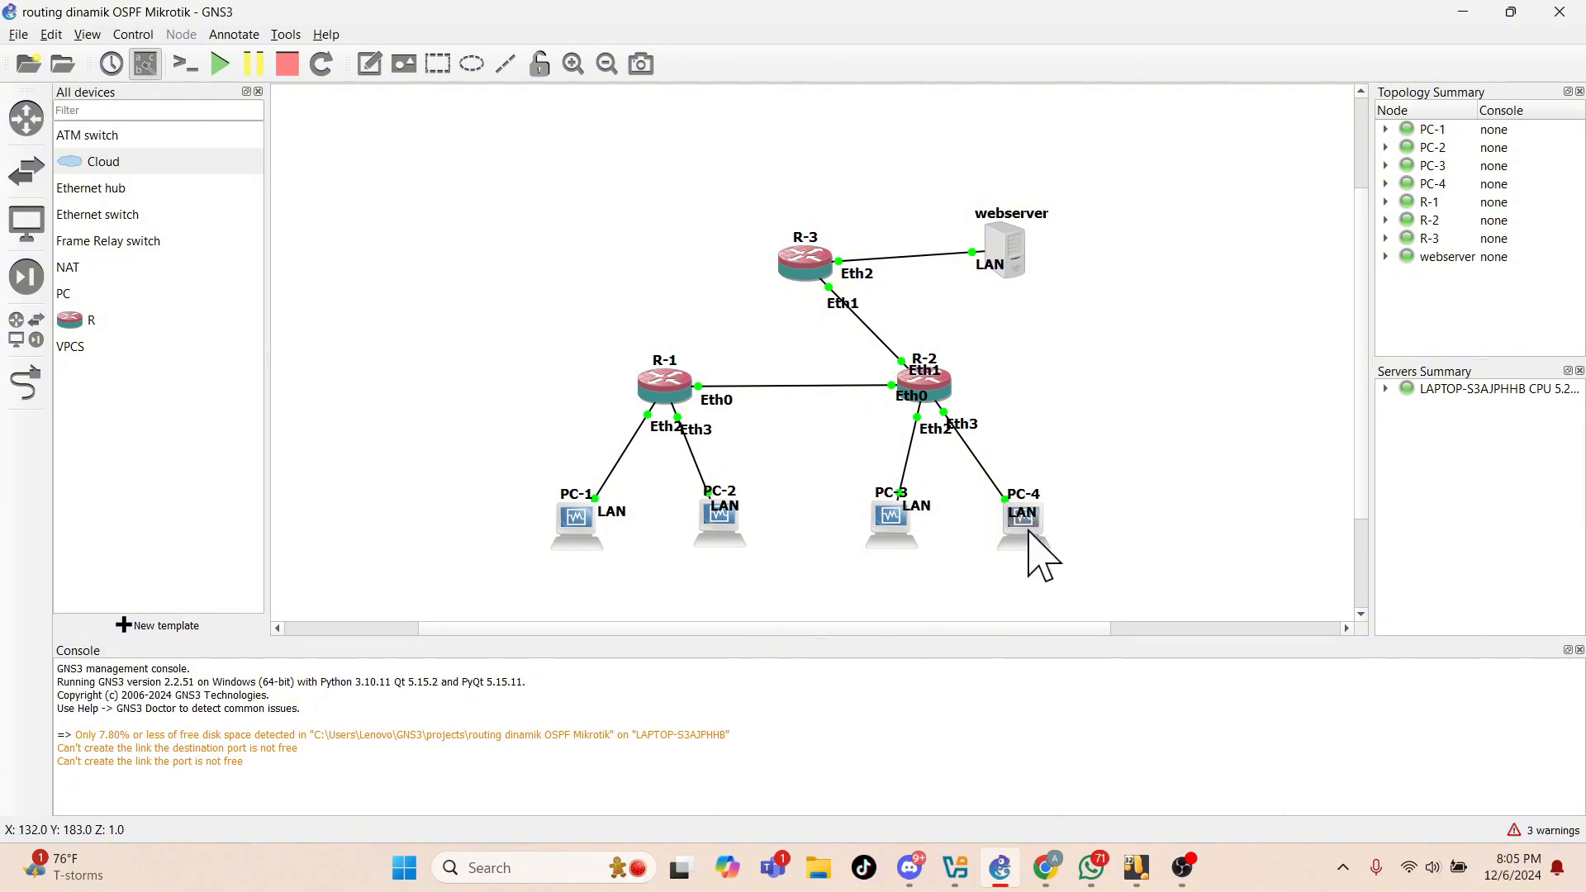
mouse_move(890, 510)
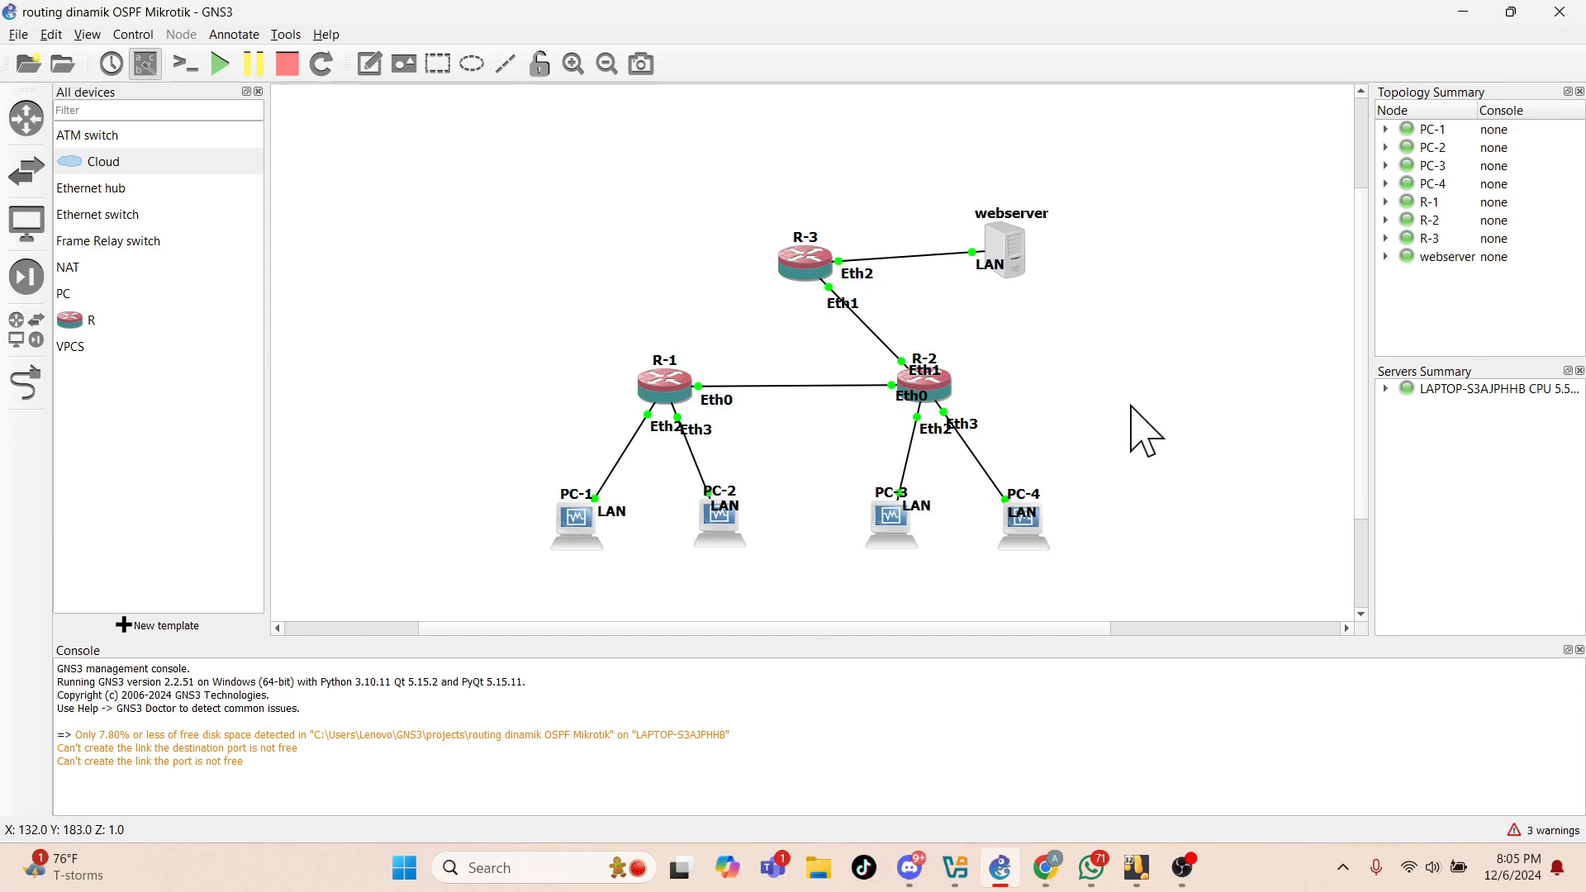
mouse_move(1140, 867)
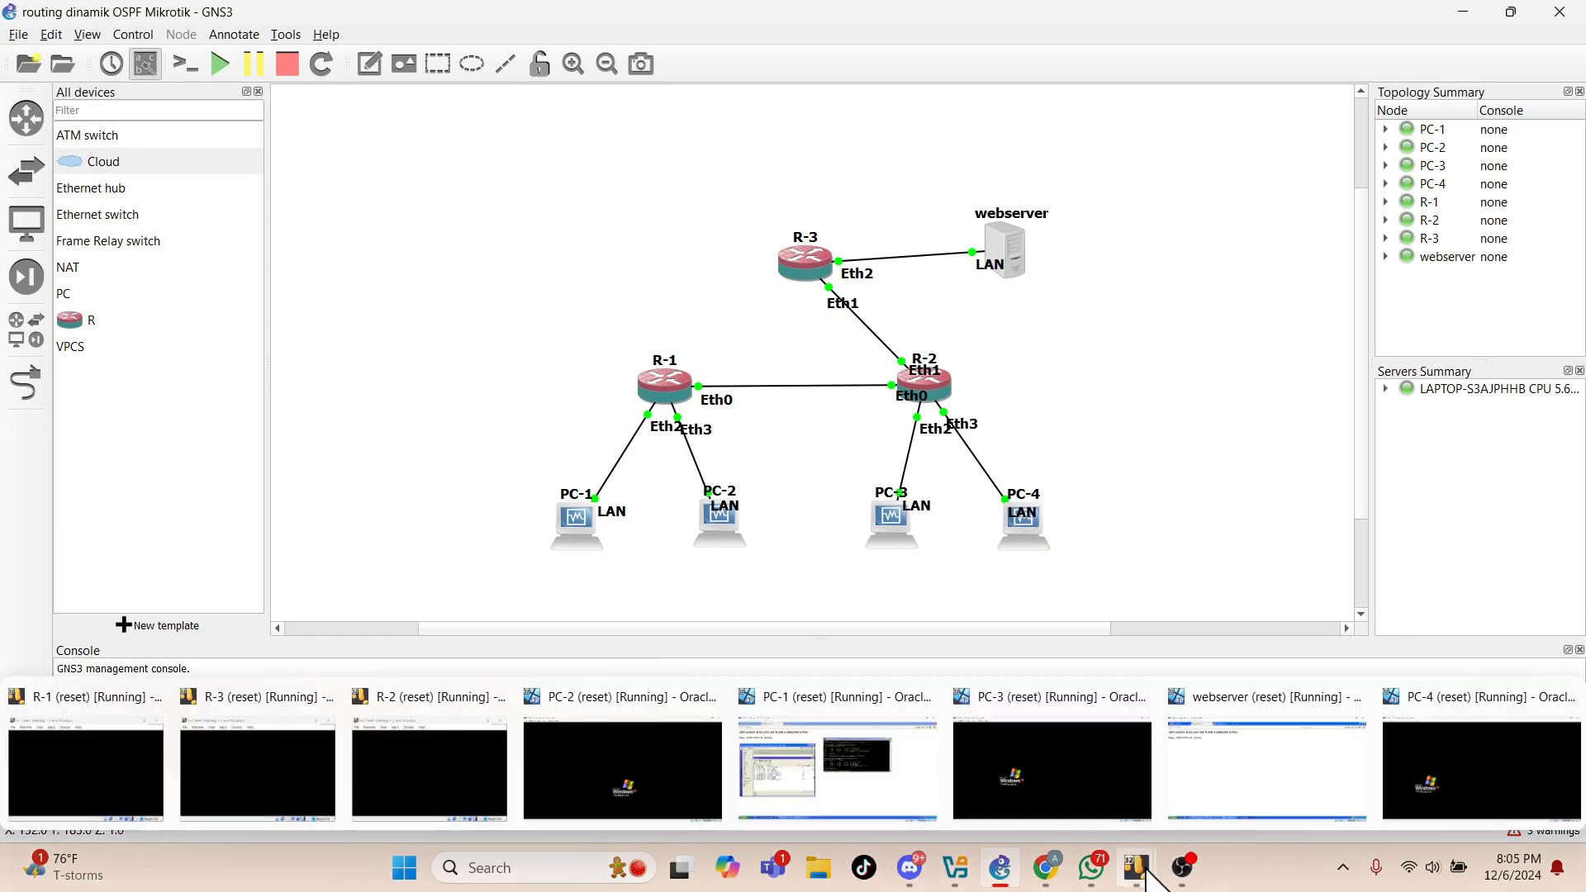